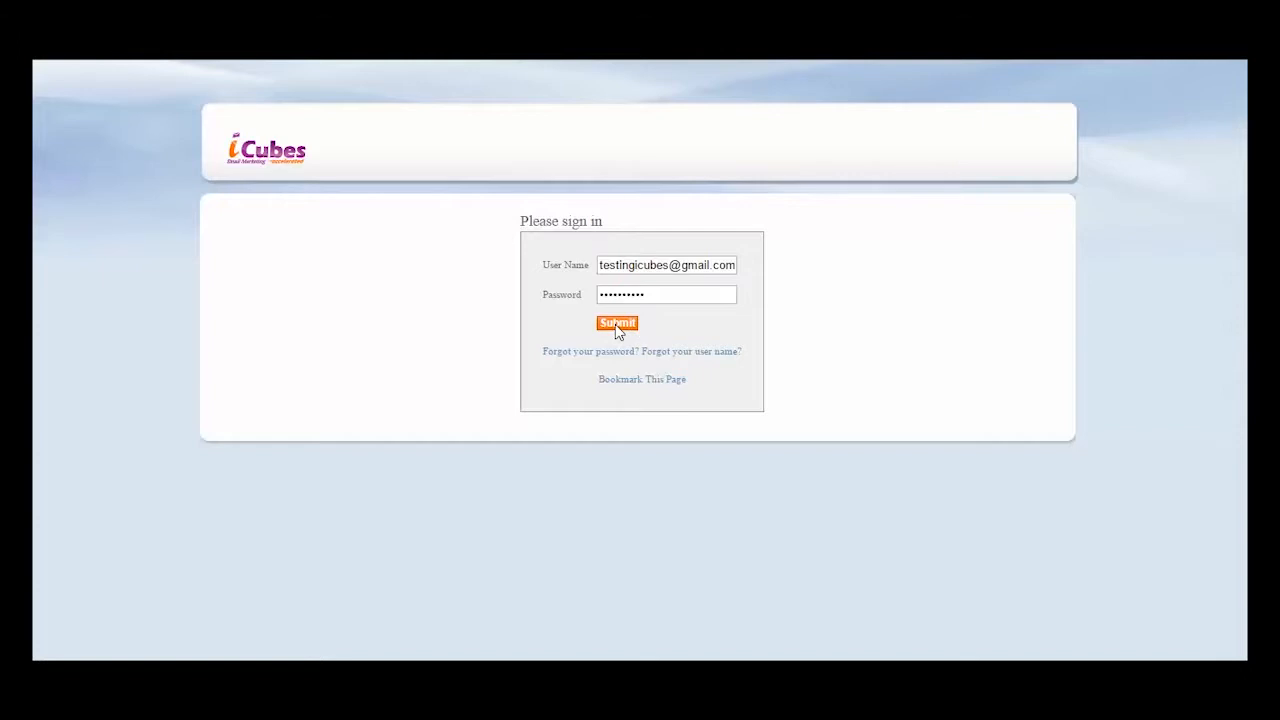
- Sign in to the account and open the form for adding a new mailing list
{"action": "left_click", "coordinate": [617, 326]}
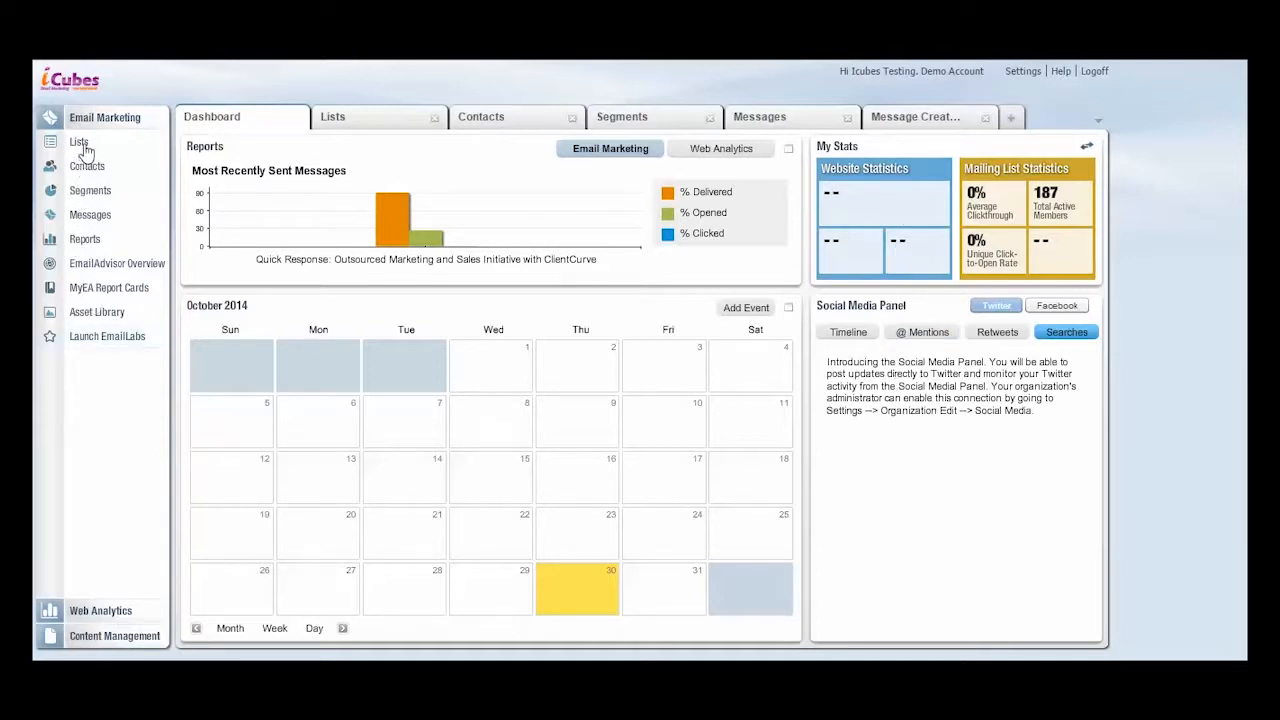
{"action": "left_click", "coordinate": [388, 124]}
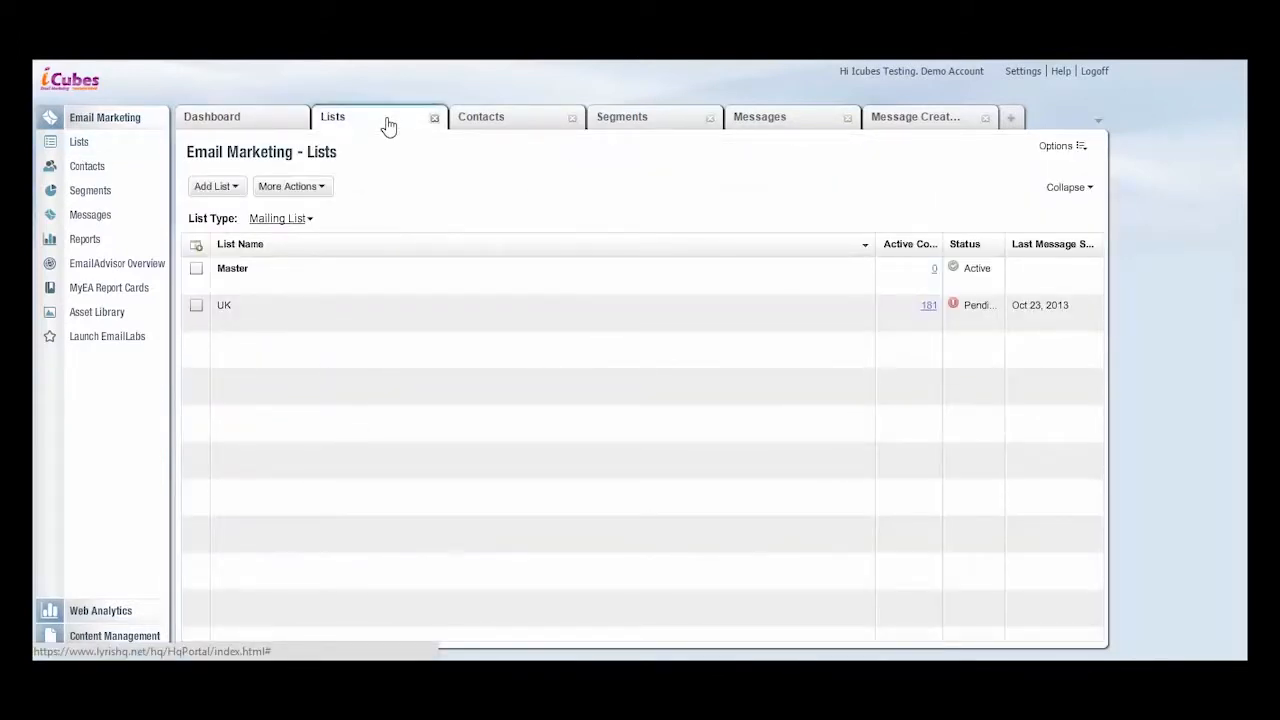
{"action": "left_click", "coordinate": [224, 190]}
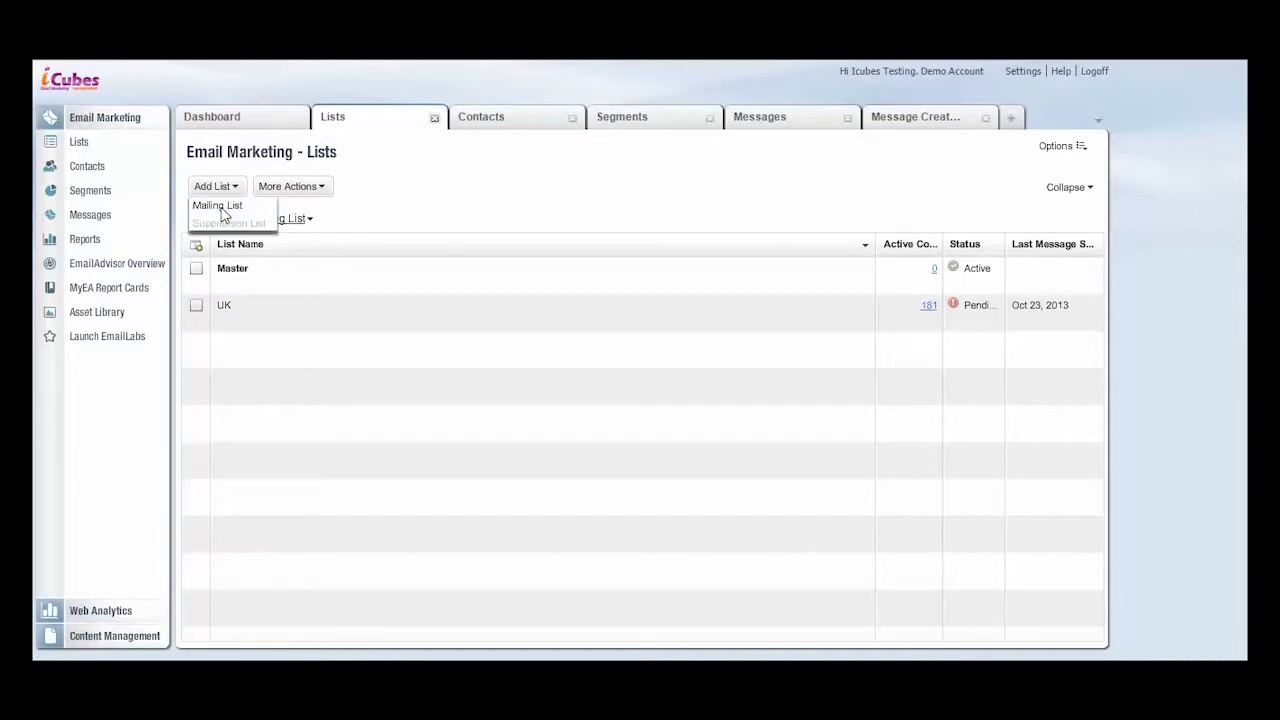
{"action": "left_click", "coordinate": [222, 210]}
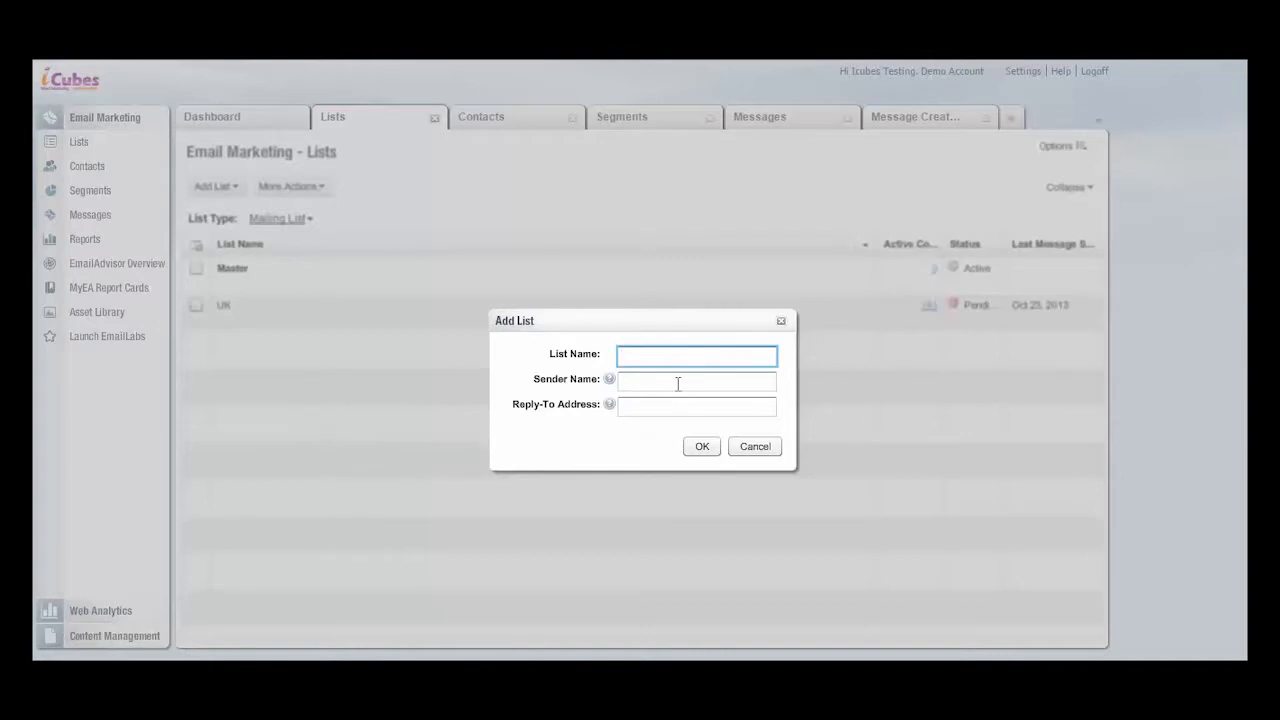
- Name the new mailing list "Master list" and set its sender name to "ABC Company"
{"action": "type", "text": "Master list"}
{"action": "left_click", "coordinate": [678, 384]}
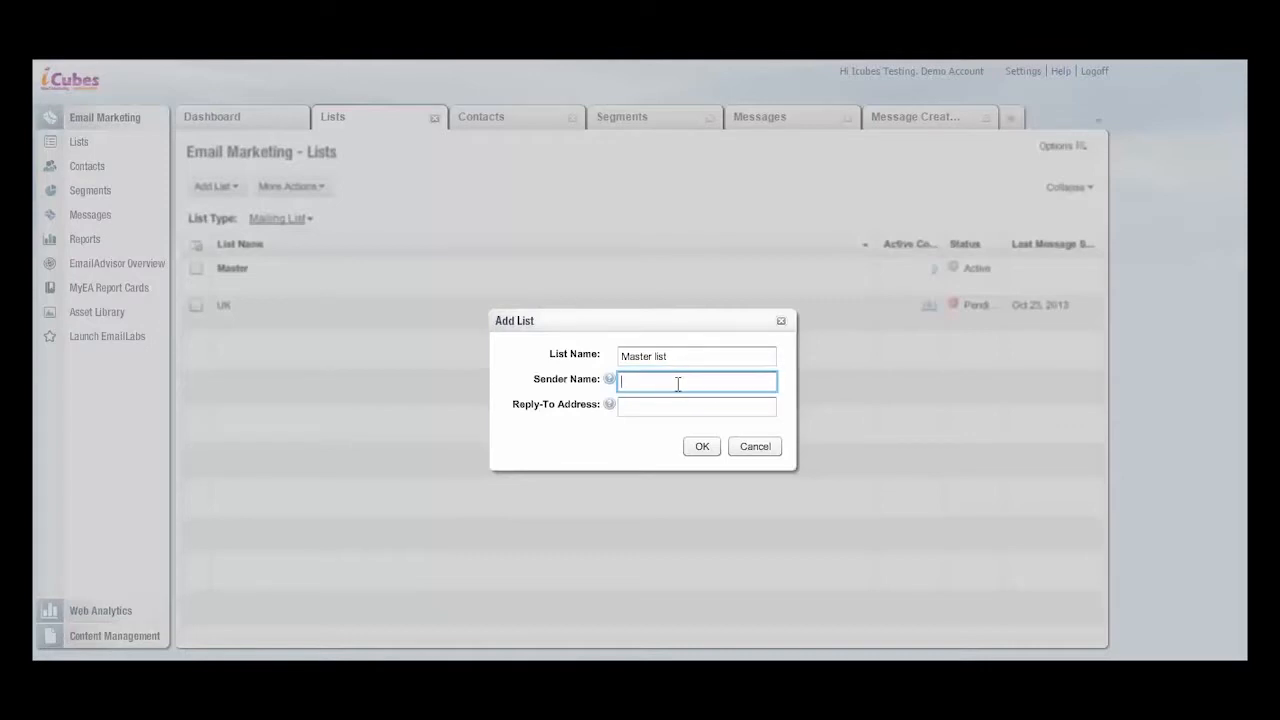
{"action": "type", "text": "ABC Company"}
- Enter the reply-to email address for the new mailing list and create the list
{"action": "left_click", "coordinate": [664, 403]}
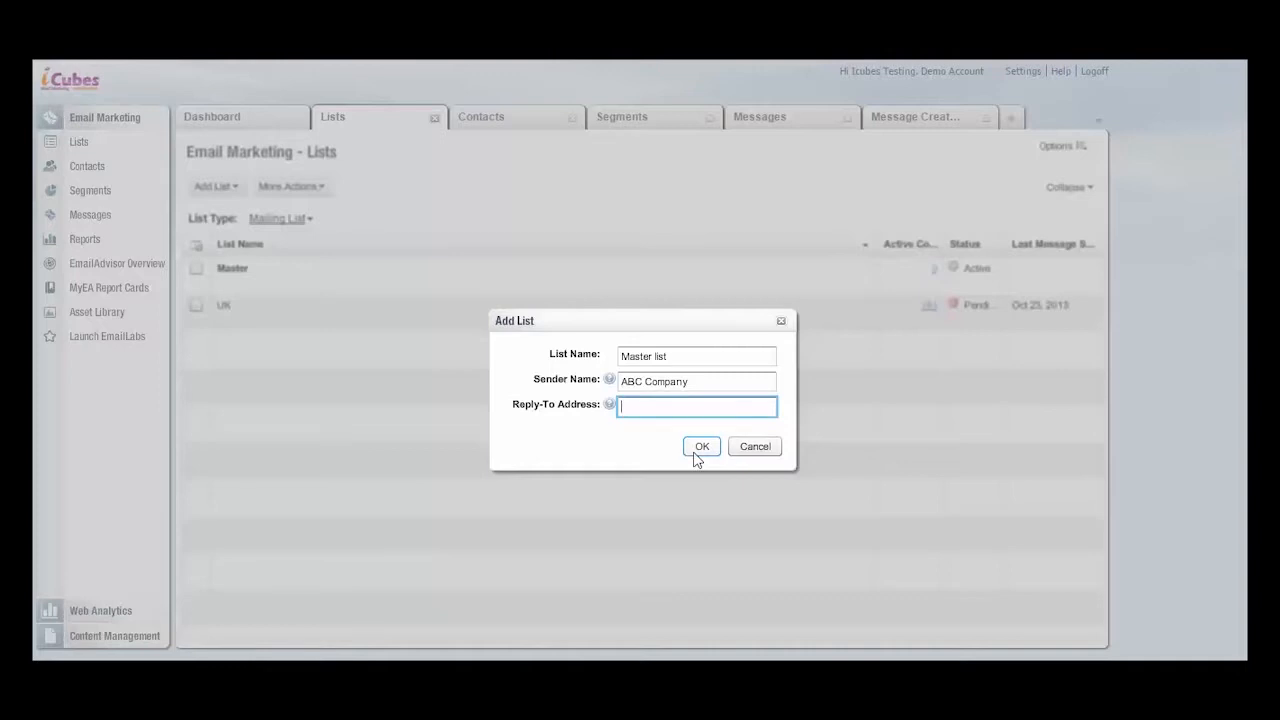
{"action": "key", "text": "shift+Left"}
{"action": "key", "text": "shift+Left"}
{"action": "key", "text": "shift+Left"}
{"action": "key", "text": "shift+Left"}
{"action": "key", "text": "shift+Left"}
{"action": "key", "text": "shift+Left"}
{"action": "key", "text": "shift+Left"}
{"action": "key", "text": "shift+Left"}
{"action": "key", "text": "shift+Left"}
{"action": "key", "text": "shift+Left"}
{"action": "key", "text": "shift+Left"}
{"action": "key", "text": "shift+Left"}
{"action": "key", "text": "shift+Left"}
{"action": "key", "text": "shift+Left"}
{"action": "key", "text": "shift+Left"}
{"action": "key", "text": "BackSpace"}
{"action": "key", "text": "shift+Left"}
{"action": "key", "text": "shift+Left"}
{"action": "key", "text": "shift+Left"}
{"action": "key", "text": "shift+Left"}
{"action": "key", "text": "shift+Left"}
{"action": "key", "text": "shift+Left"}
{"action": "key", "text": "shift+Left"}
{"action": "left_click", "coordinate": [699, 452]}
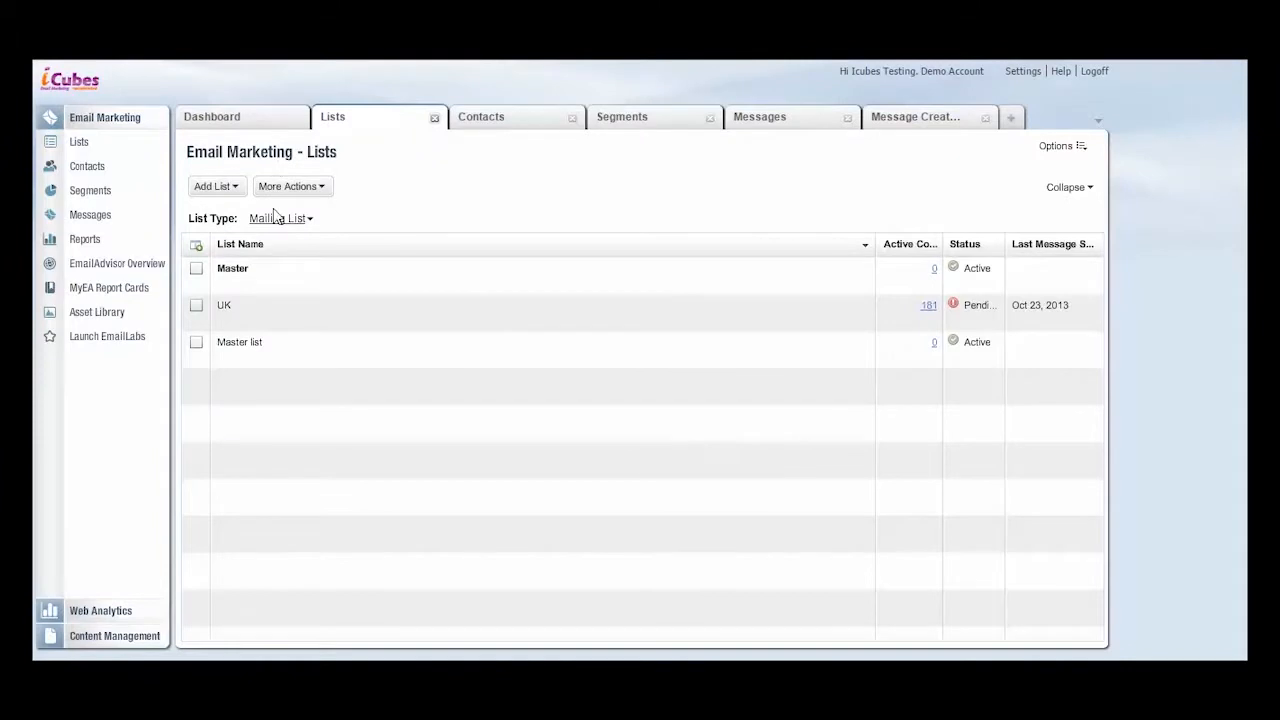
- Try to add a custom text attribute named "Transaction ID" to the Master list, and close the attribute management
{"action": "mouse_move", "coordinate": [294, 347]}
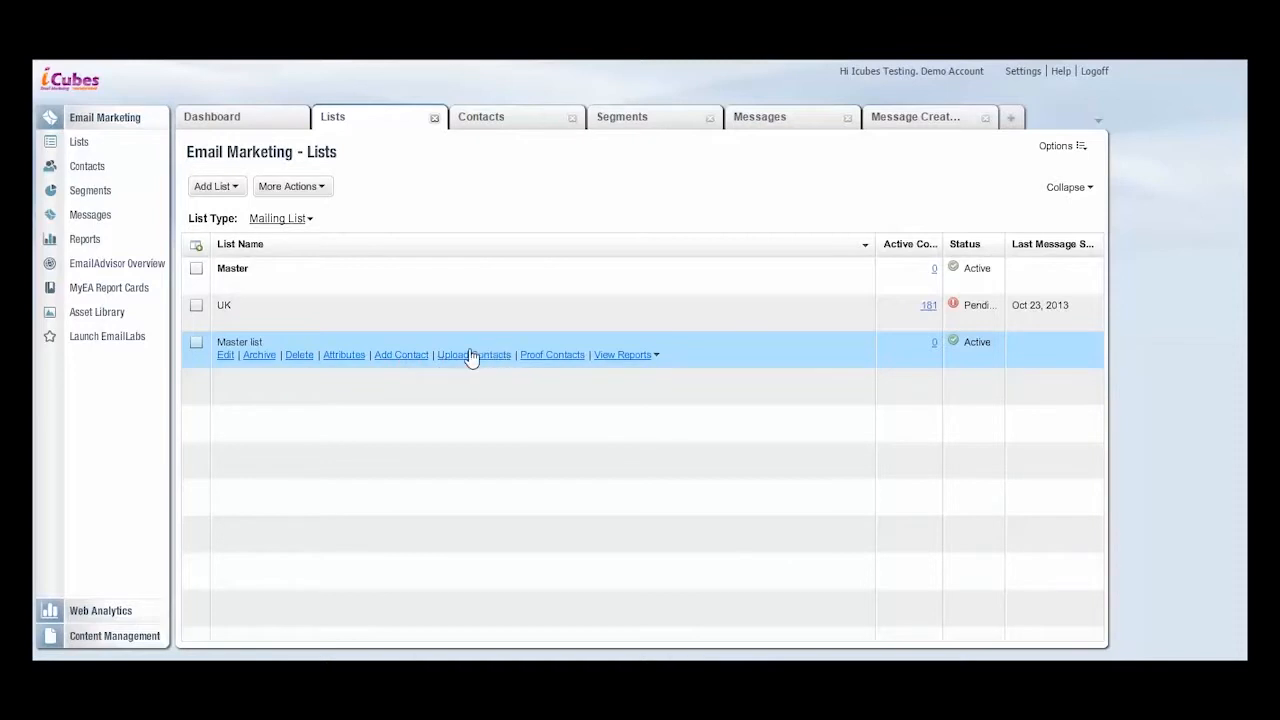
{"action": "left_click", "coordinate": [353, 359]}
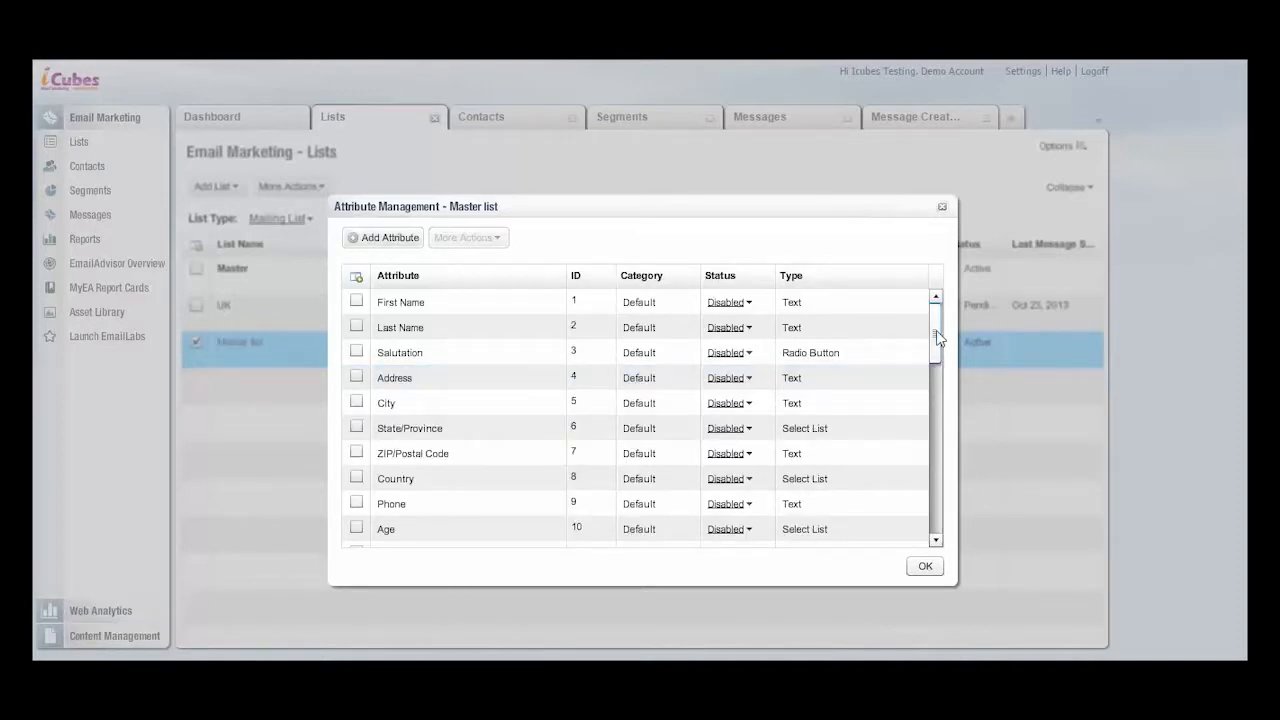
{"action": "mouse_move", "coordinate": [938, 333]}
{"action": "left_mouse_down"}
{"action": "mouse_move", "coordinate": [935, 497]}
{"action": "mouse_move", "coordinate": [940, 325]}
{"action": "left_mouse_up"}
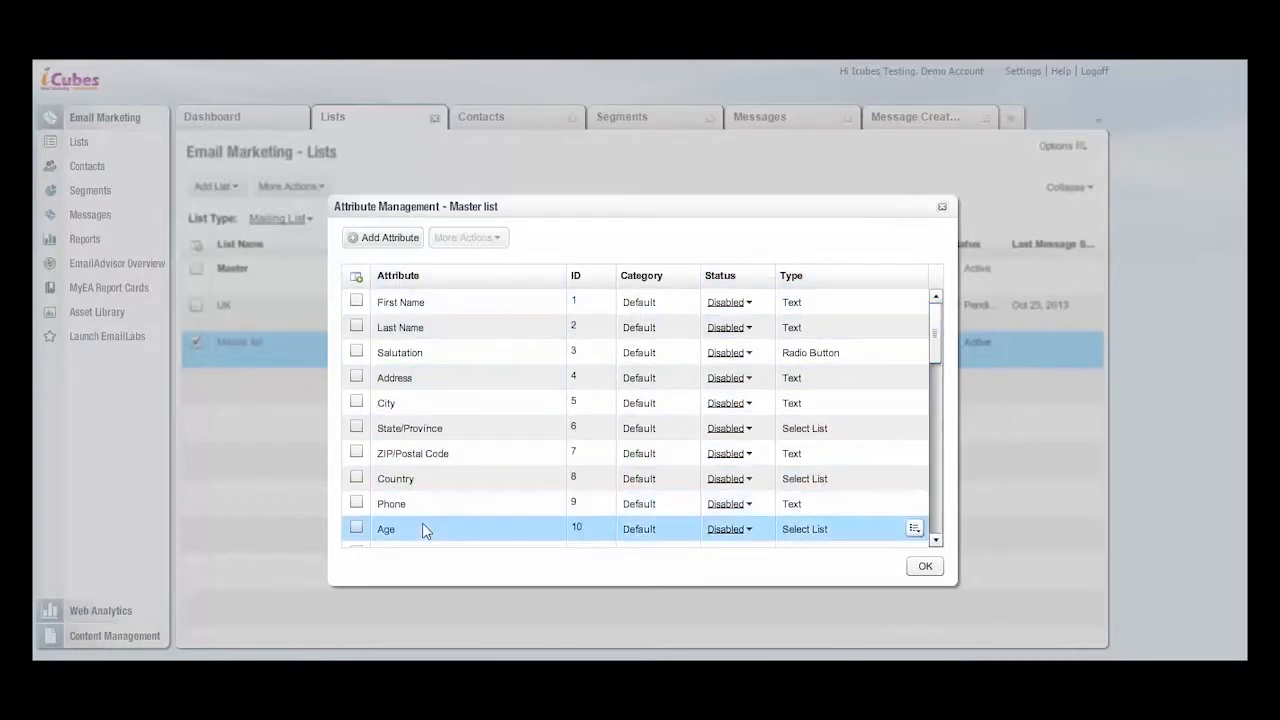
{"action": "left_click", "coordinate": [390, 238]}
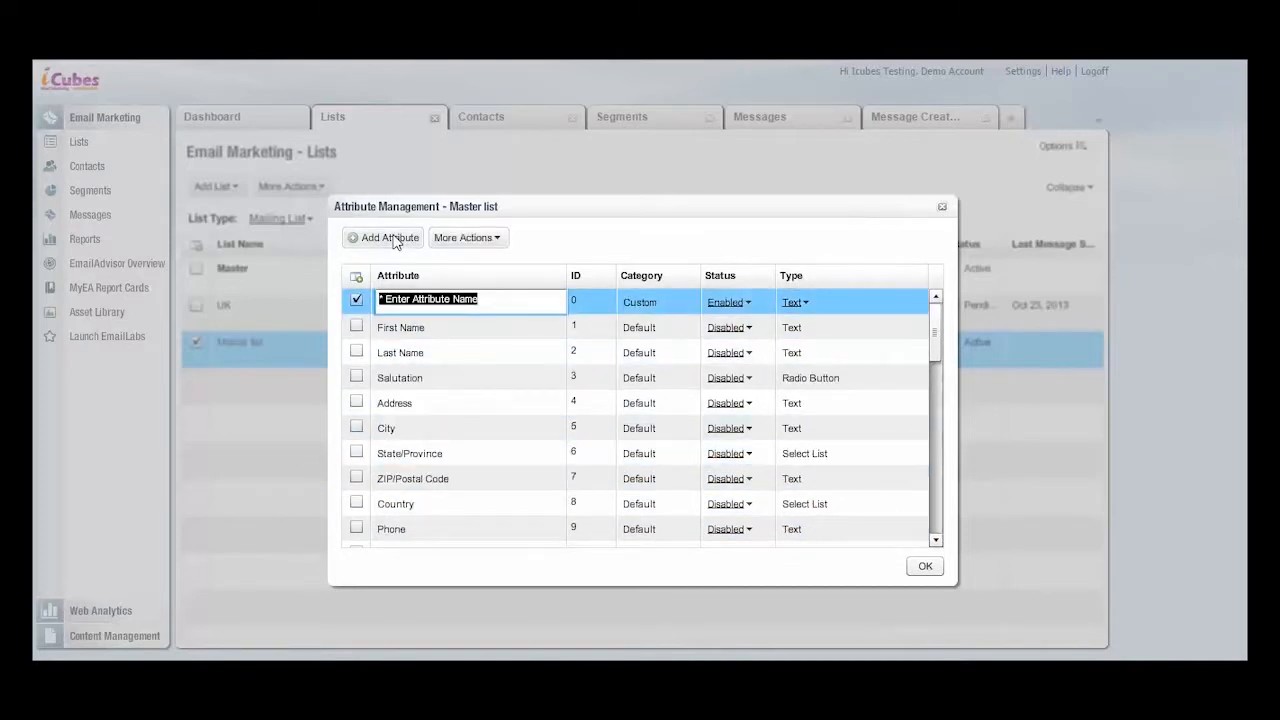
{"action": "type", "text": "Trans"}
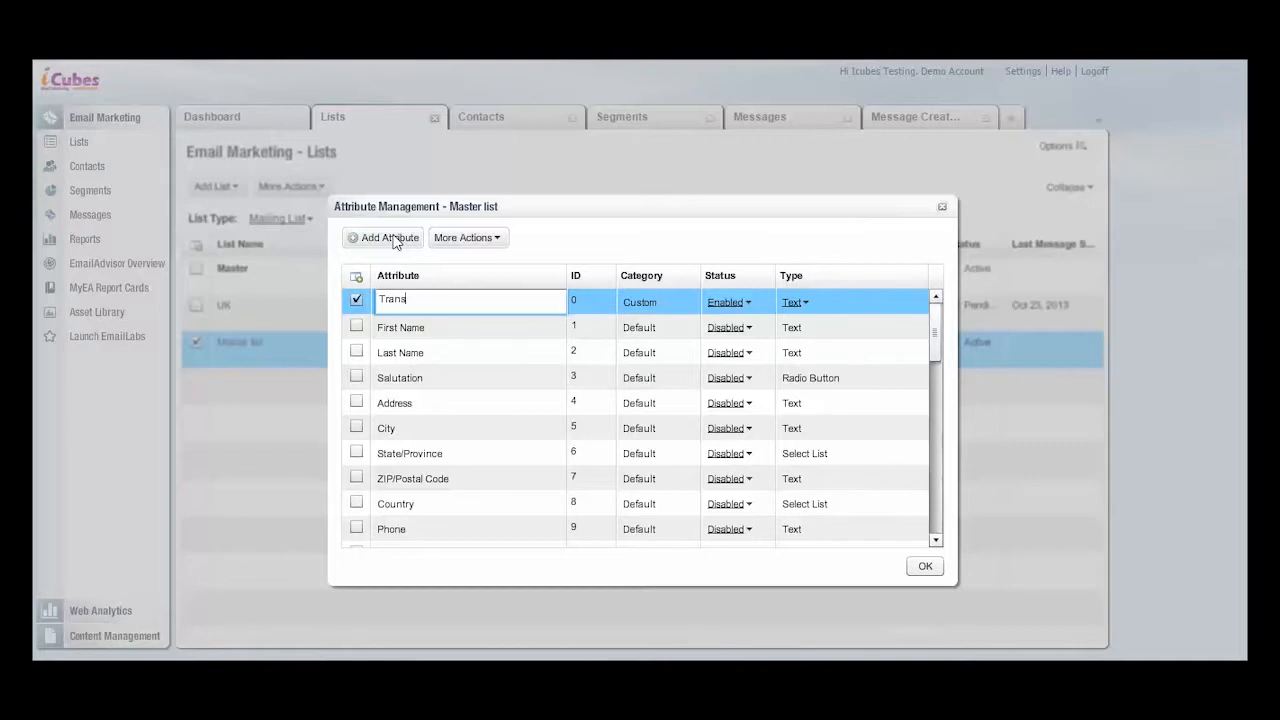
{"action": "type", "text": "action I"}
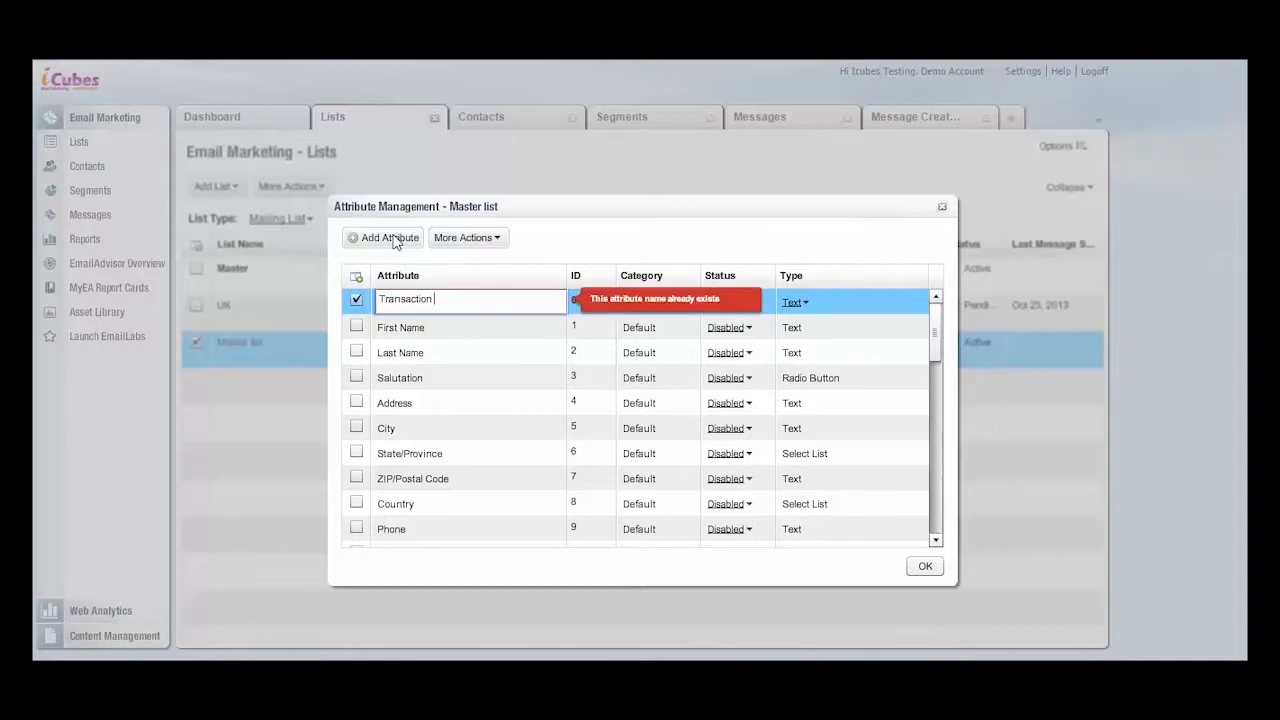
{"action": "type", "text": "D"}
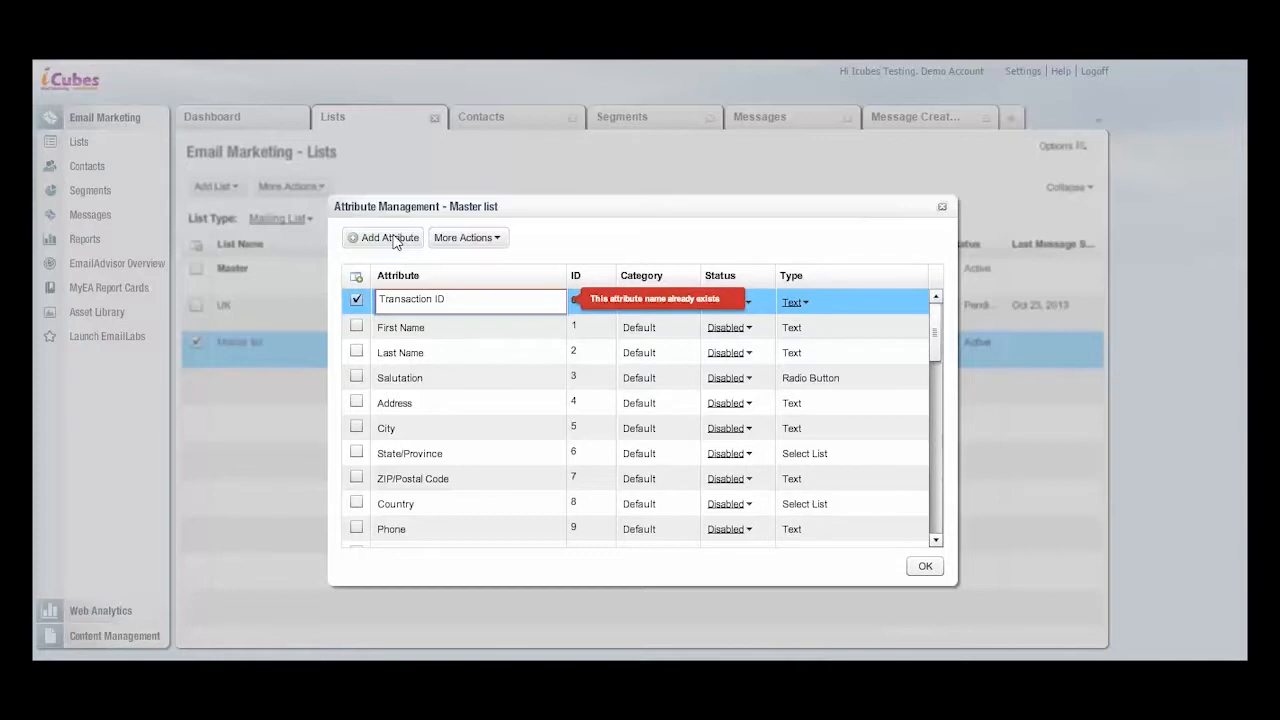
{"action": "left_click", "coordinate": [926, 566]}
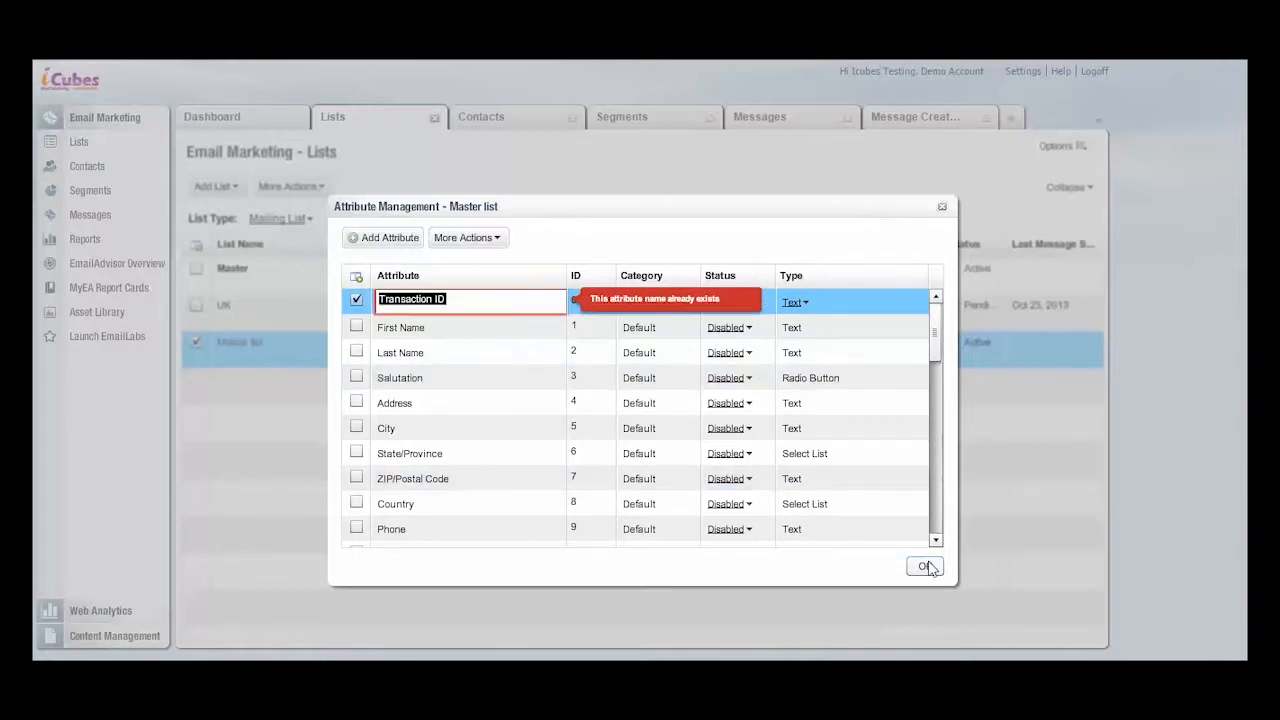
{"action": "left_click", "coordinate": [927, 567]}
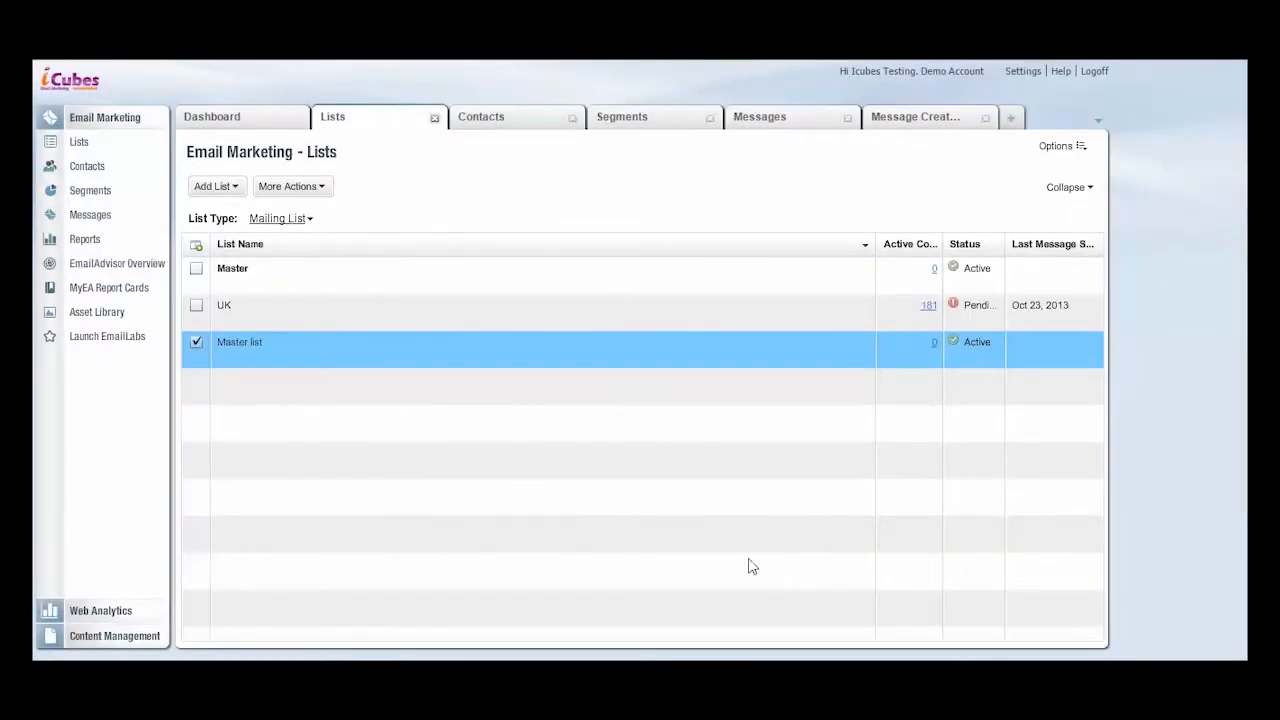
- Start a contact upload for the Master list with the file "test list" (CSV) as the upload source
{"action": "mouse_move", "coordinate": [362, 343]}
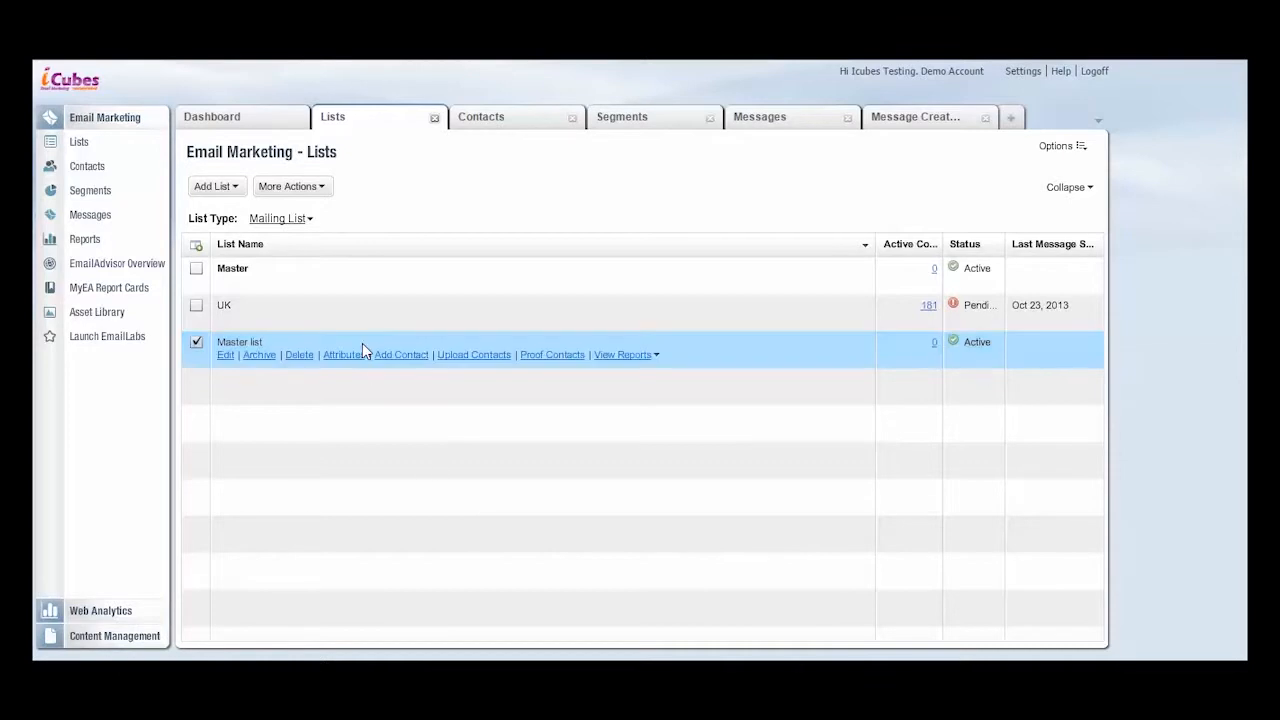
{"action": "left_click", "coordinate": [470, 356]}
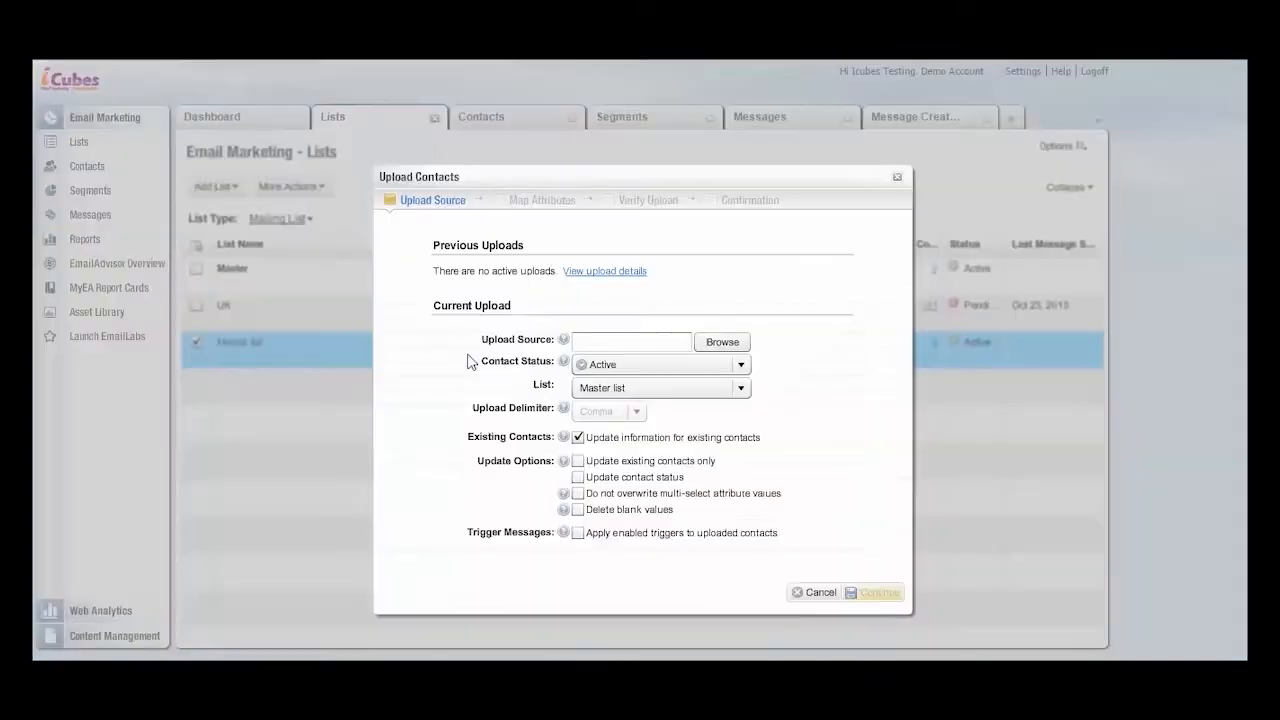
{"action": "left_click", "coordinate": [716, 344]}
{"action": "left_click", "coordinate": [534, 323]}
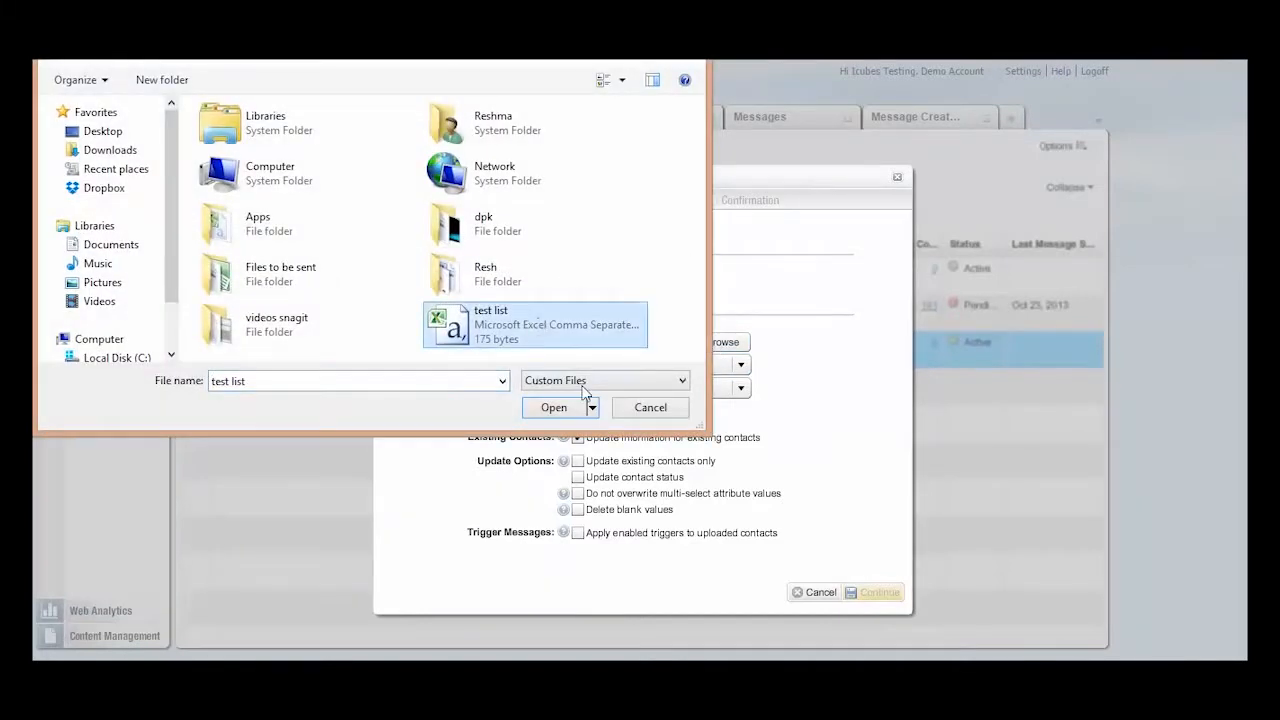
{"action": "left_click", "coordinate": [565, 408]}
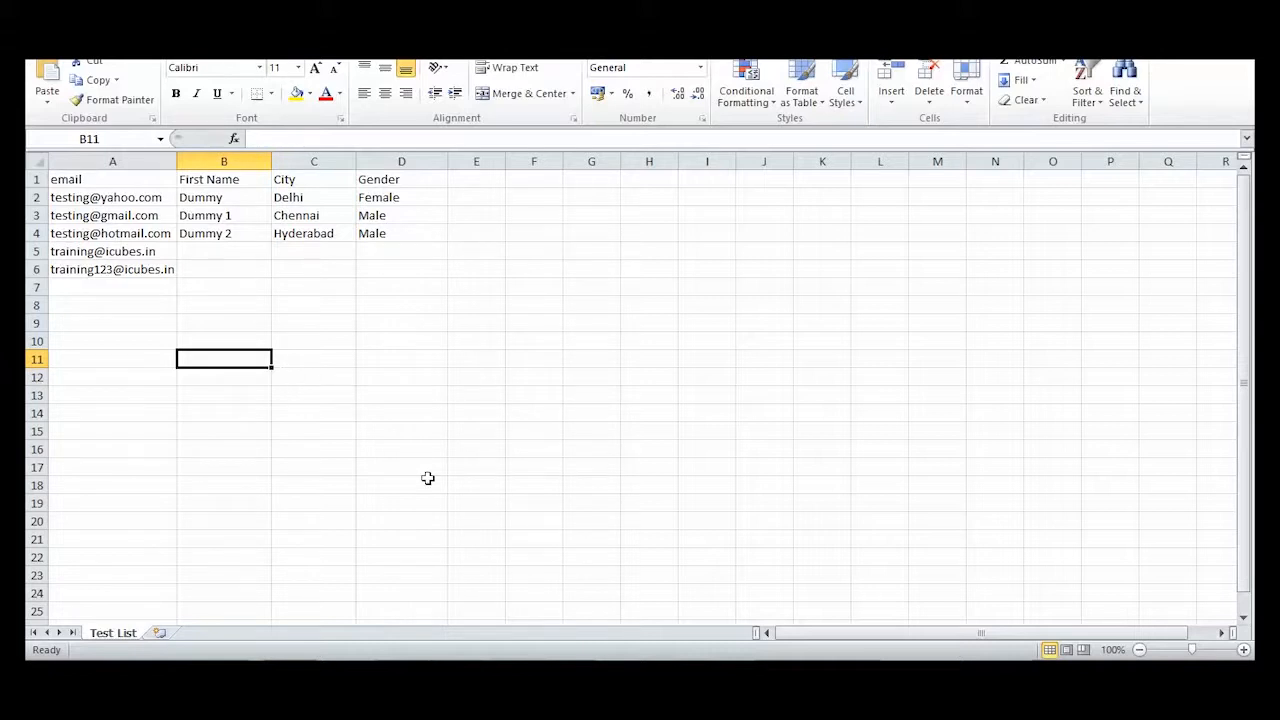
{"action": "mouse_move", "coordinate": [1254, 61]}
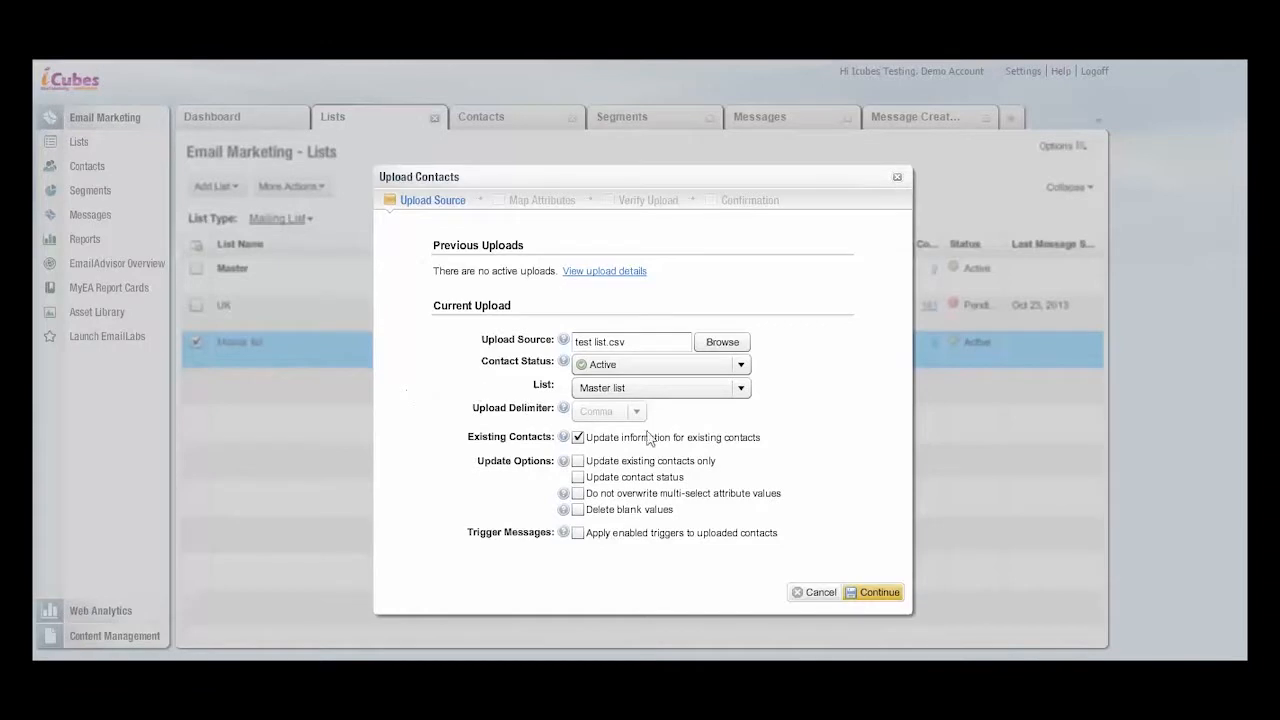
- Map the file's First Name, City and Gender columns to the matching attributes and import the contacts into the Master list
{"action": "left_click", "coordinate": [882, 592]}
{"action": "left_click", "coordinate": [880, 592]}
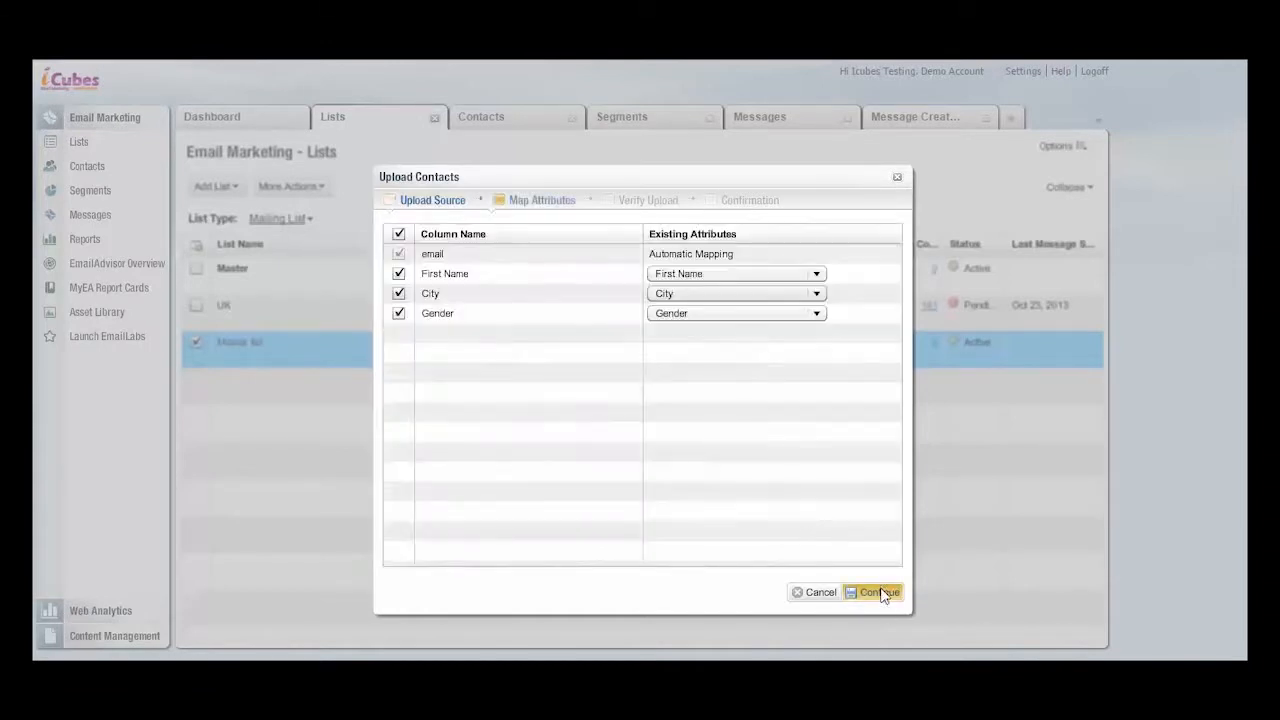
{"action": "left_click", "coordinate": [816, 274]}
{"action": "left_click", "coordinate": [808, 296]}
{"action": "left_click", "coordinate": [877, 593]}
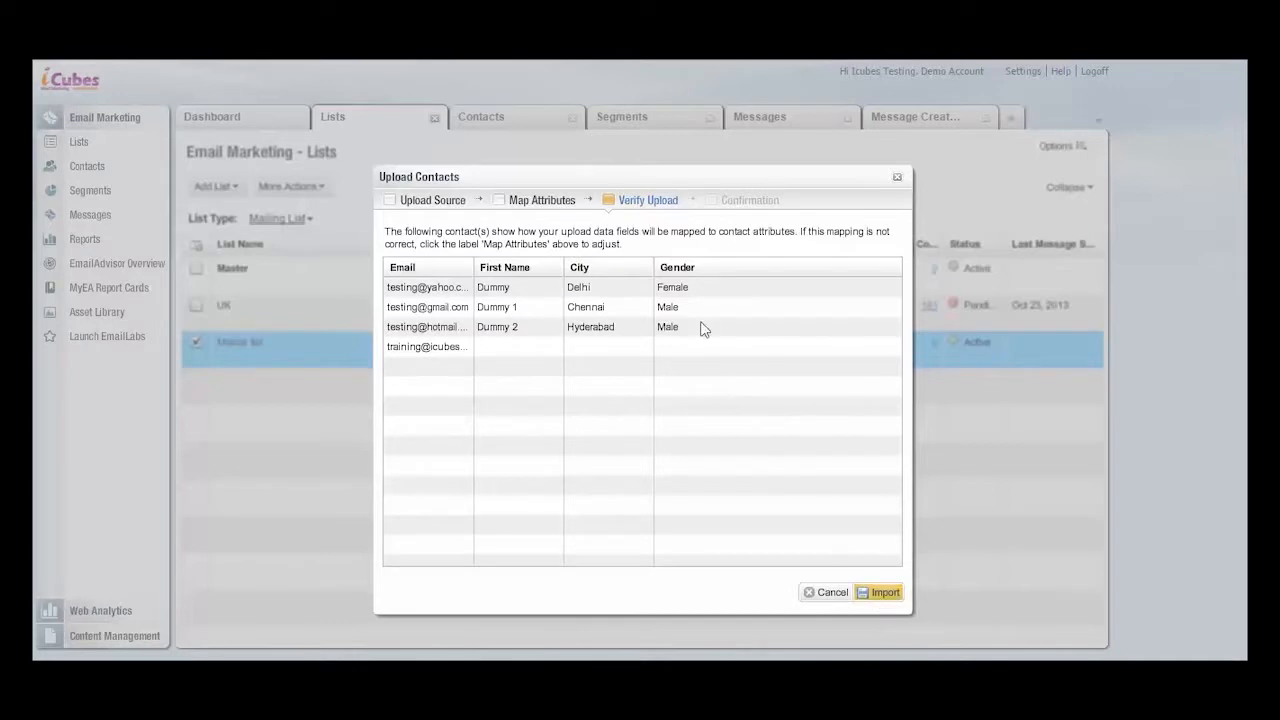
{"action": "left_click", "coordinate": [884, 593]}
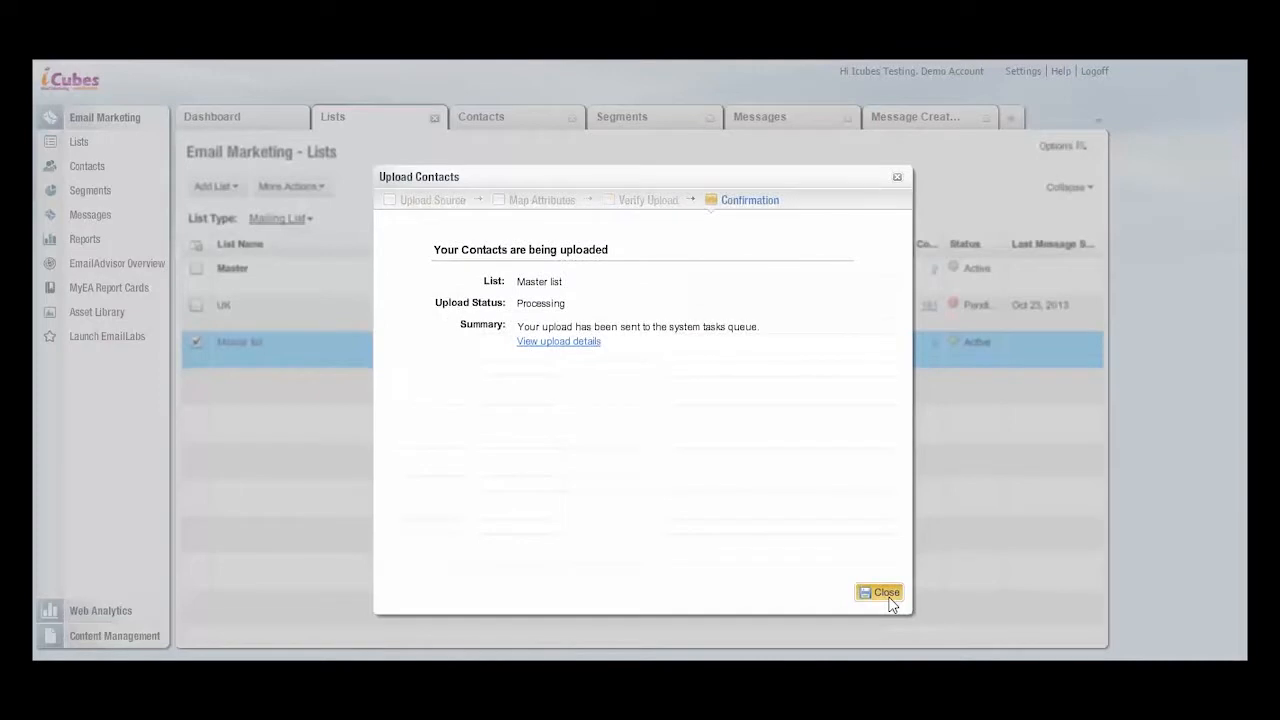
{"action": "left_click", "coordinate": [887, 595]}
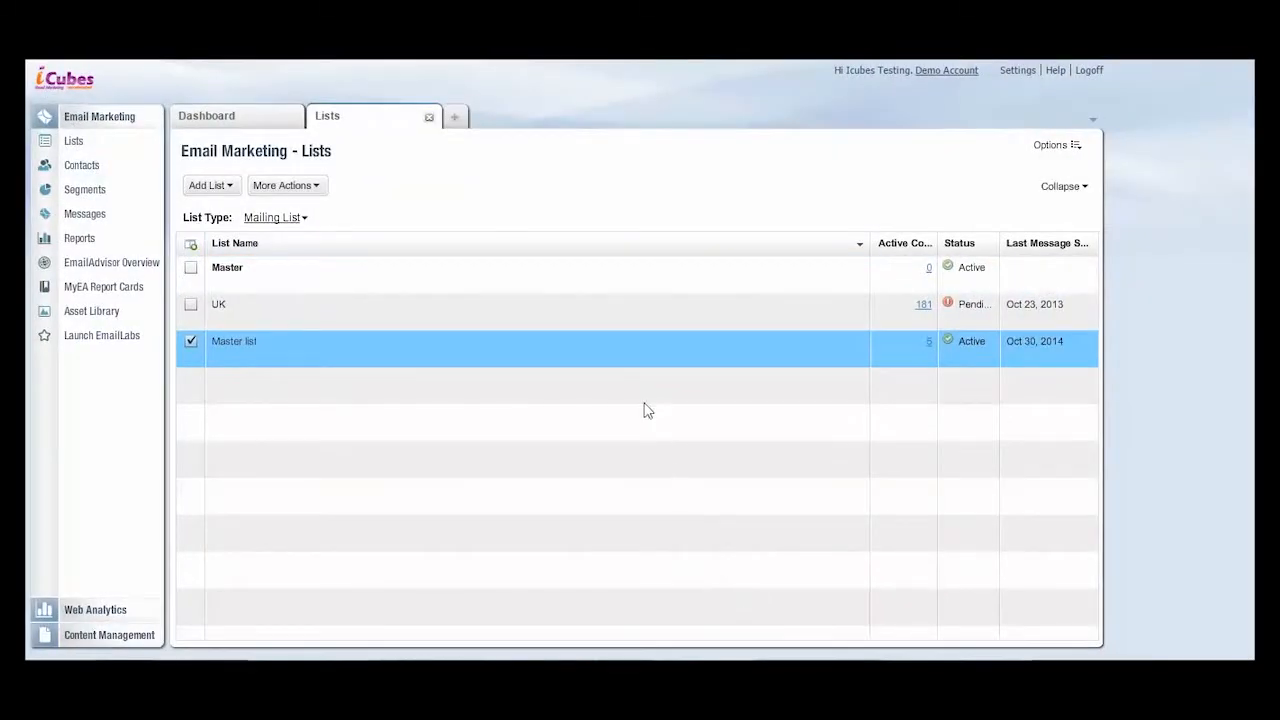
- Start a new contact for the Master list, enter the contact's email address and mark it as a proof contact
{"action": "mouse_move", "coordinate": [597, 370]}
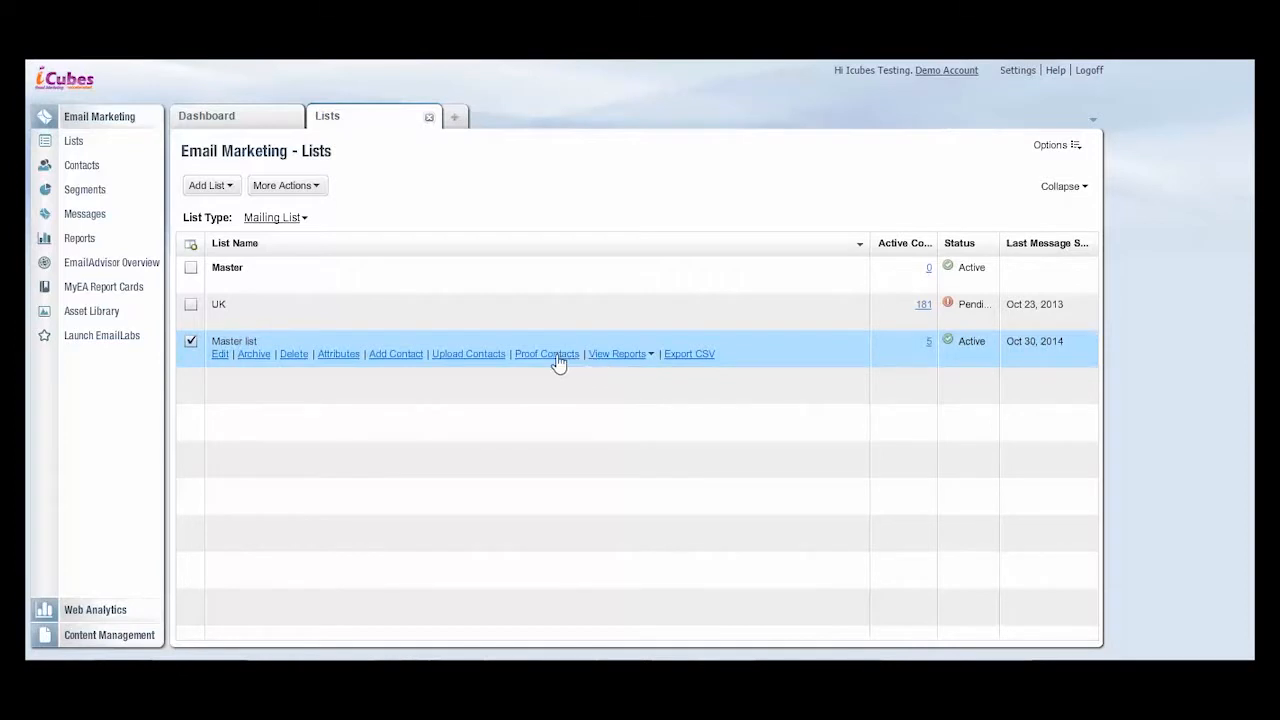
{"action": "left_click", "coordinate": [526, 358]}
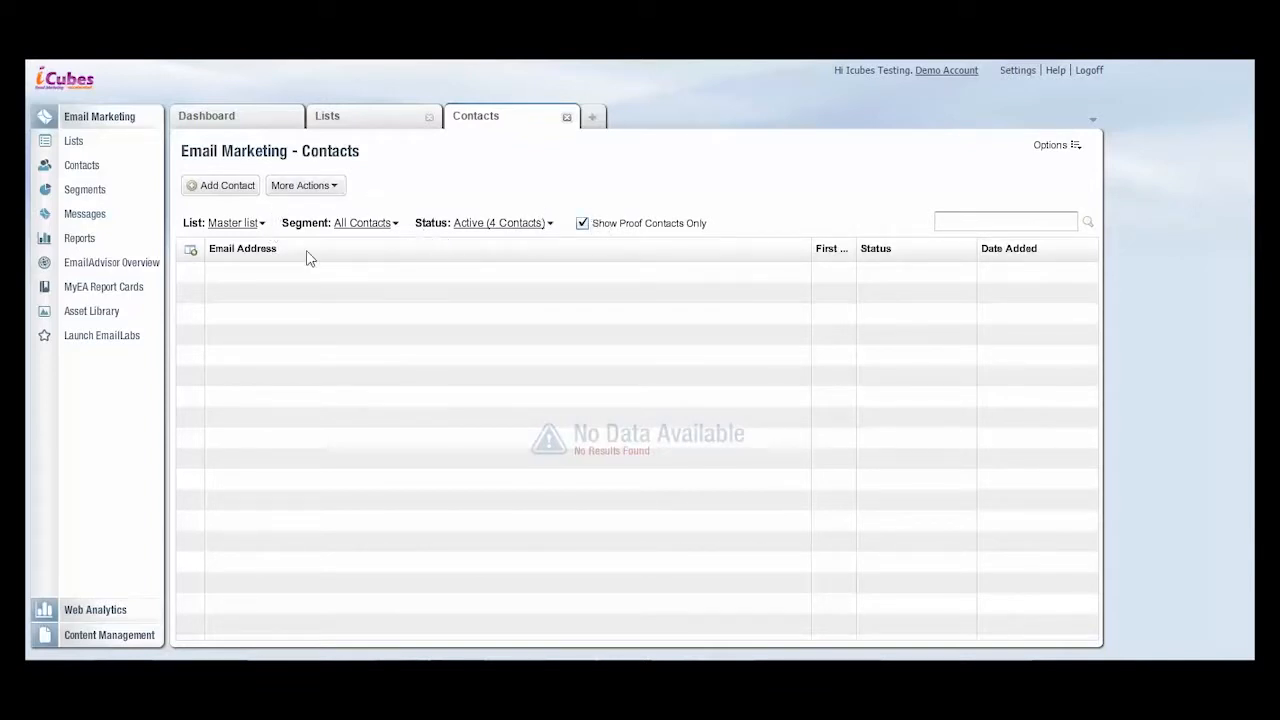
{"action": "left_click", "coordinate": [250, 188]}
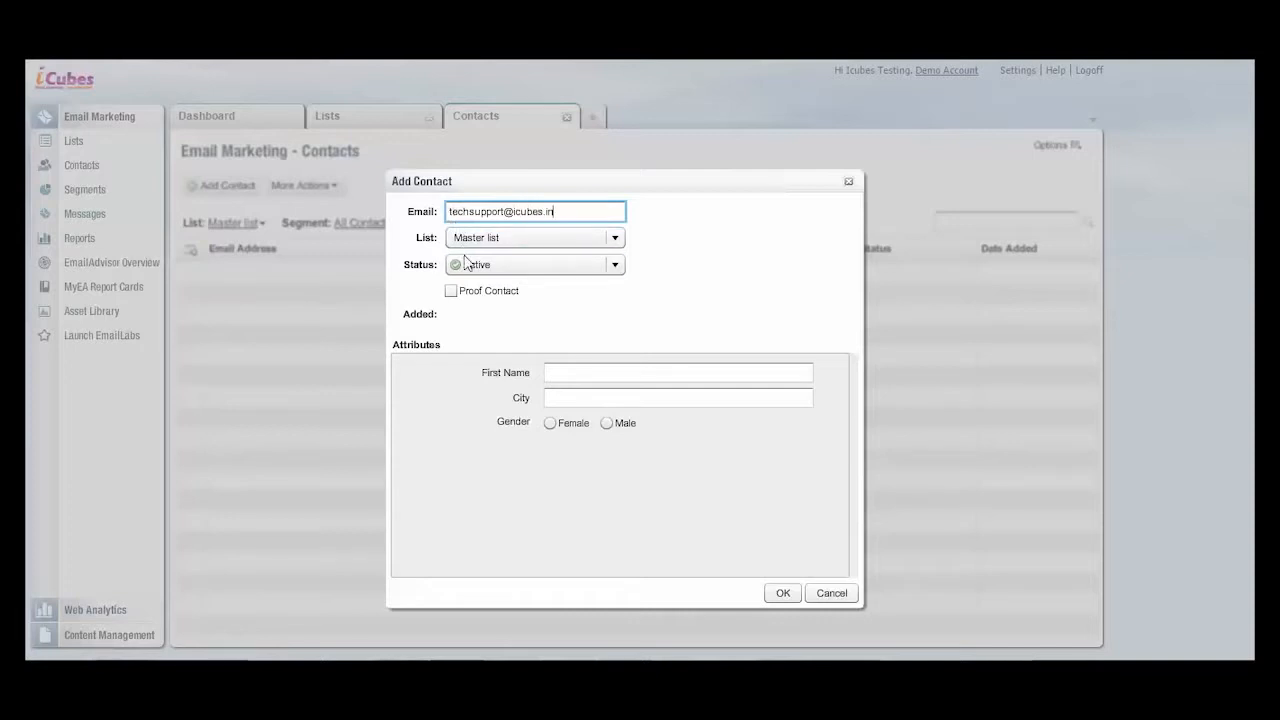
{"action": "left_click", "coordinate": [452, 295]}
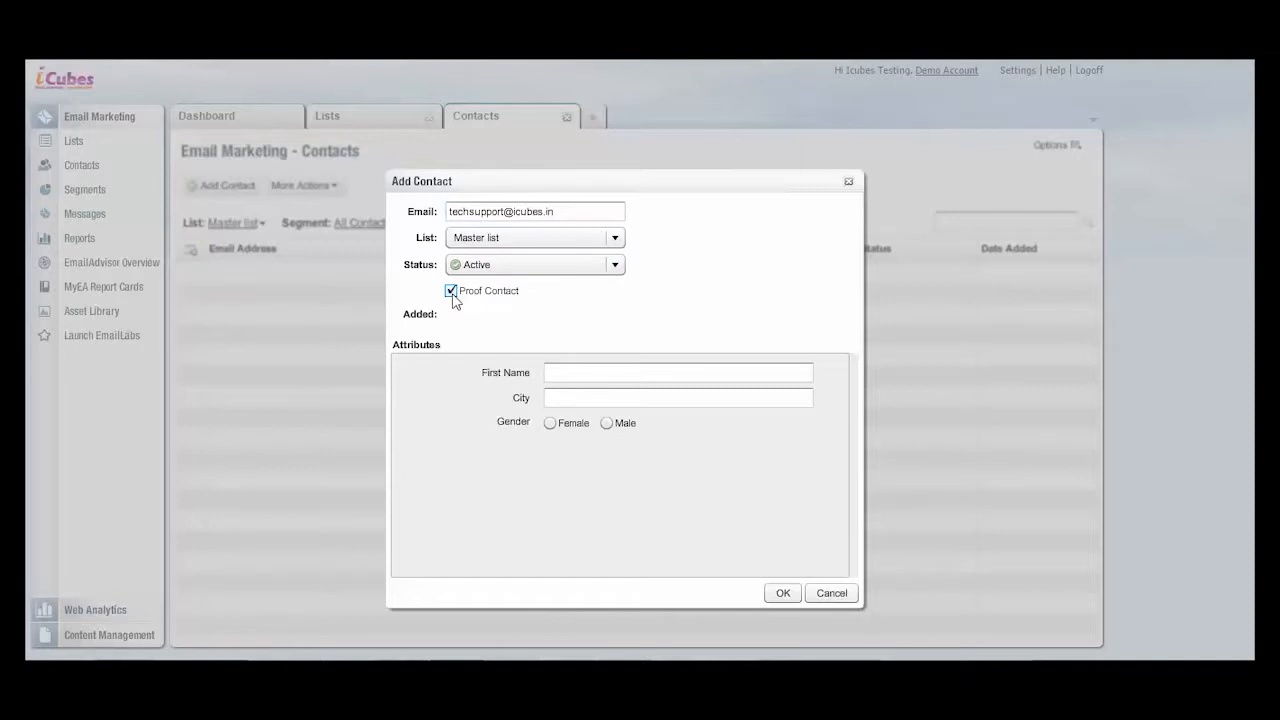
{"action": "left_click", "coordinate": [523, 242]}
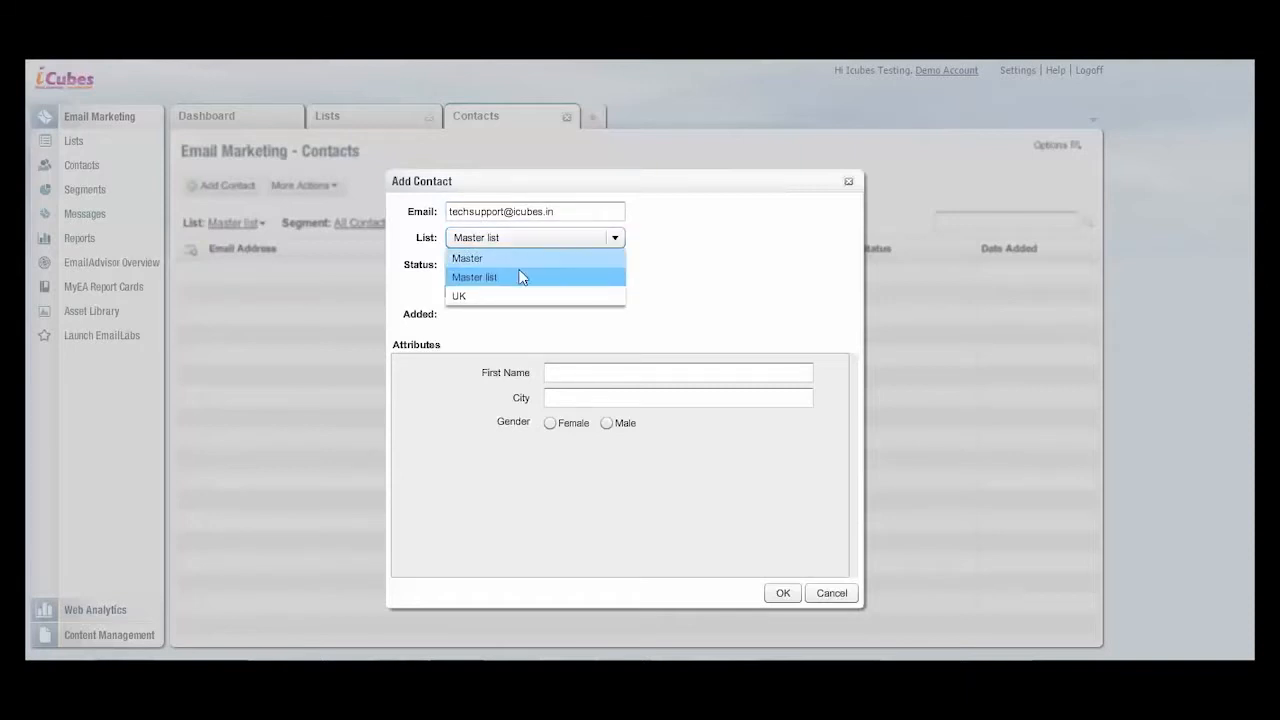
{"action": "left_click", "coordinate": [517, 277]}
- Fill in the proof contact's first name, set the city to Delhi, and save the contact
{"action": "left_click", "coordinate": [557, 372]}
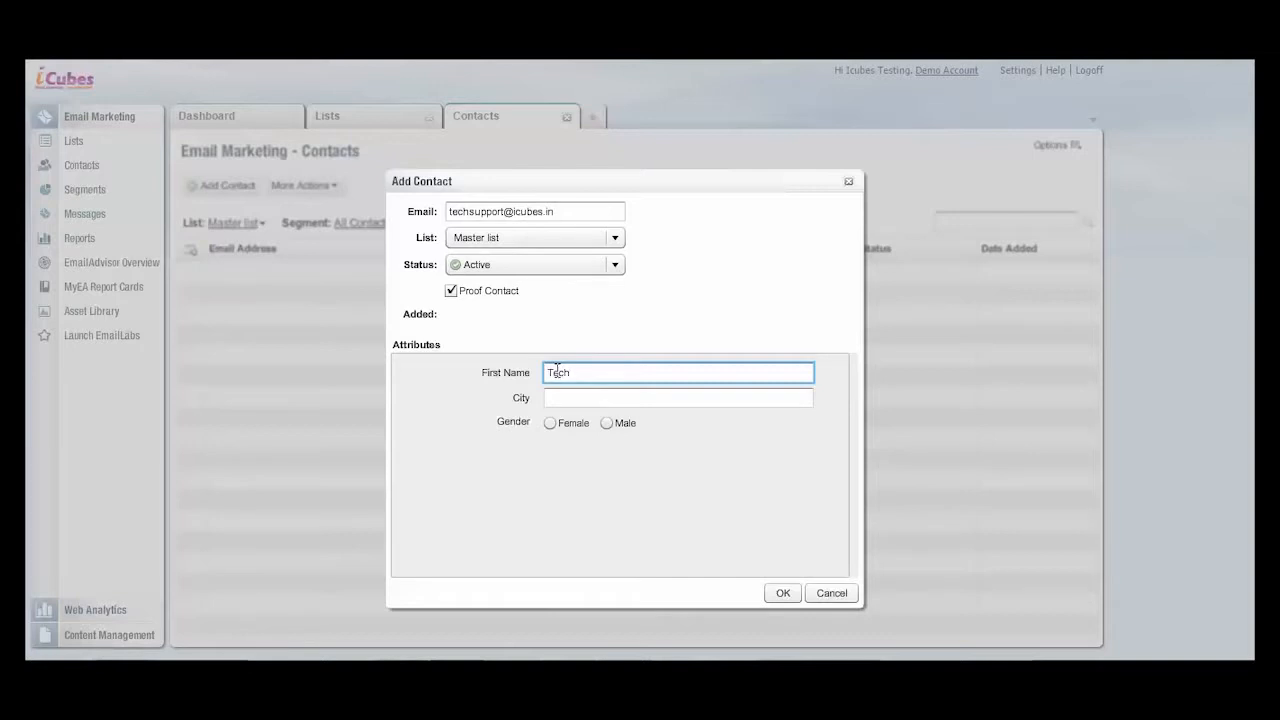
{"action": "left_click", "coordinate": [560, 397]}
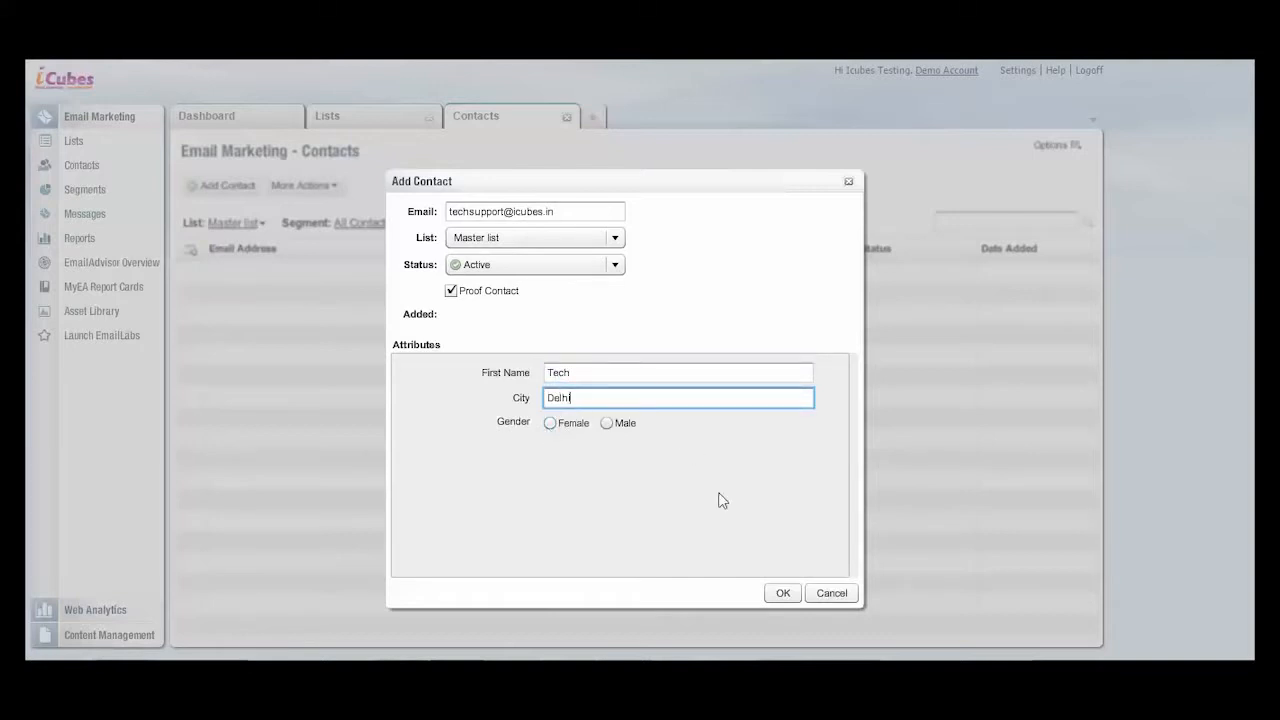
{"action": "left_click", "coordinate": [778, 595]}
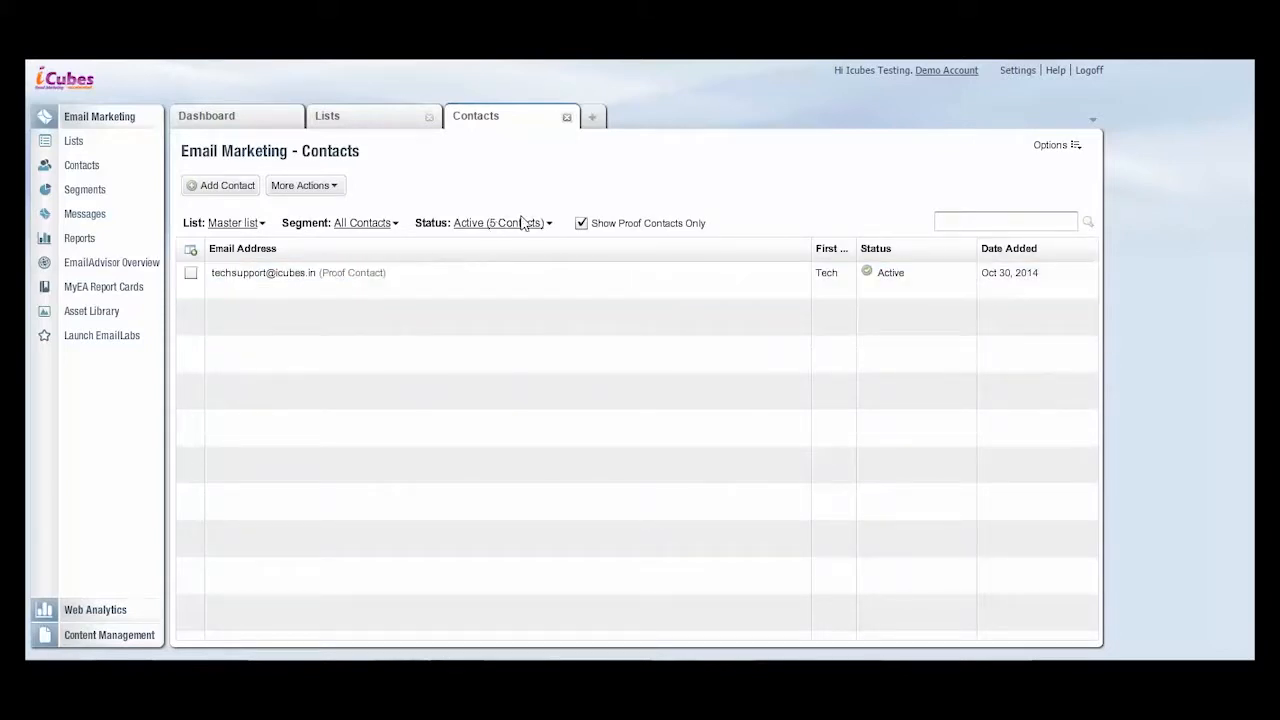
- Turn off the proof-contacts-only filter to view all active contacts in the Master list
{"action": "left_click", "coordinate": [582, 224]}
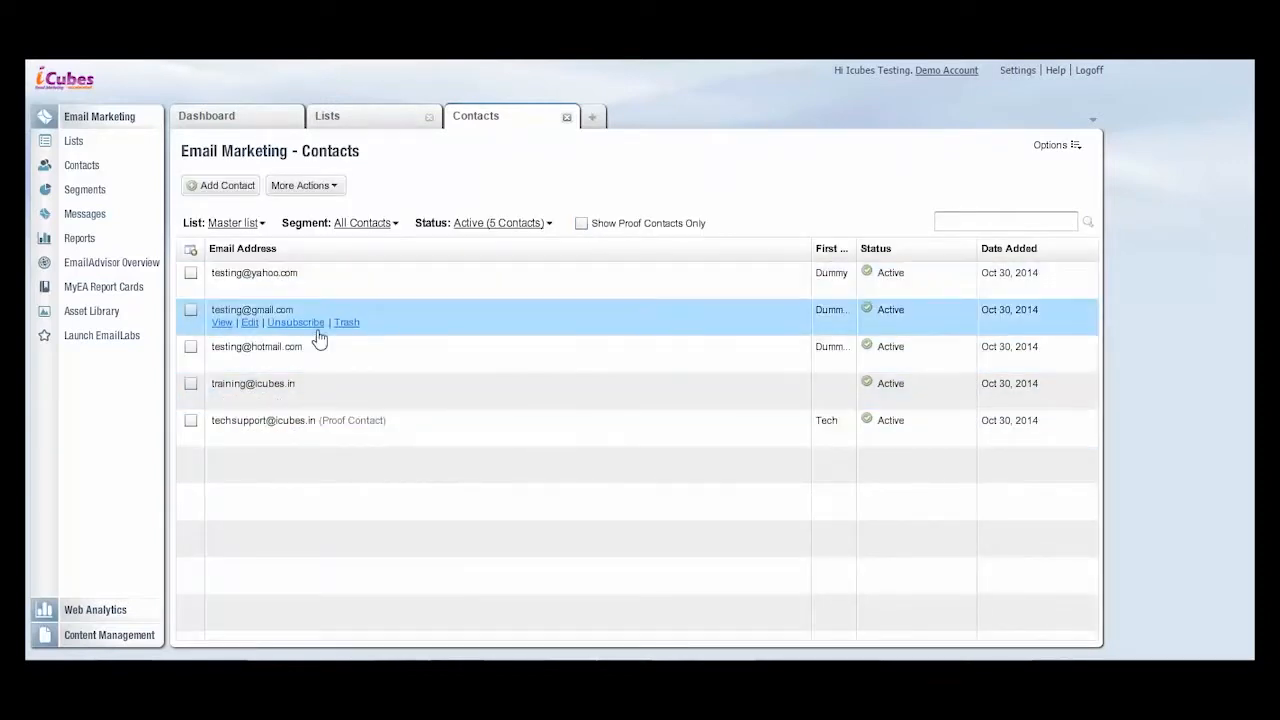
{"action": "mouse_move", "coordinate": [286, 434]}
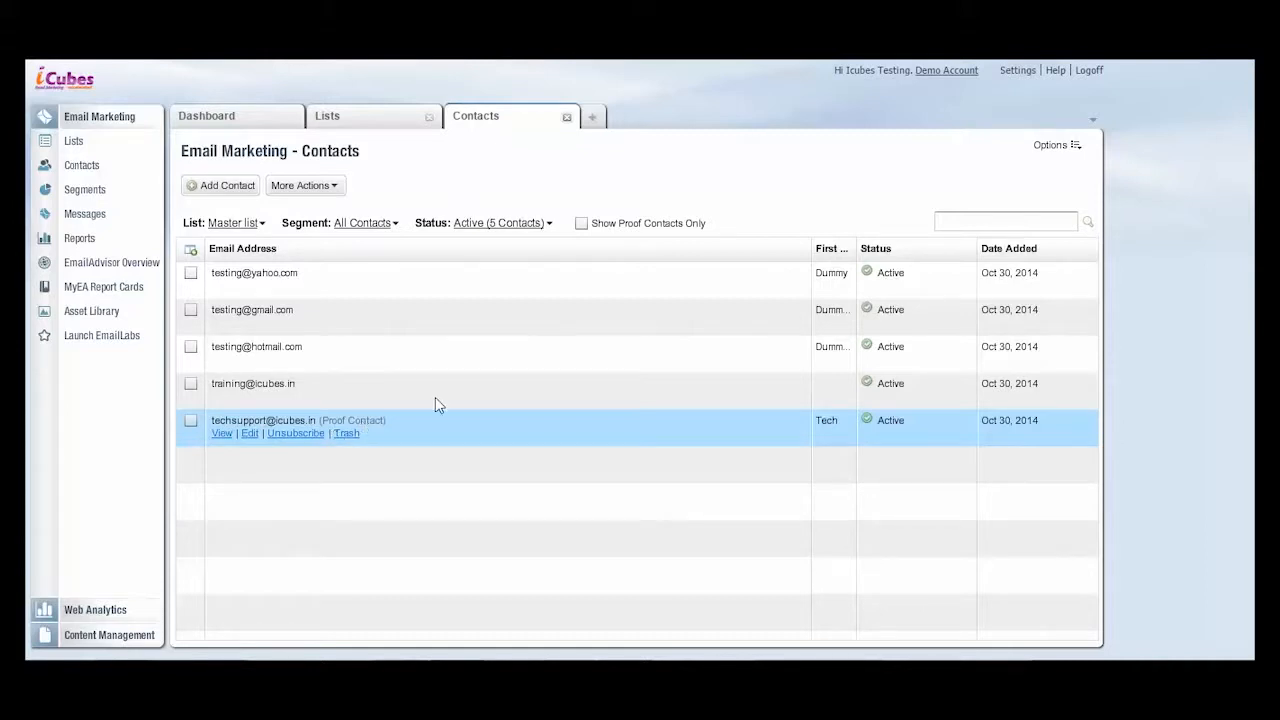
- Close the contacts view and start a new segment named Female for the Master list
{"action": "left_click", "coordinate": [567, 118]}
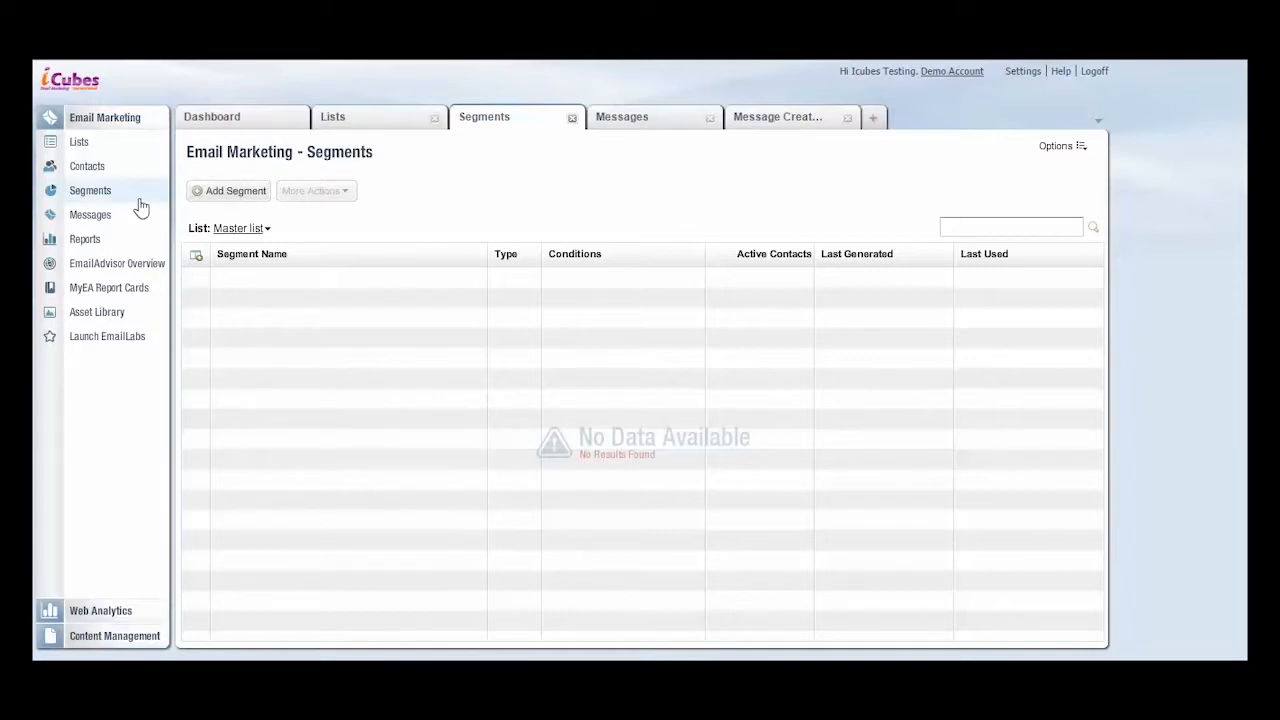
{"action": "left_click", "coordinate": [231, 199]}
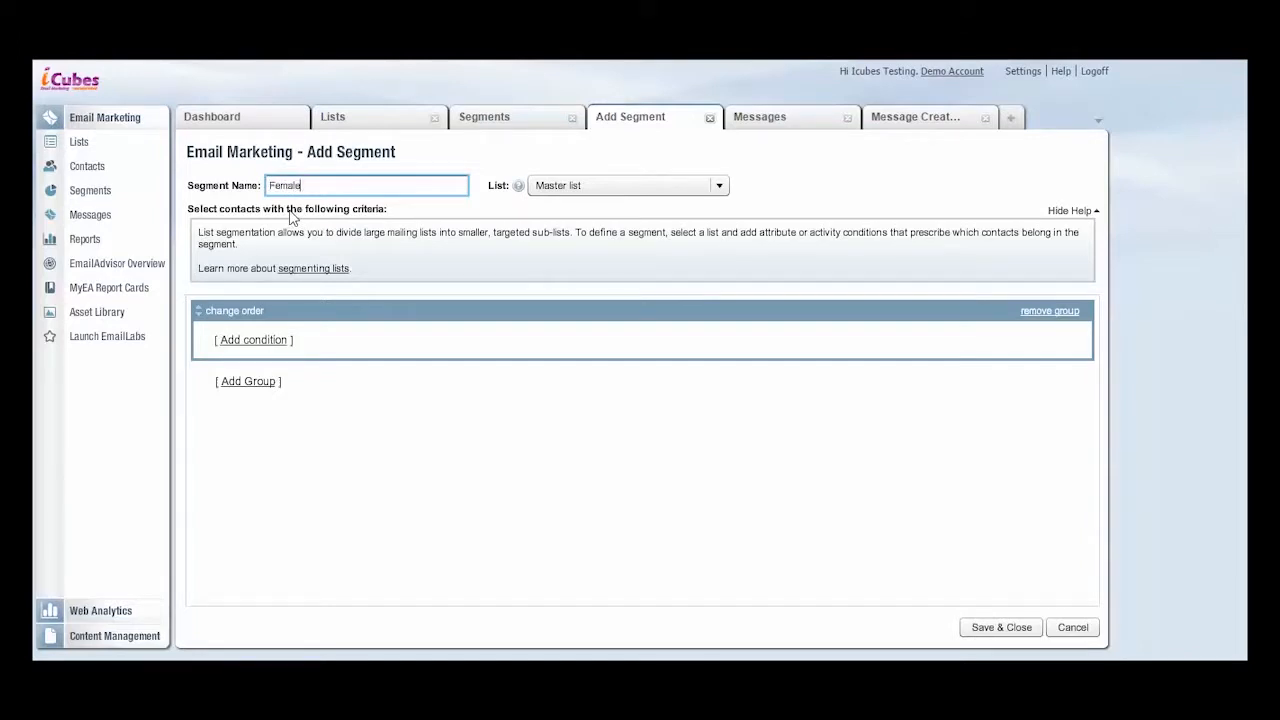
{"action": "type", "text": "Female"}
- Add an attribute condition to the segment requiring Gender to be equal to Female
{"action": "left_click", "coordinate": [279, 348]}
{"action": "left_click", "coordinate": [278, 345]}
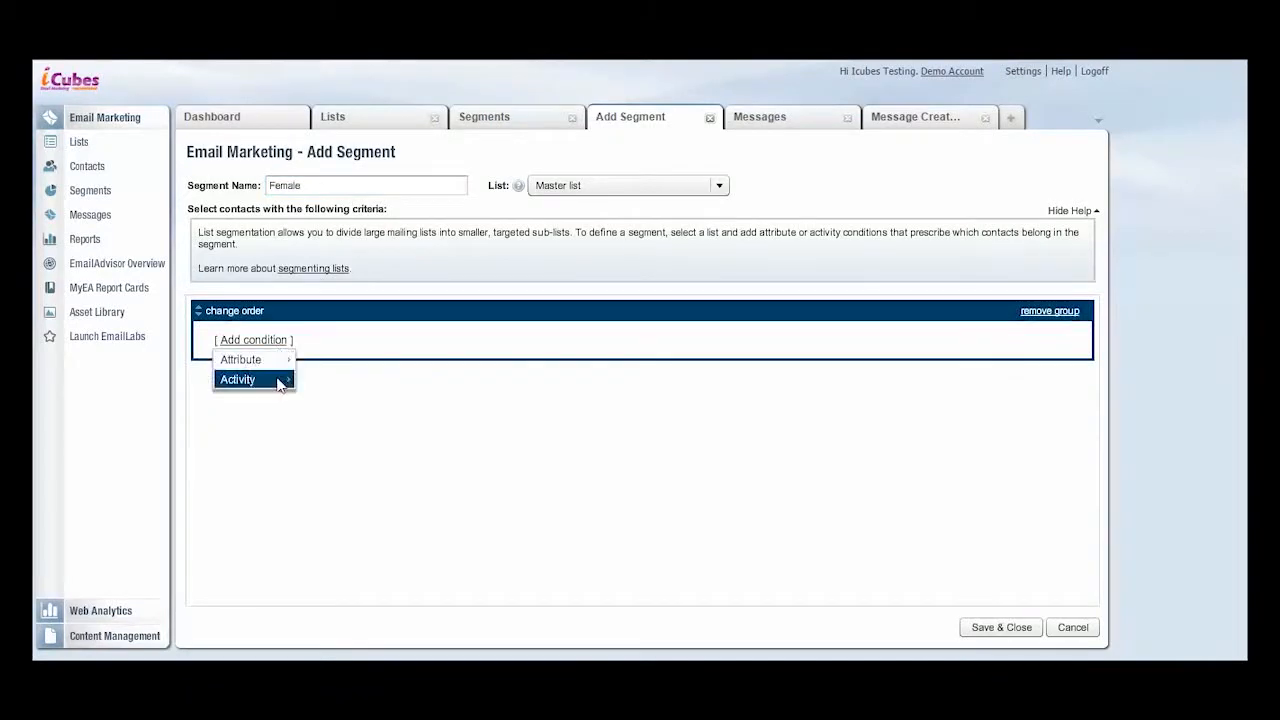
{"action": "mouse_move", "coordinate": [255, 359]}
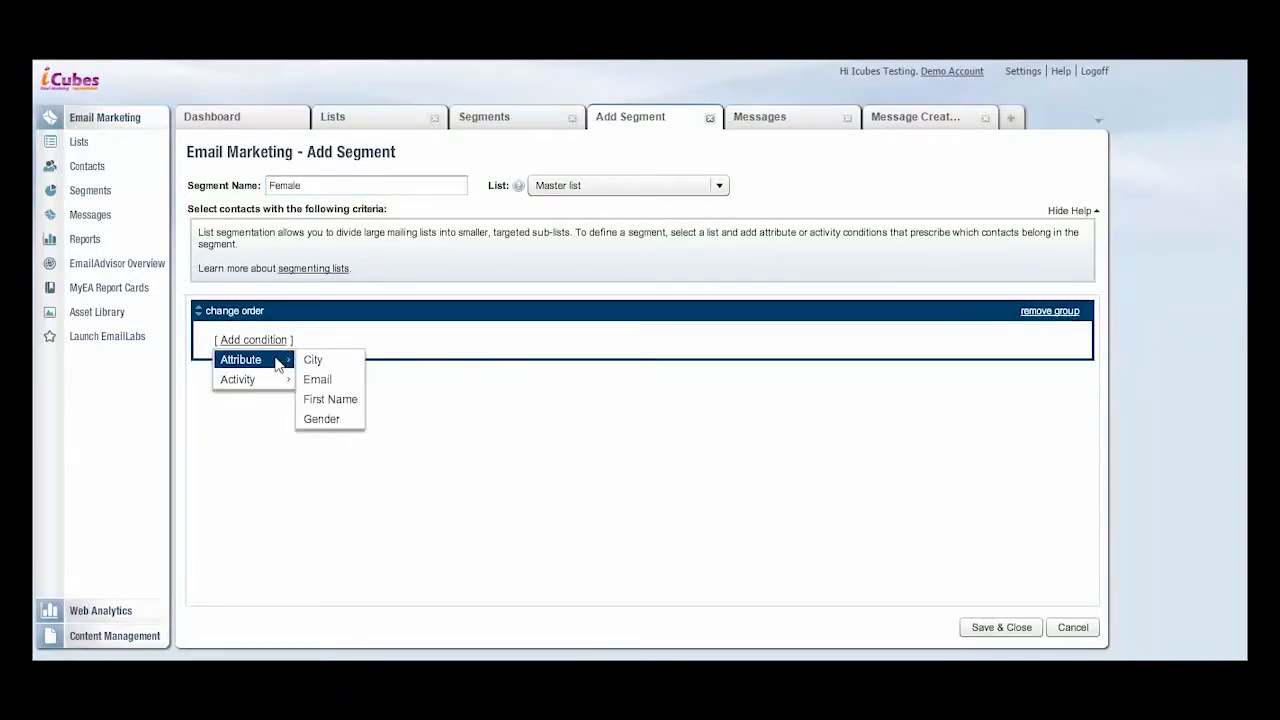
{"action": "mouse_move", "coordinate": [285, 383]}
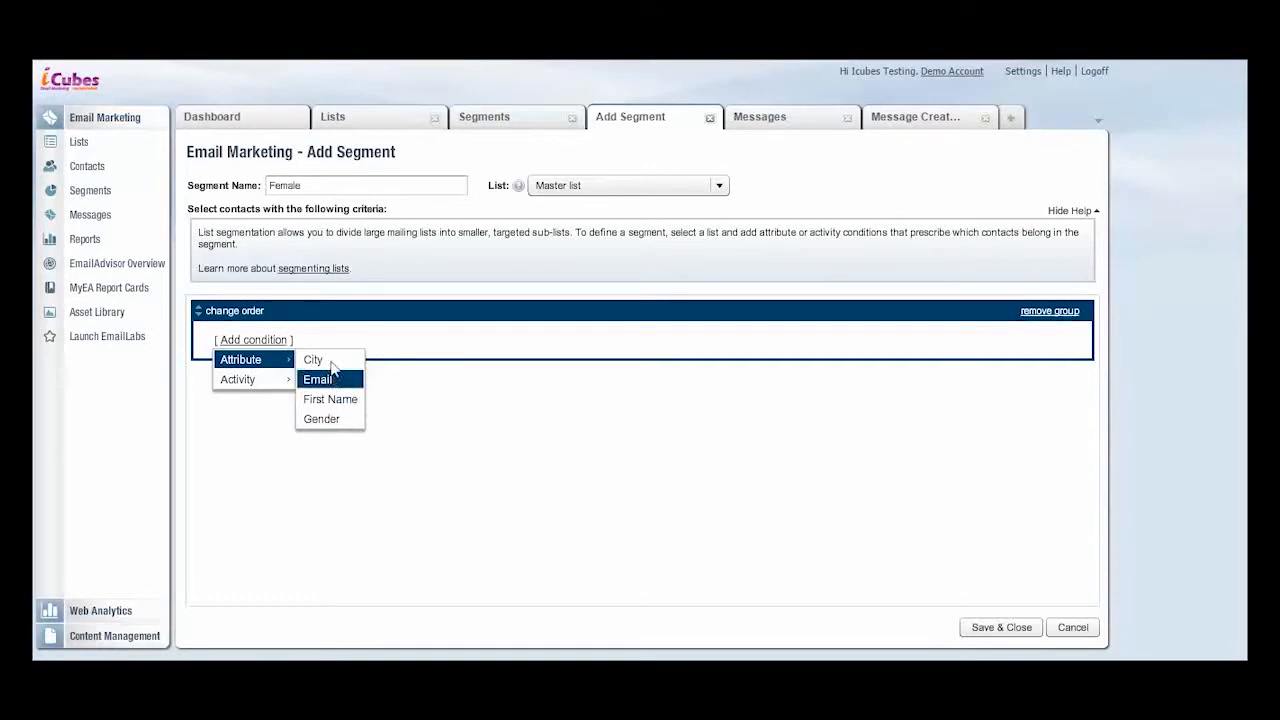
{"action": "left_click", "coordinate": [322, 419]}
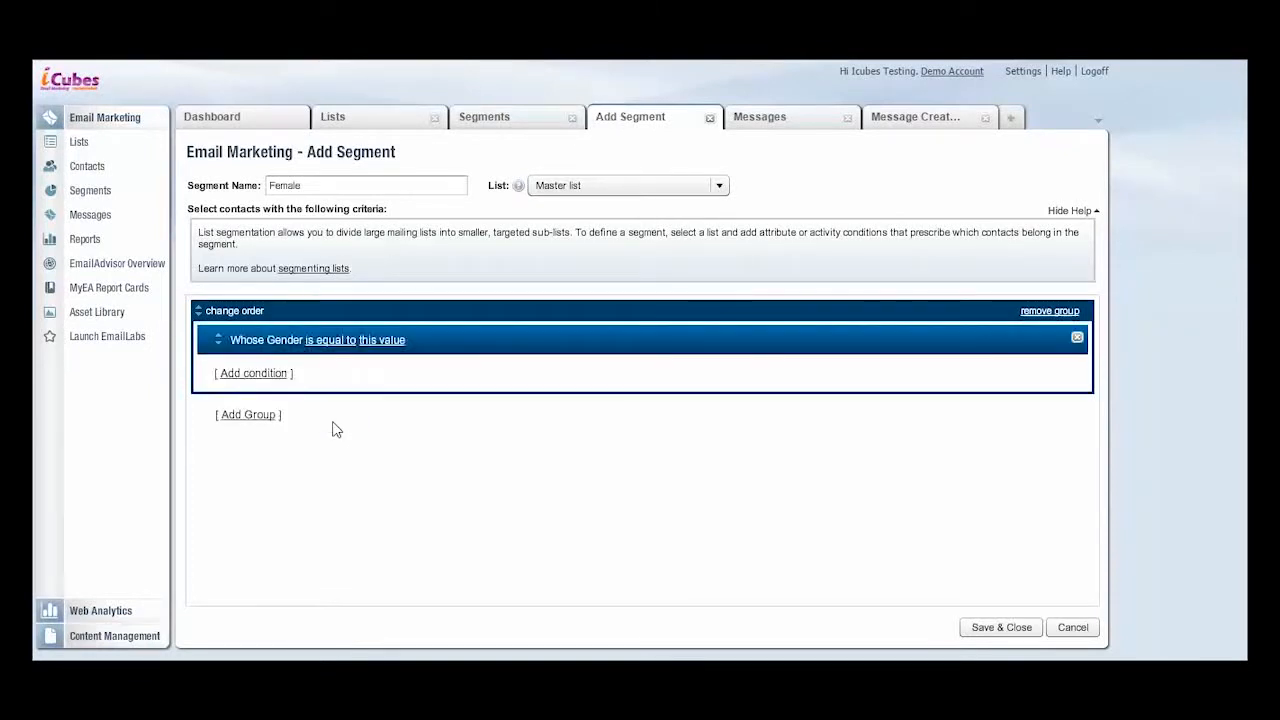
{"action": "left_click", "coordinate": [370, 342]}
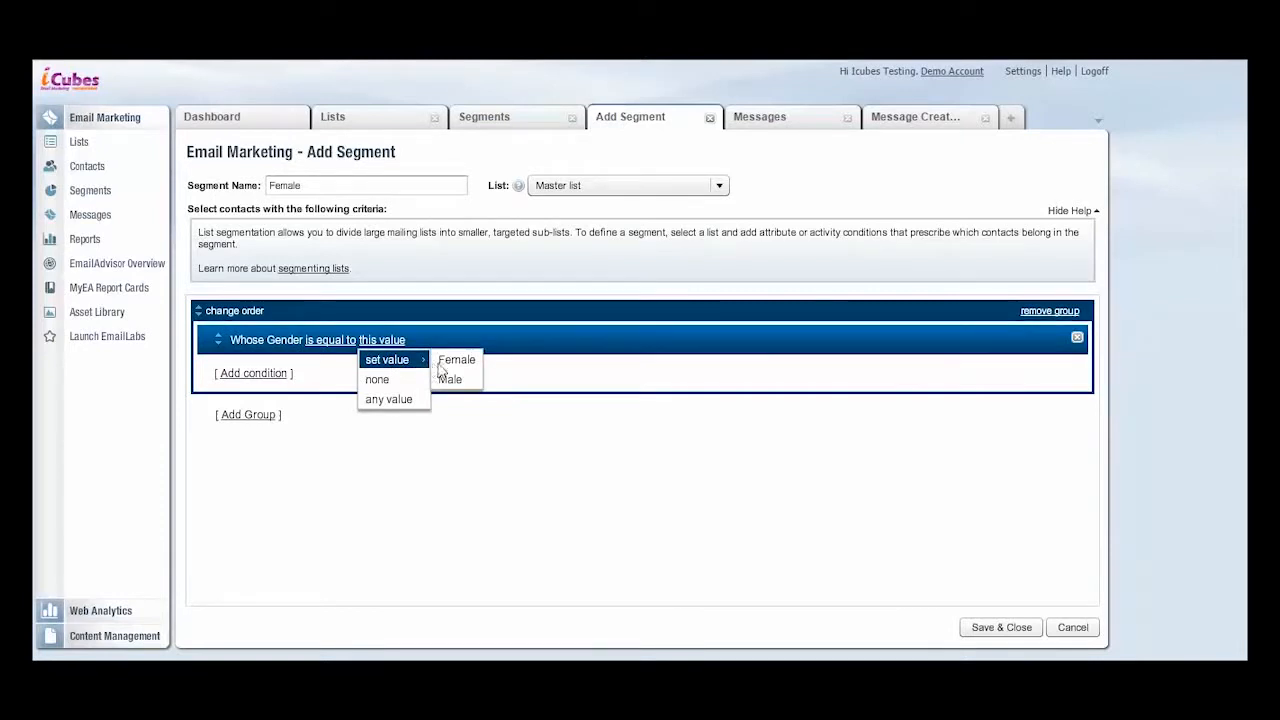
{"action": "left_click", "coordinate": [451, 362]}
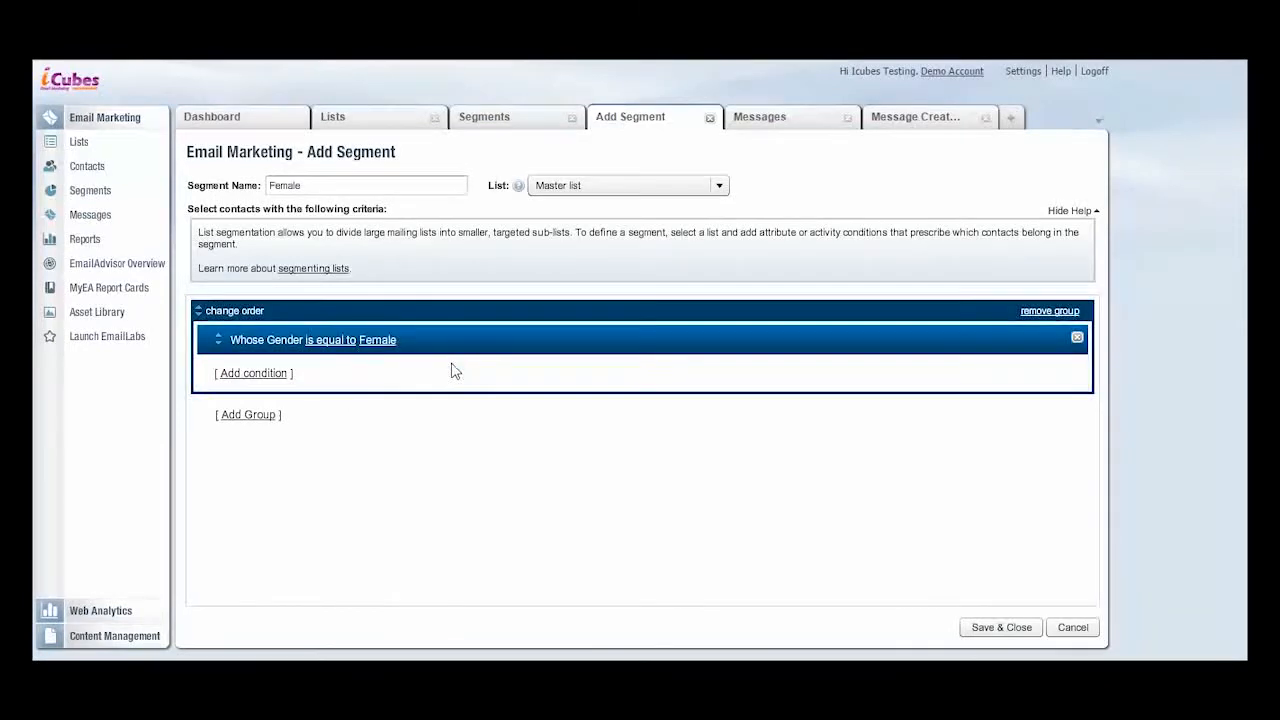
- Add an activity condition for contacts who joined the list on or before Oct 14, 2014
{"action": "left_click", "coordinate": [271, 382]}
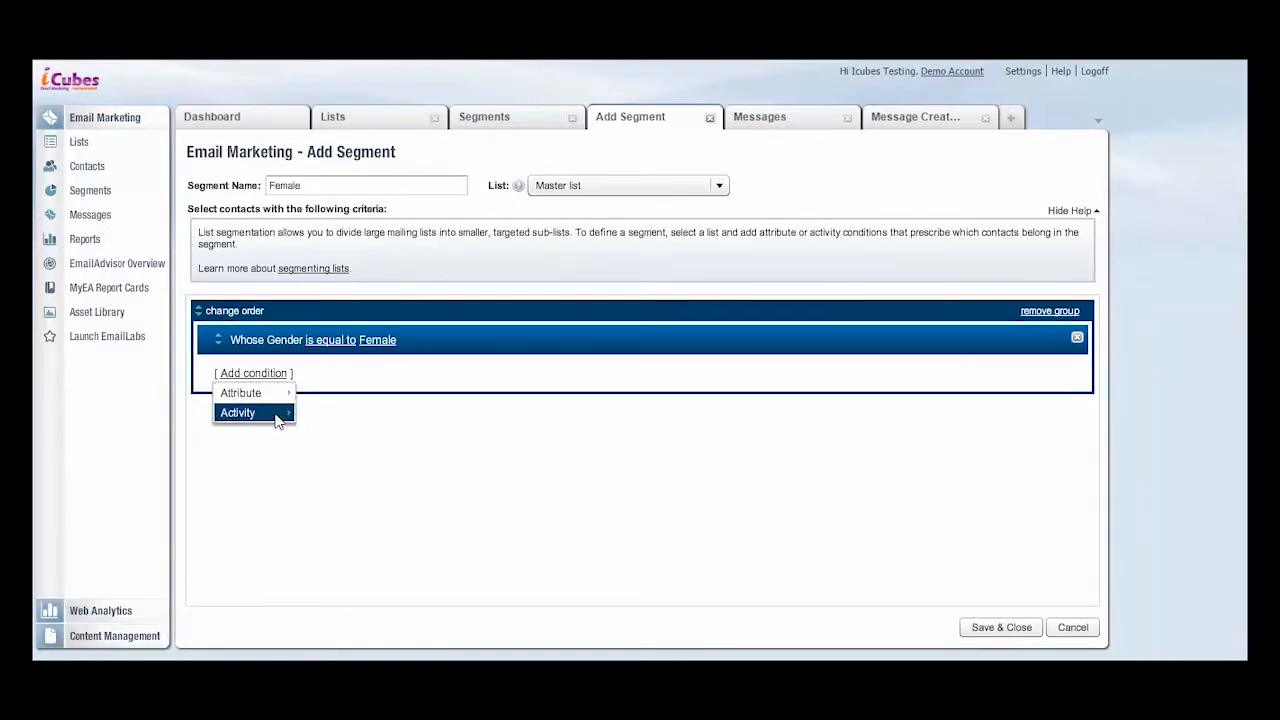
{"action": "mouse_move", "coordinate": [277, 417]}
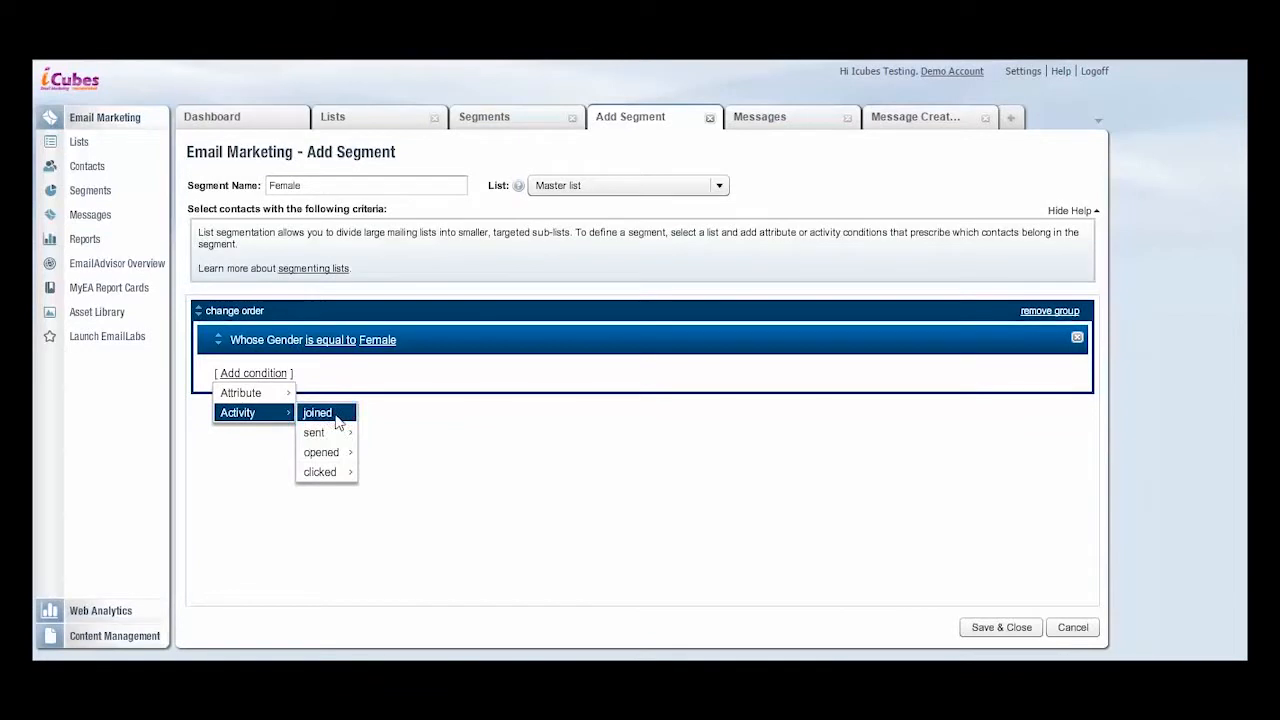
{"action": "mouse_move", "coordinate": [347, 453]}
{"action": "left_click", "coordinate": [334, 416]}
{"action": "left_click", "coordinate": [400, 377]}
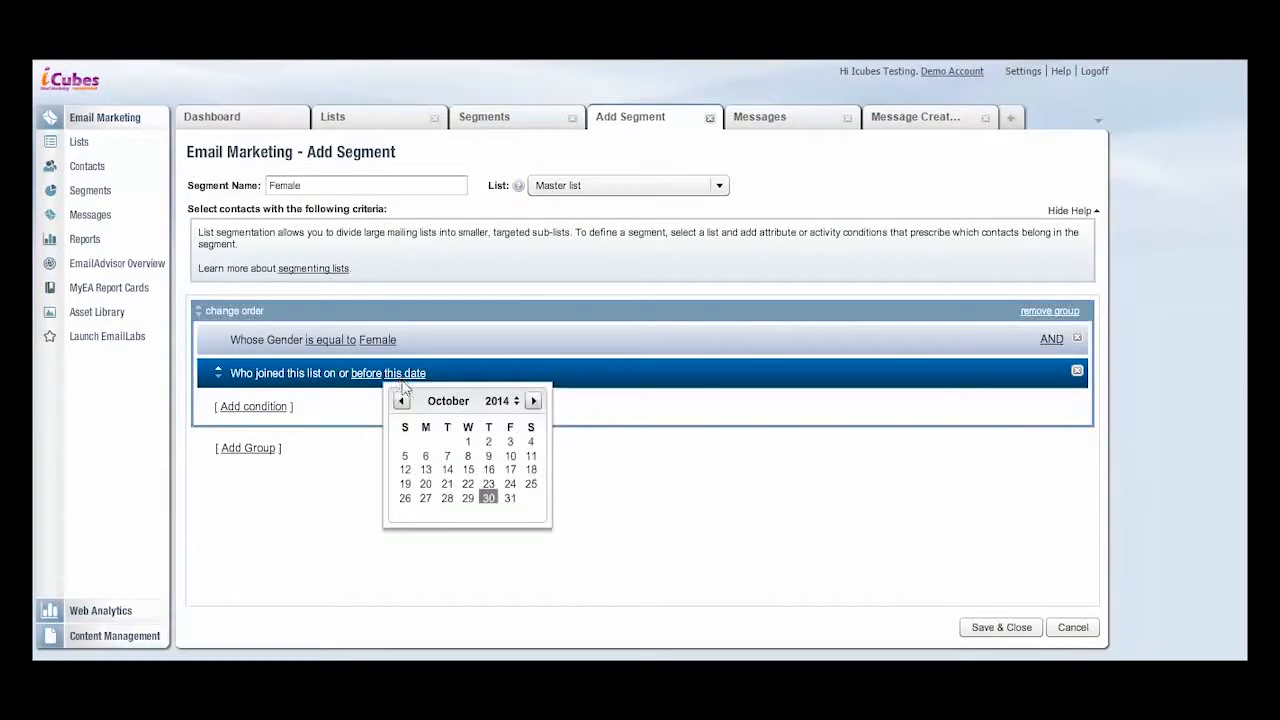
{"action": "left_click", "coordinate": [450, 472]}
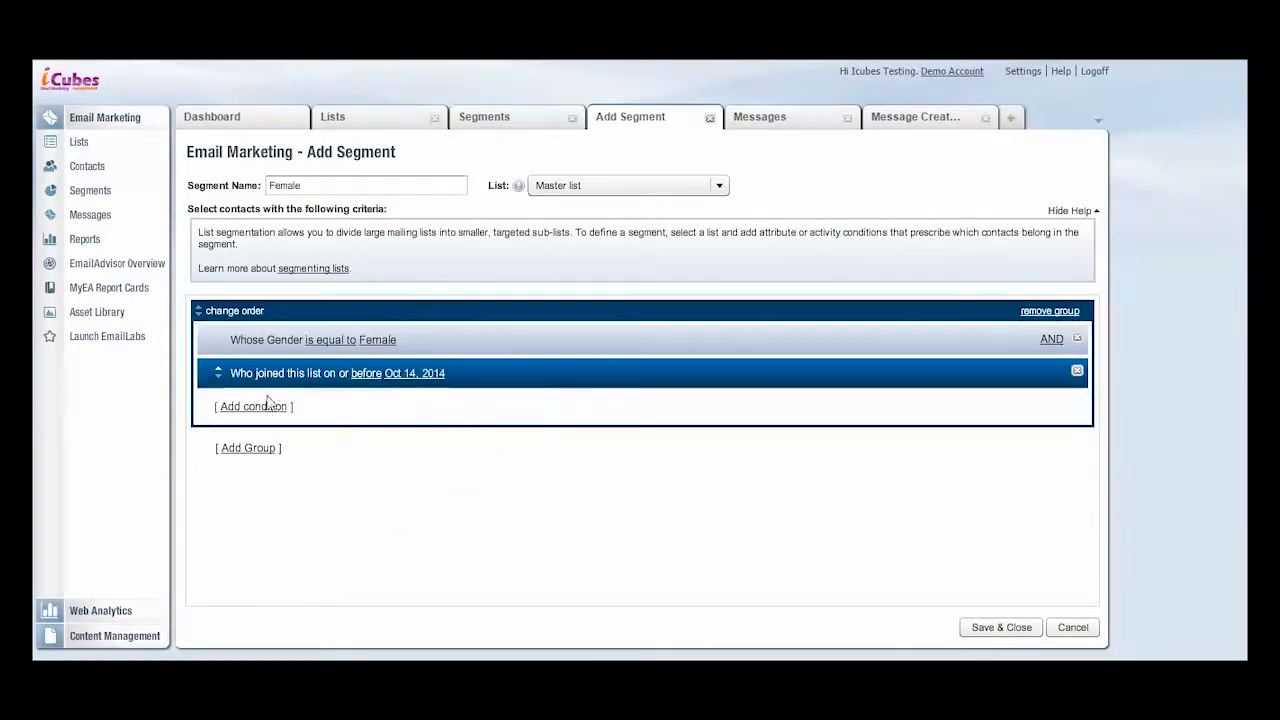
- Add a clicked activity condition of the type "this link from these messages"
{"action": "left_click", "coordinate": [280, 406]}
{"action": "mouse_move", "coordinate": [292, 447]}
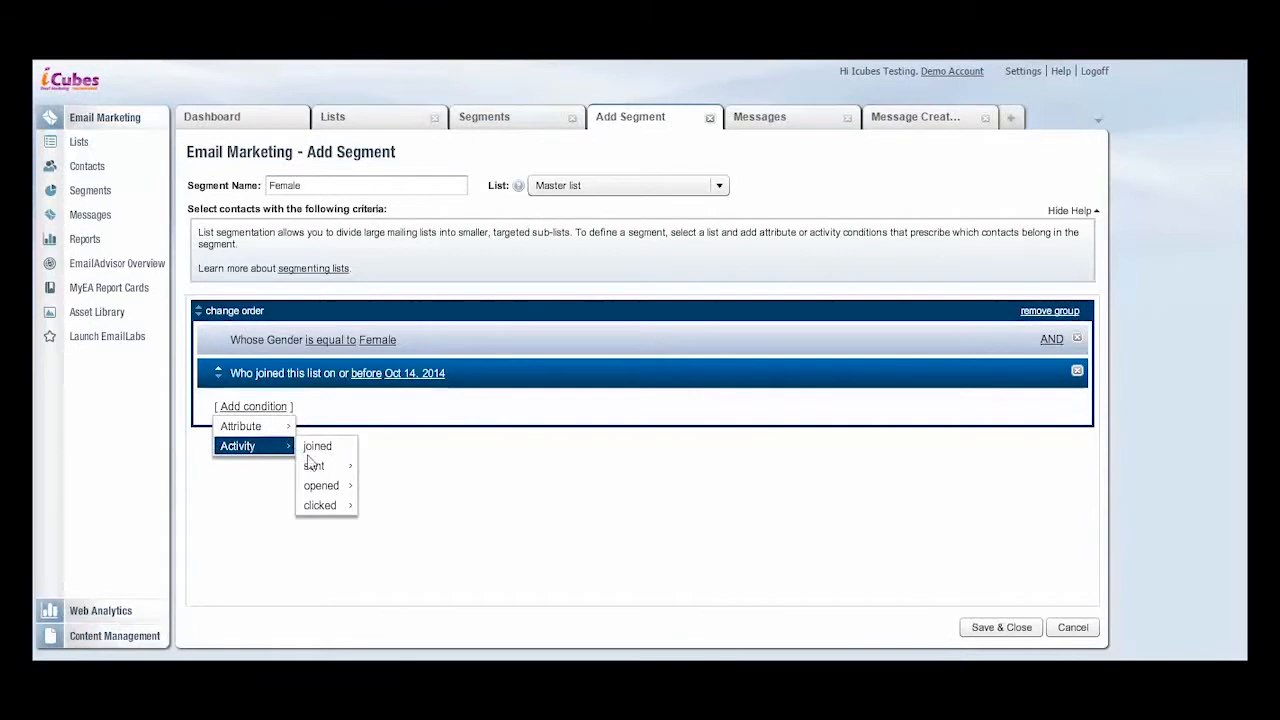
{"action": "mouse_move", "coordinate": [335, 507]}
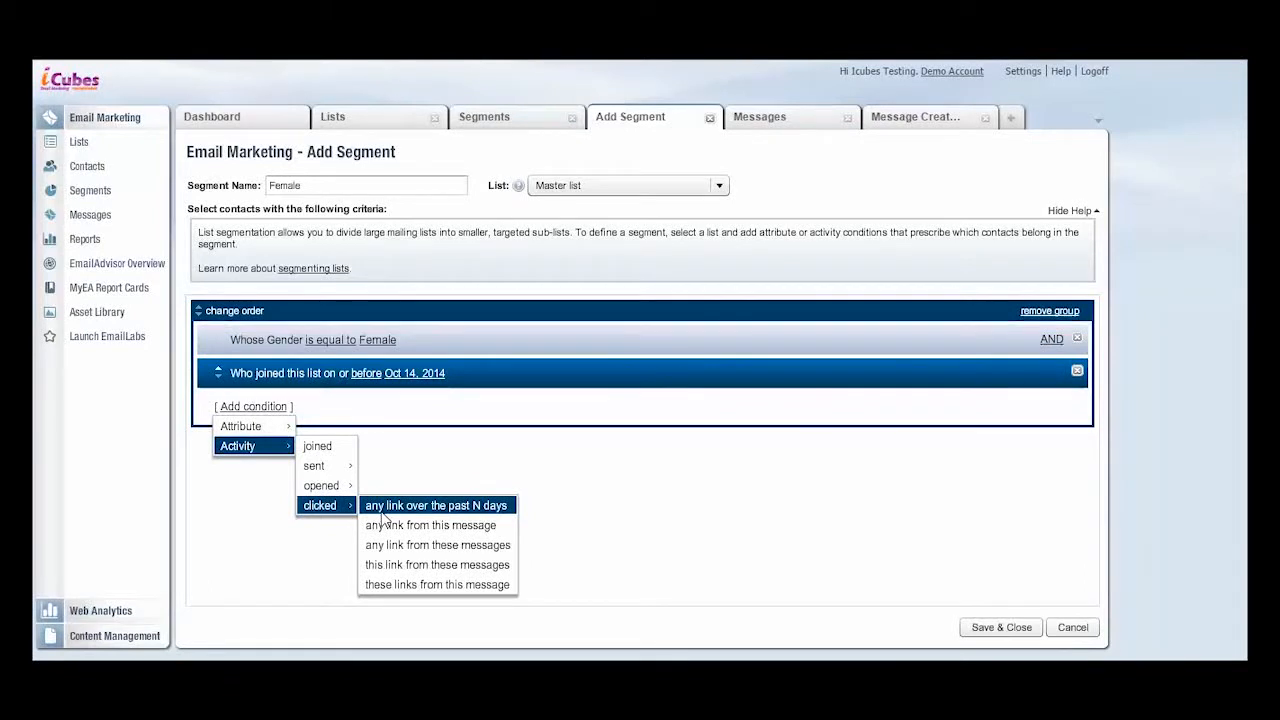
{"action": "left_click", "coordinate": [407, 565]}
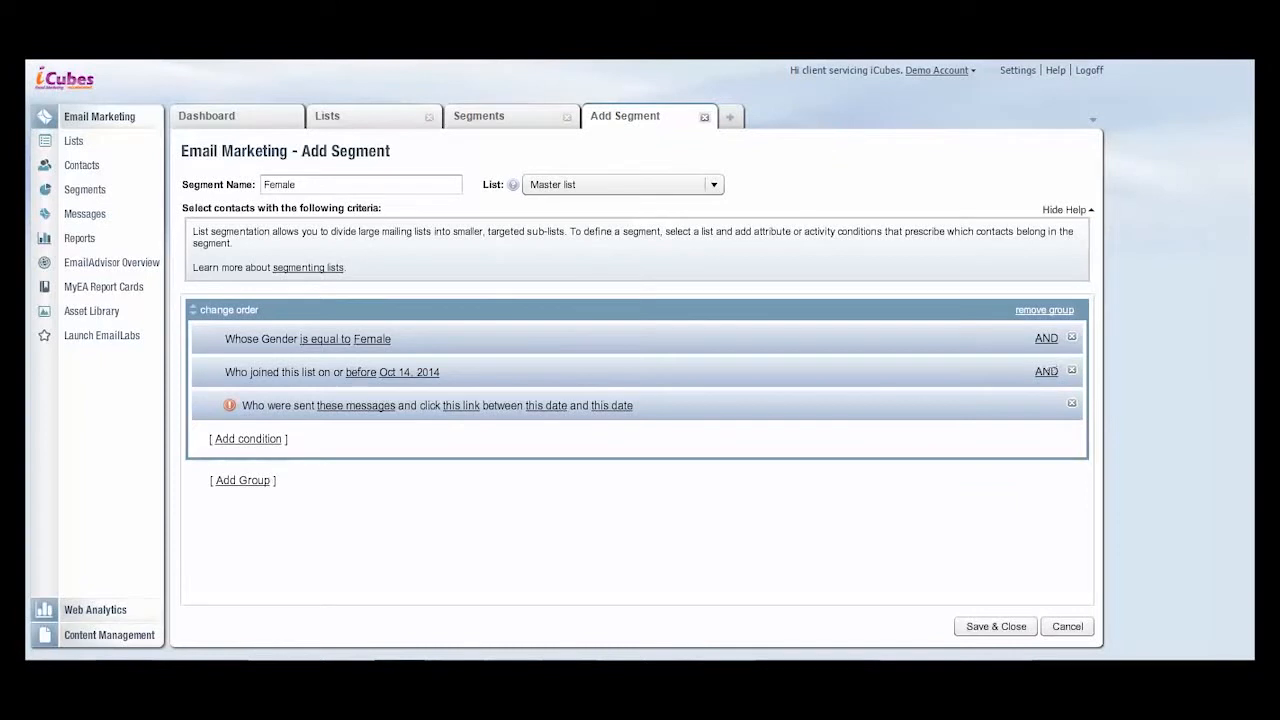
- Look at the AND/OR choices between the first group's conditions and keep AND after the joined-date condition
{"action": "left_click", "coordinate": [1046, 338]}
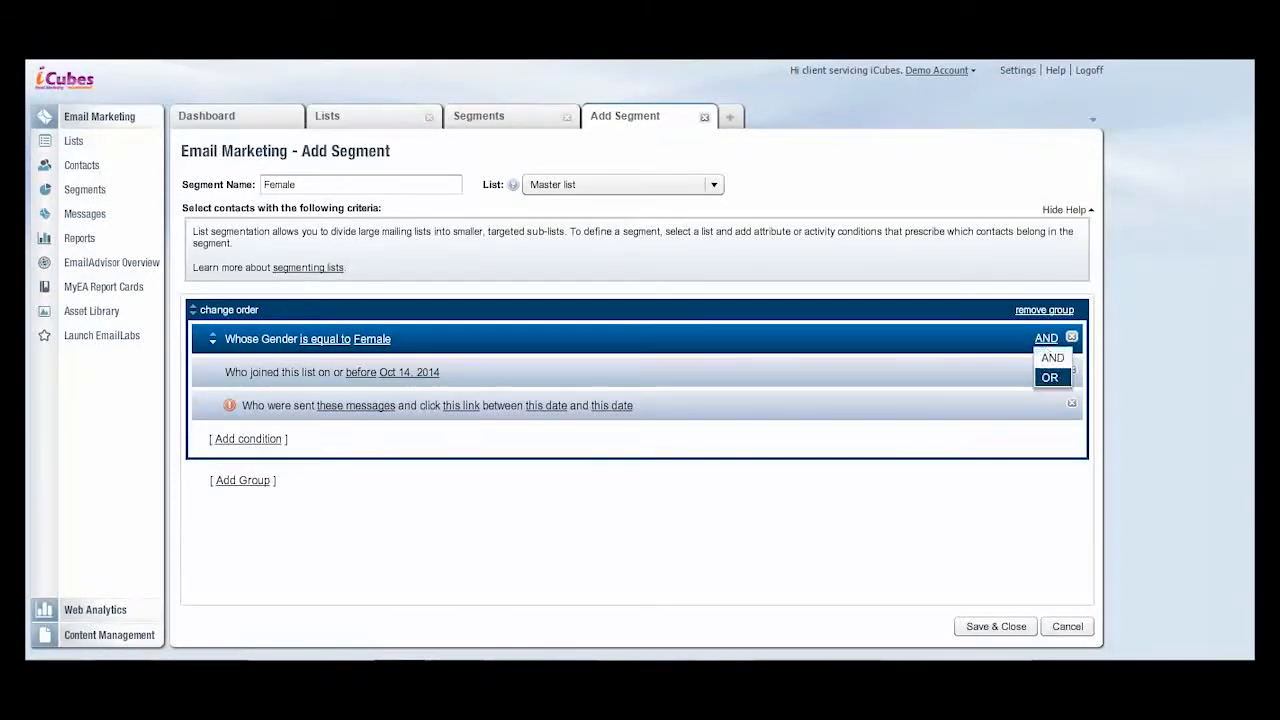
{"action": "left_click", "coordinate": [1046, 371]}
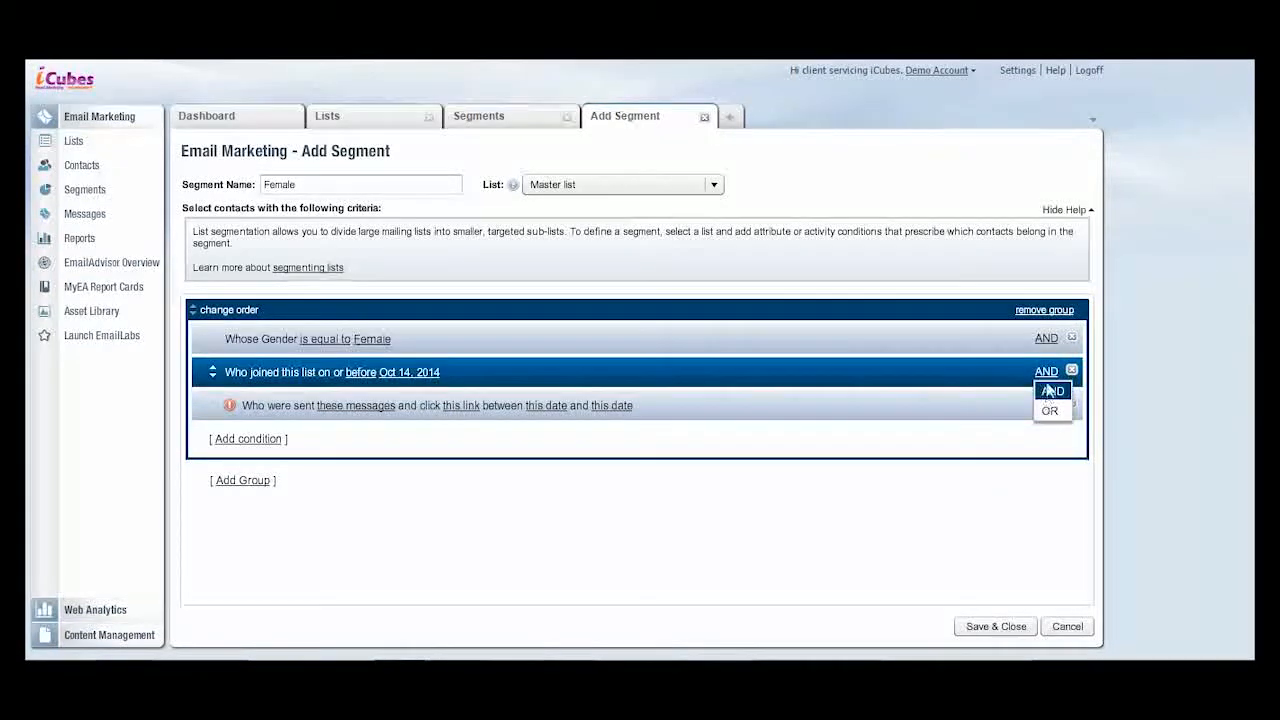
{"action": "left_click", "coordinate": [1050, 391]}
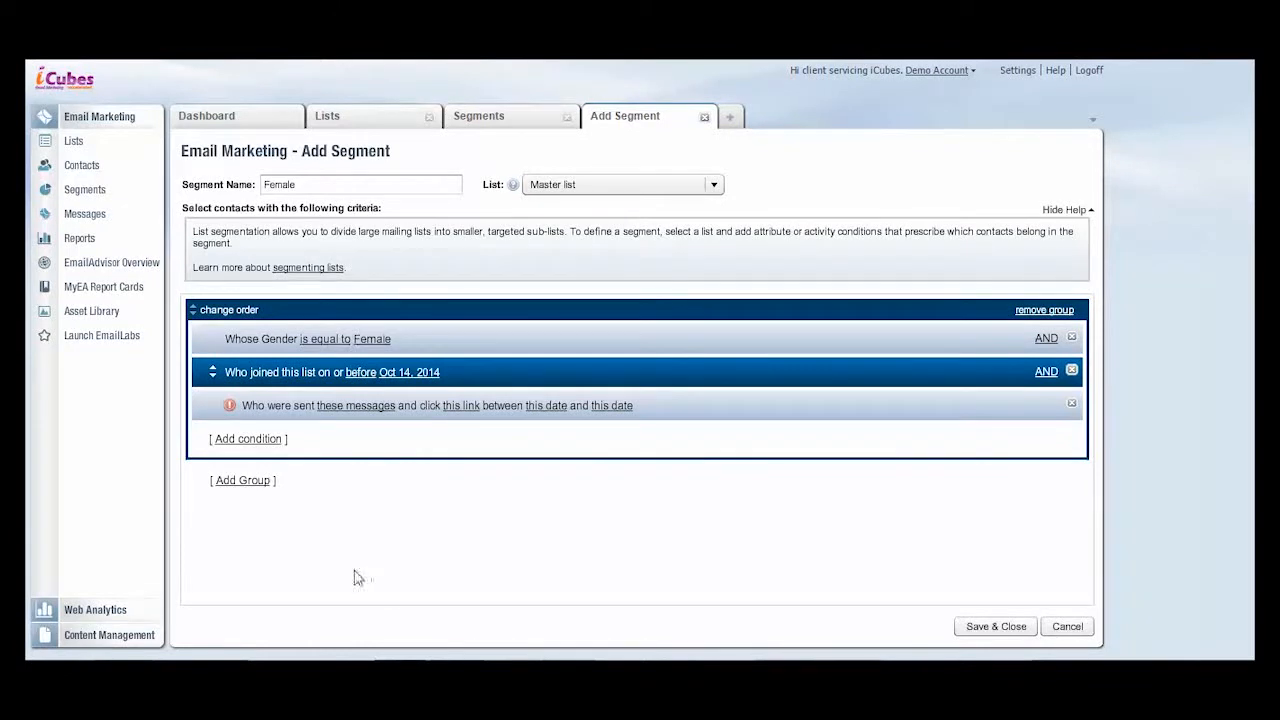
- Add a second condition group for contacts who joined the list on or before Oct 31, 2014
{"action": "left_click", "coordinate": [243, 481]}
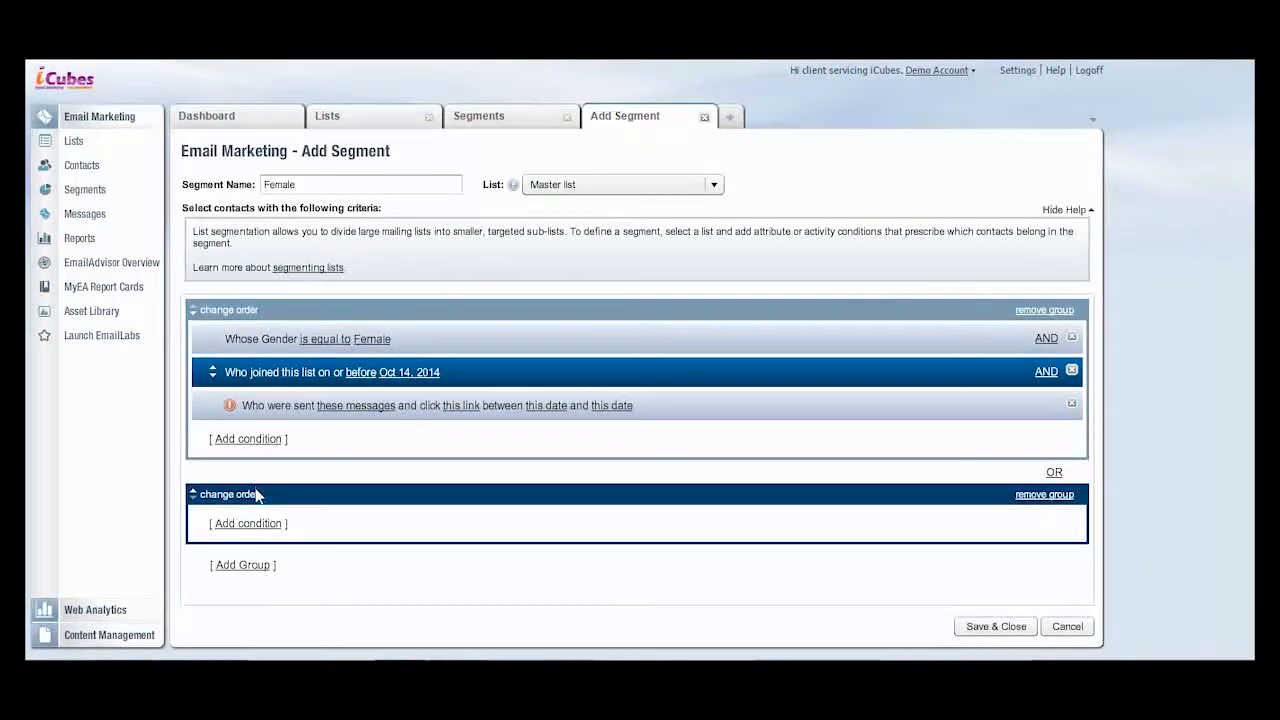
{"action": "left_click", "coordinate": [256, 530]}
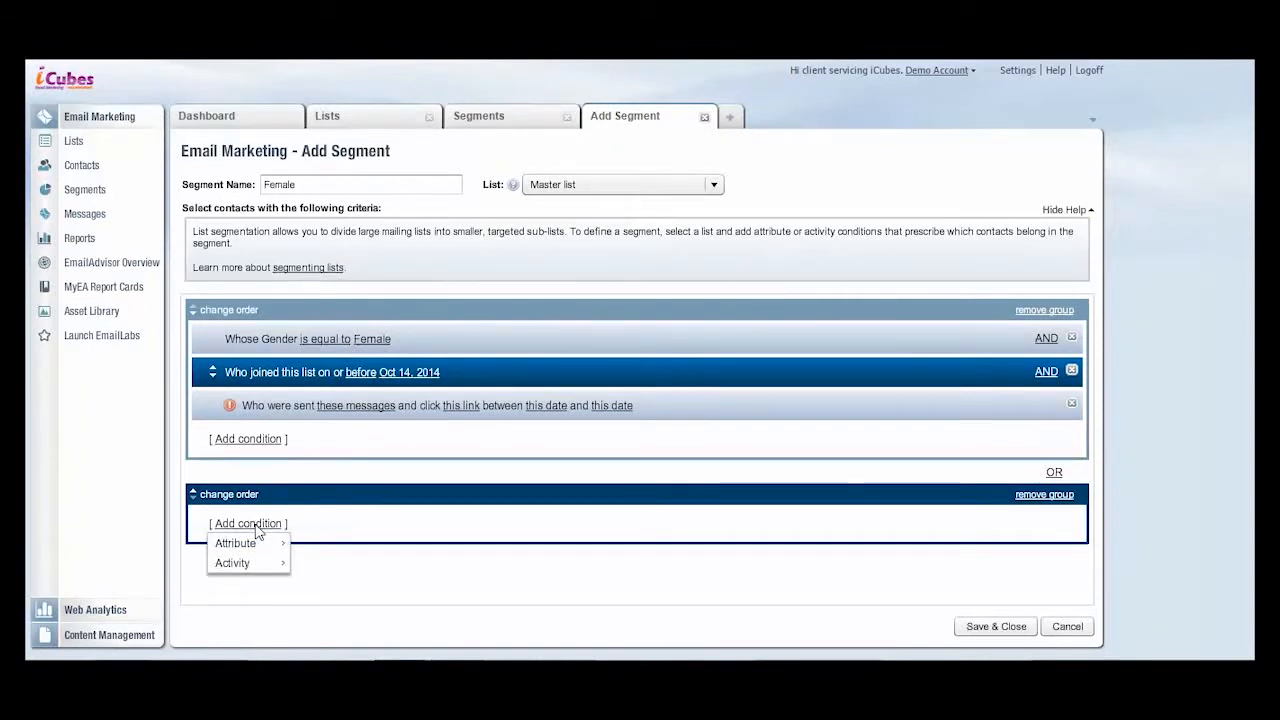
{"action": "mouse_move", "coordinate": [257, 563]}
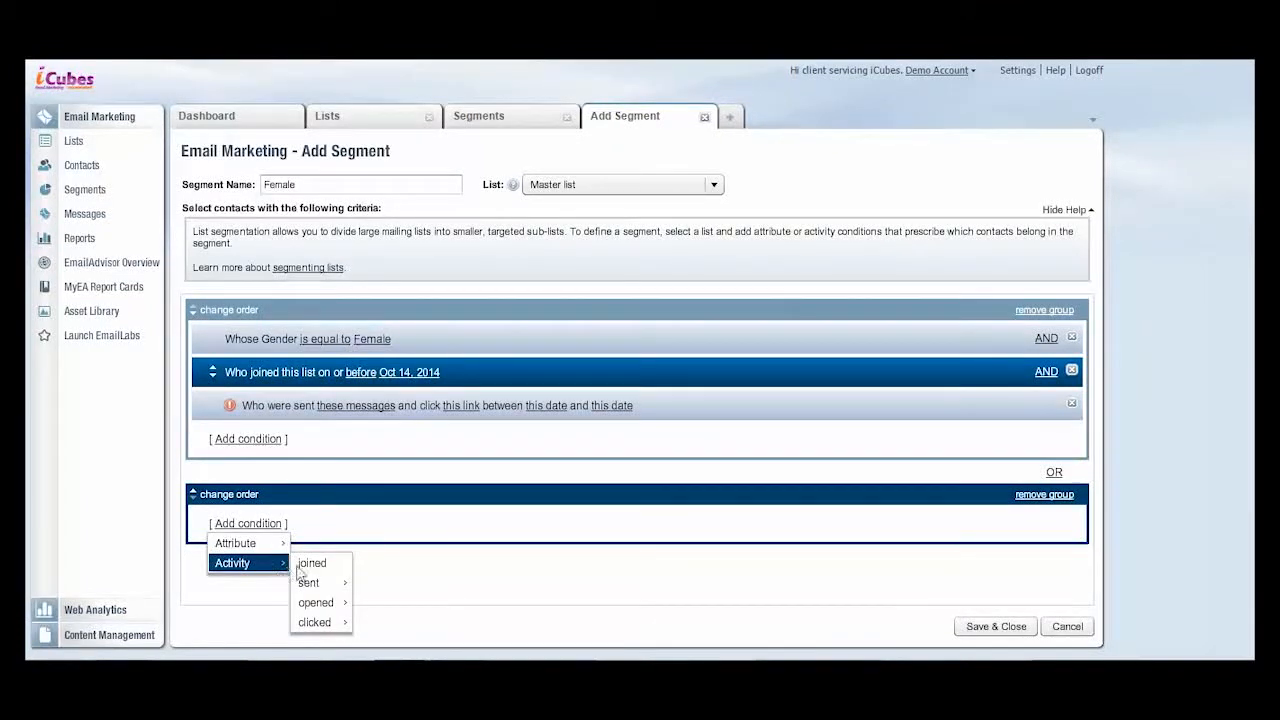
{"action": "left_click", "coordinate": [308, 563]}
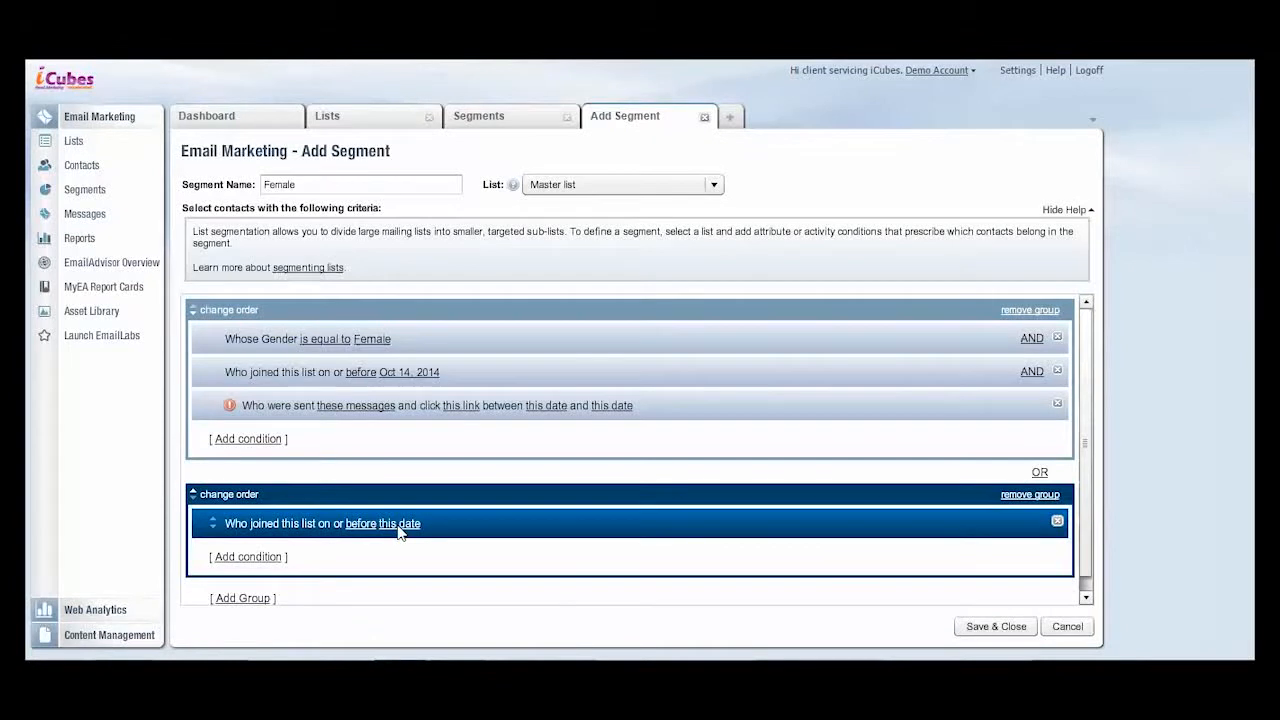
{"action": "left_click", "coordinate": [399, 524]}
{"action": "left_click", "coordinate": [504, 485]}
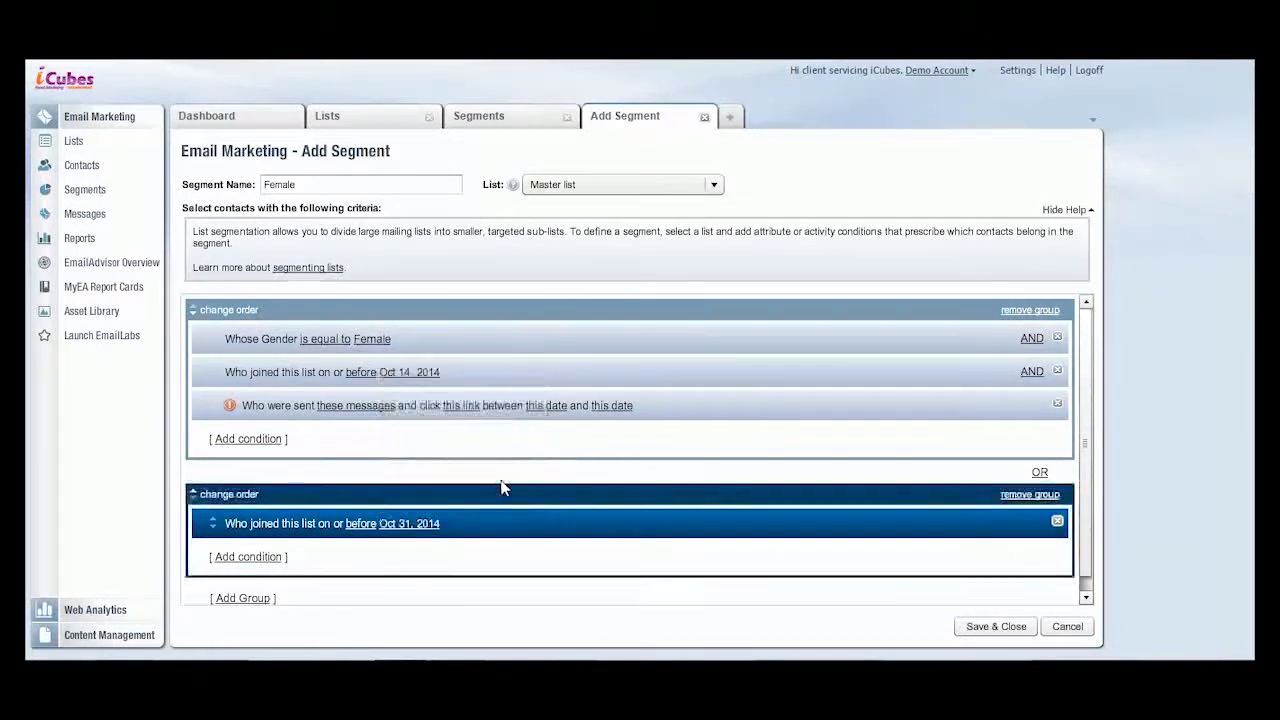
- Add a "these links from this message" clicked condition to the second group and choose the message Test Mailer-Diwali
{"action": "left_click", "coordinate": [253, 566]}
{"action": "mouse_move", "coordinate": [251, 595]}
{"action": "mouse_move", "coordinate": [323, 598]}
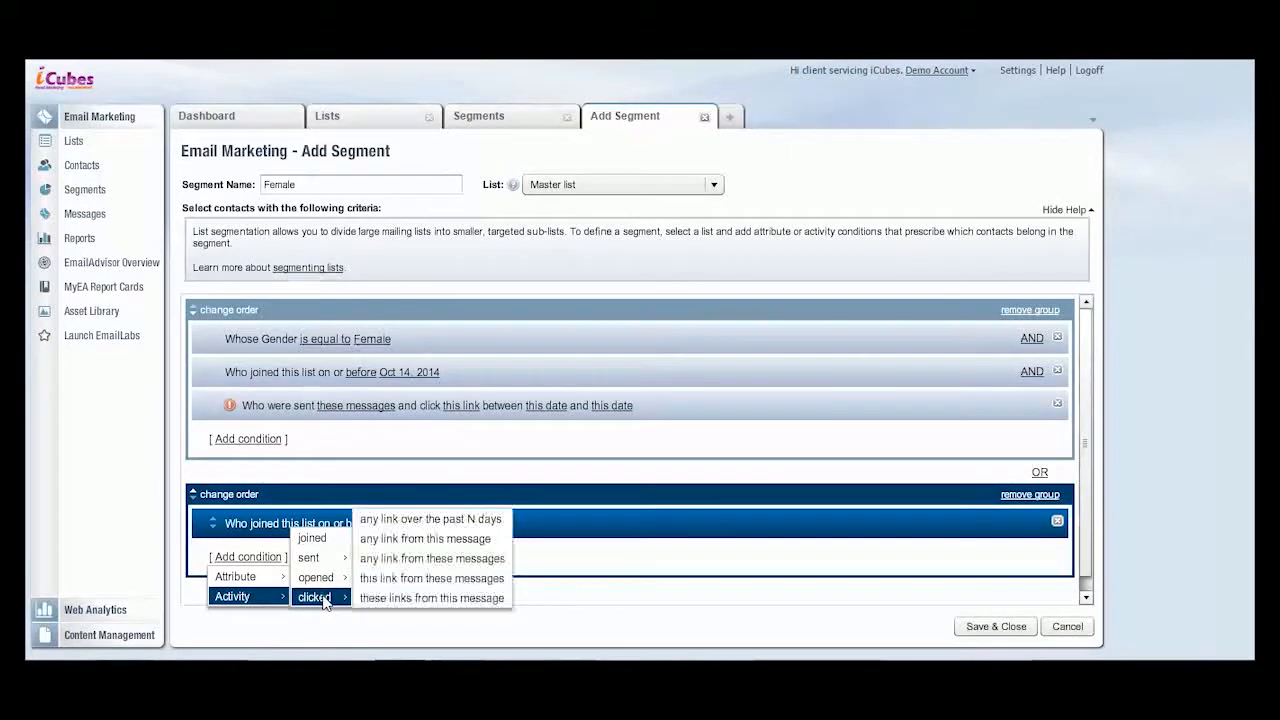
{"action": "left_click", "coordinate": [385, 598]}
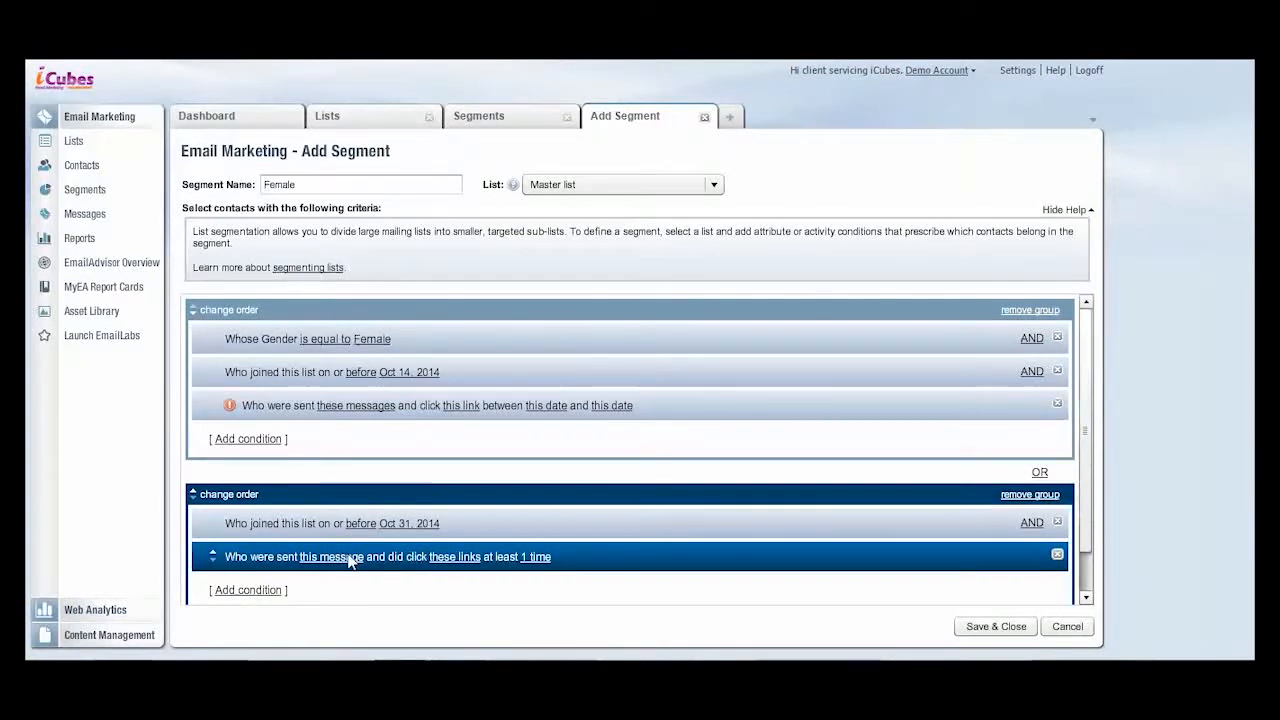
{"action": "left_click", "coordinate": [350, 557]}
{"action": "left_click", "coordinate": [400, 290]}
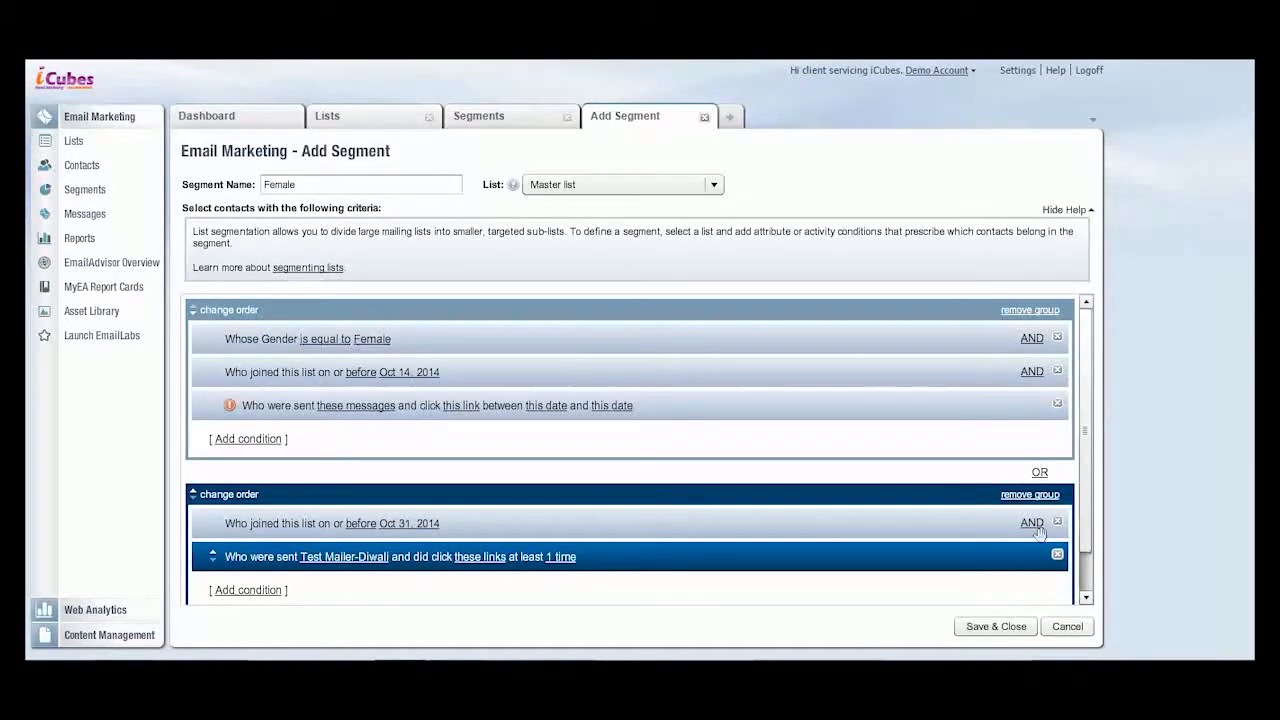
- Switch the operator between the two condition groups to AND, and set it back to OR
{"action": "left_click", "coordinate": [1040, 473]}
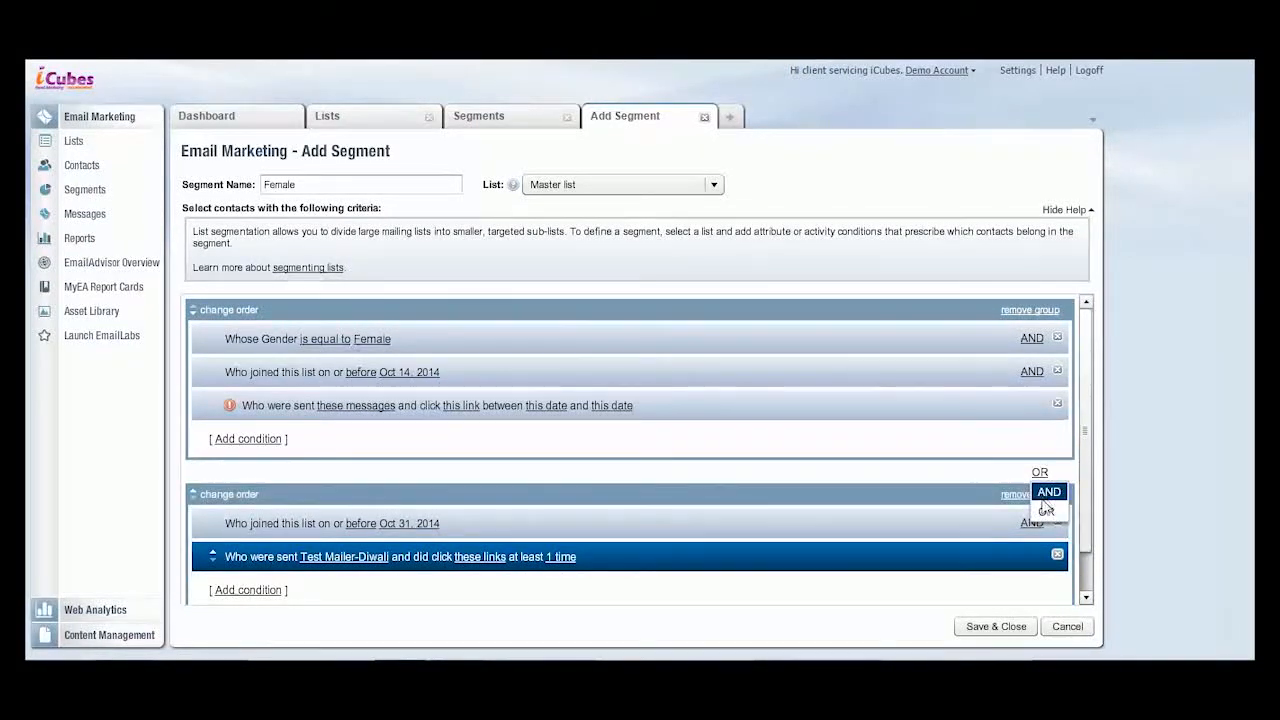
{"action": "left_click", "coordinate": [1047, 493]}
{"action": "left_click", "coordinate": [1040, 474]}
{"action": "left_click", "coordinate": [1040, 510]}
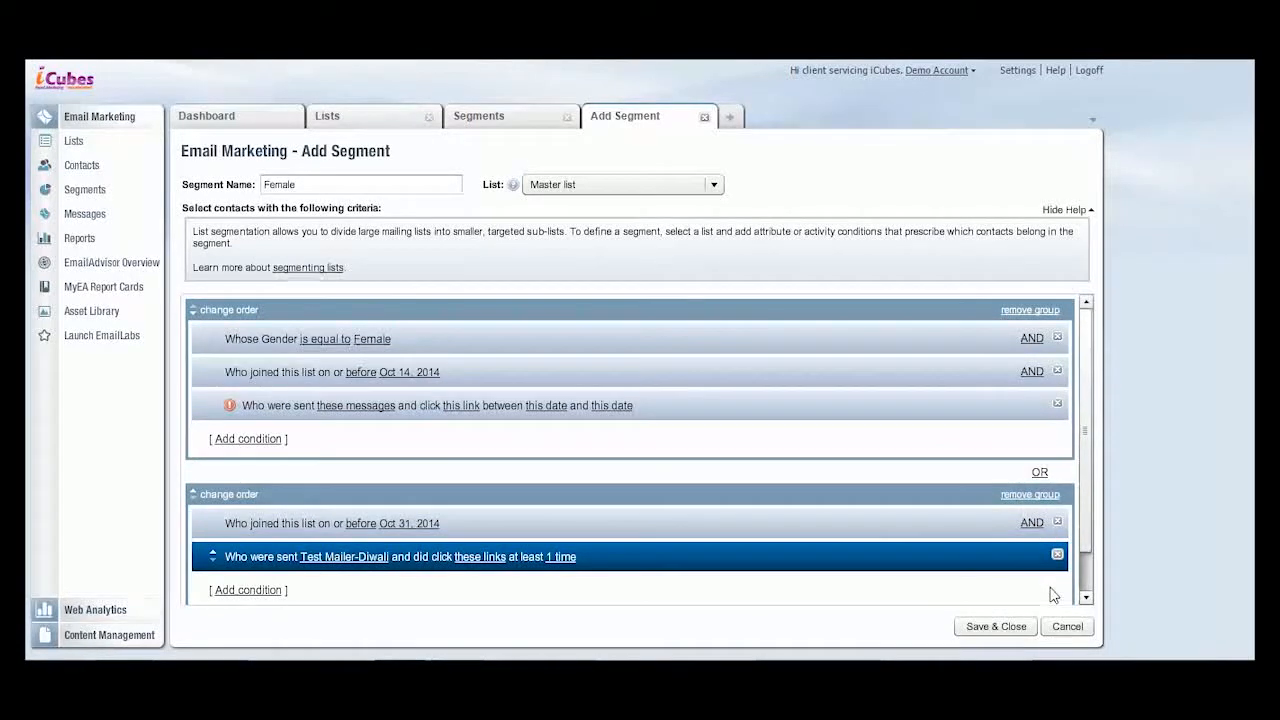
- Remove the second group and every condition except Gender is equal to Female
{"action": "left_click", "coordinate": [1058, 556]}
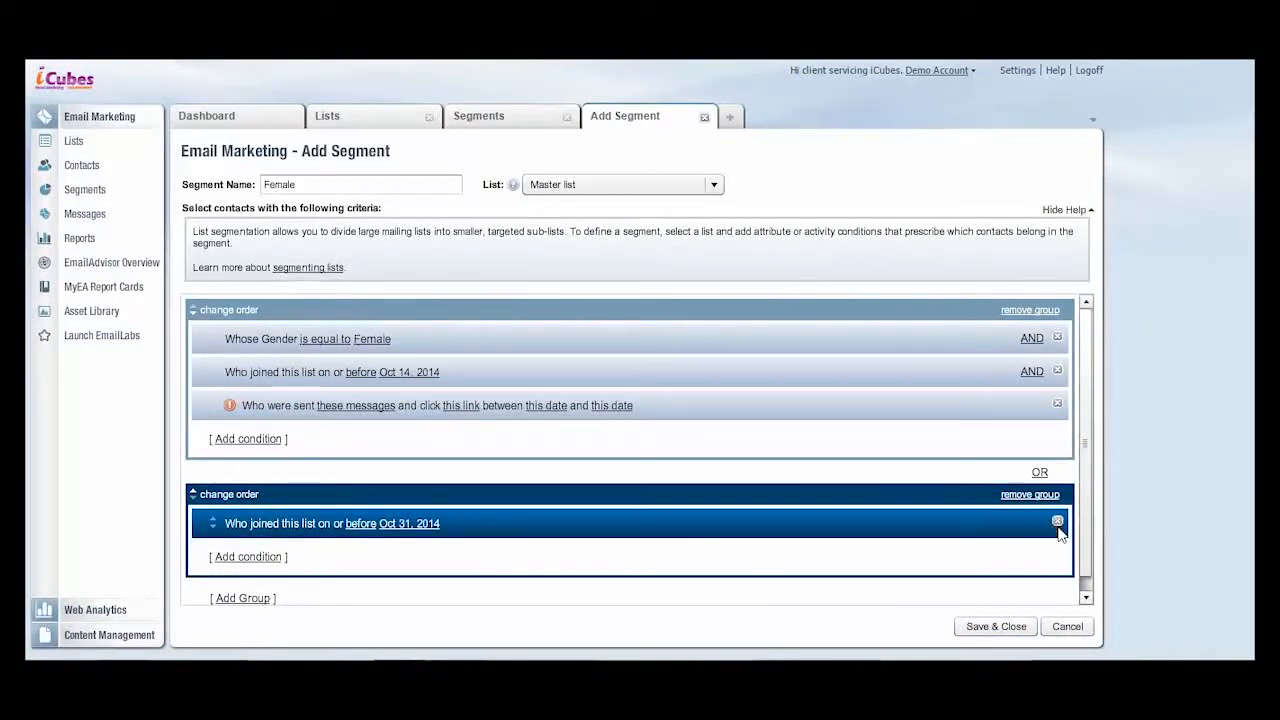
{"action": "left_click", "coordinate": [1057, 524]}
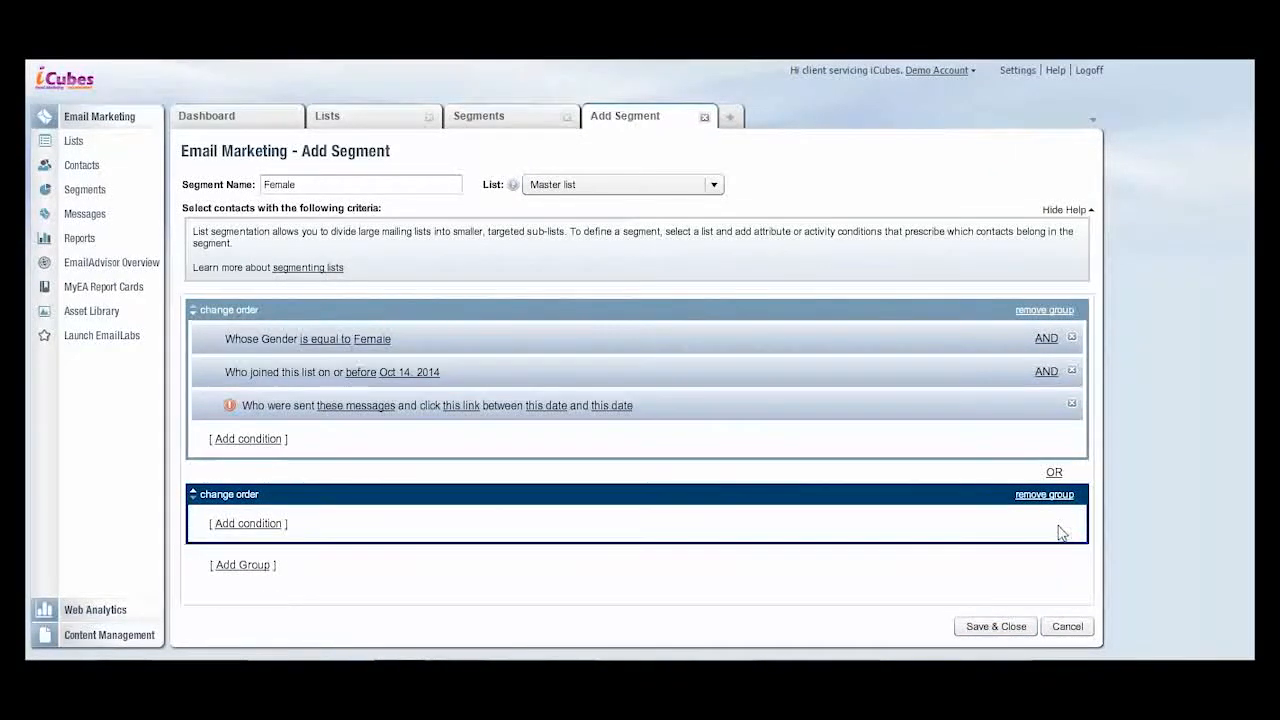
{"action": "left_click", "coordinate": [1071, 404]}
{"action": "left_click", "coordinate": [1072, 372]}
{"action": "left_click", "coordinate": [1056, 428]}
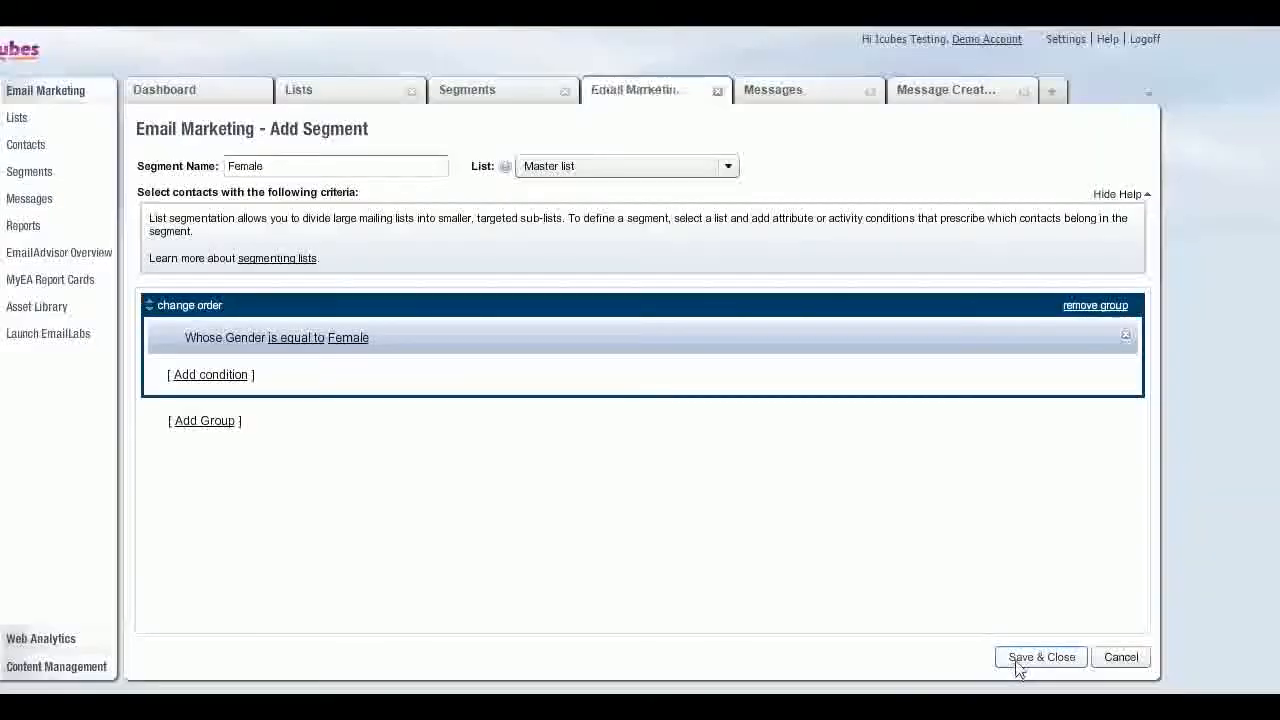
- Save the Female segment and generate it
{"action": "left_click", "coordinate": [998, 628]}
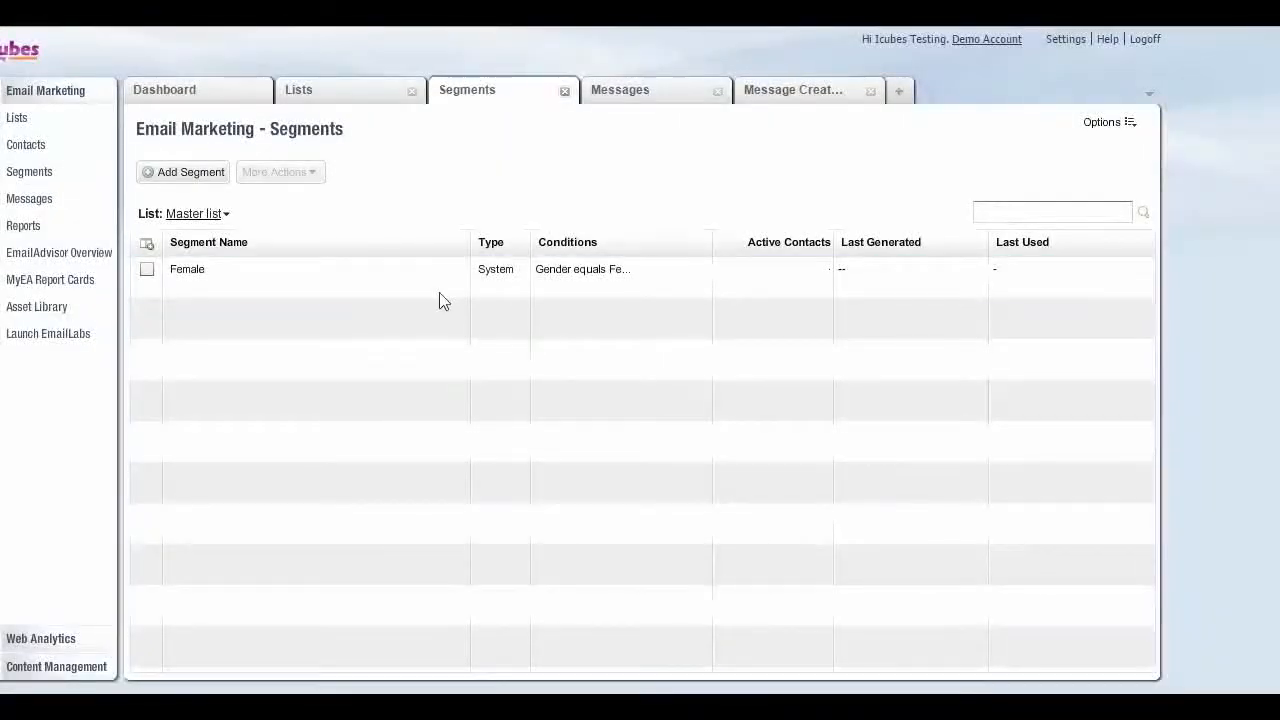
{"action": "mouse_move", "coordinate": [361, 290]}
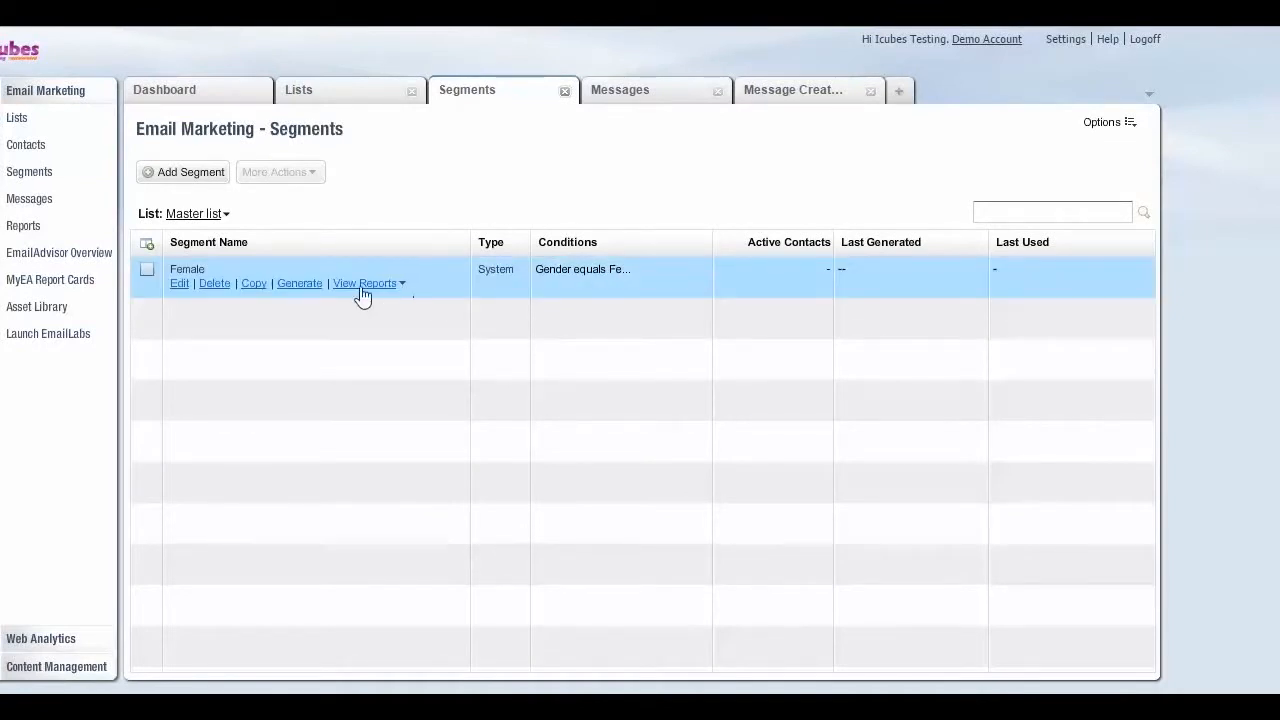
{"action": "left_click", "coordinate": [300, 285]}
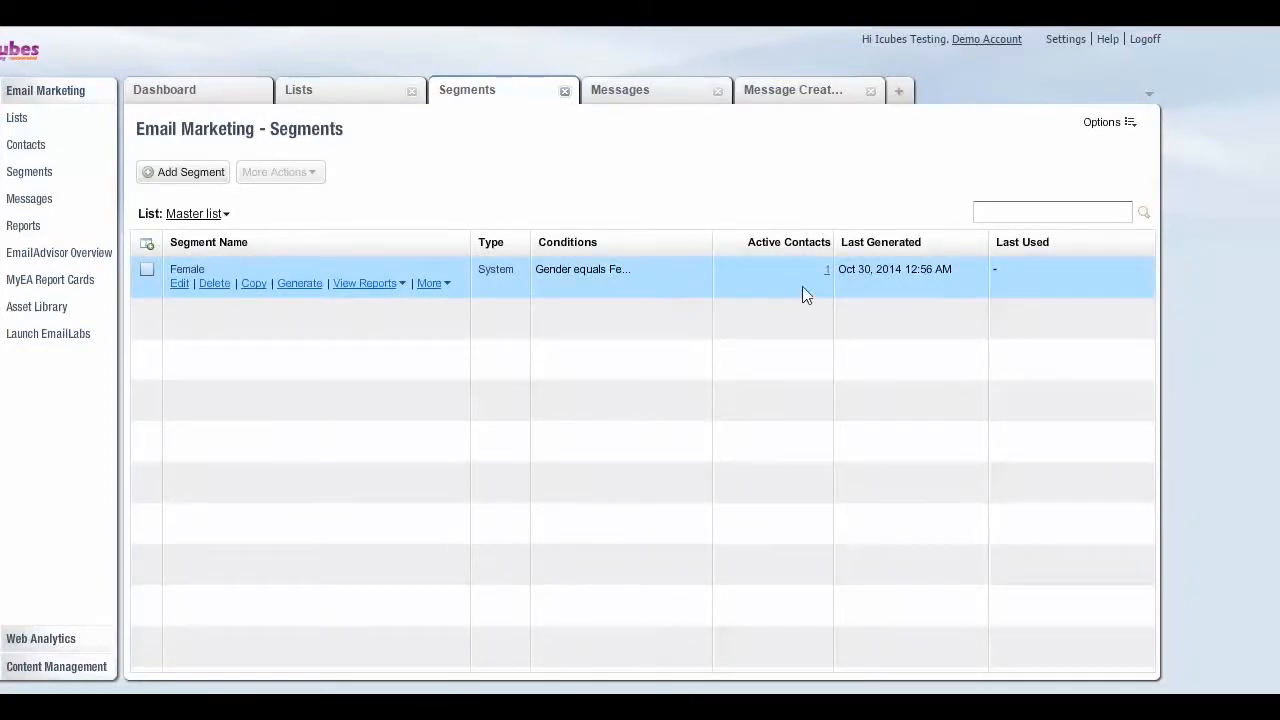
- Switch the segments view to the UK list
{"action": "left_click", "coordinate": [218, 214]}
{"action": "left_click", "coordinate": [218, 280]}
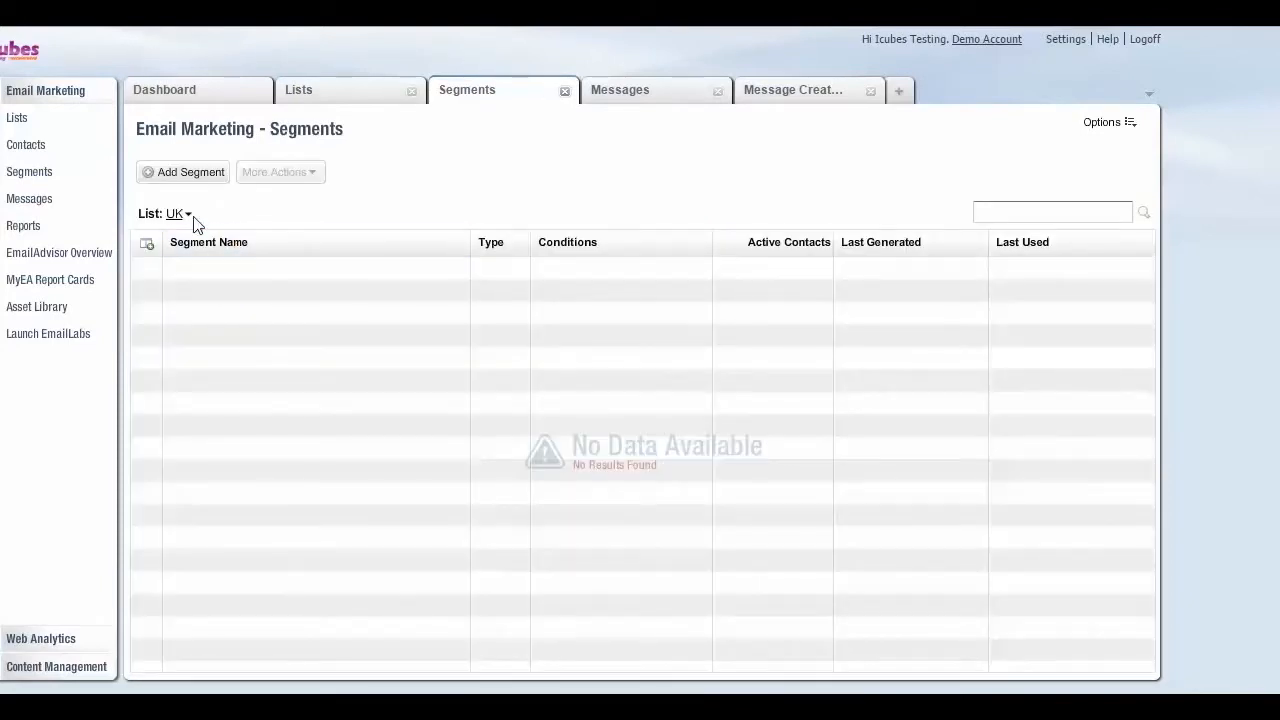
{"action": "left_click", "coordinate": [192, 216]}
{"action": "left_click", "coordinate": [207, 261]}
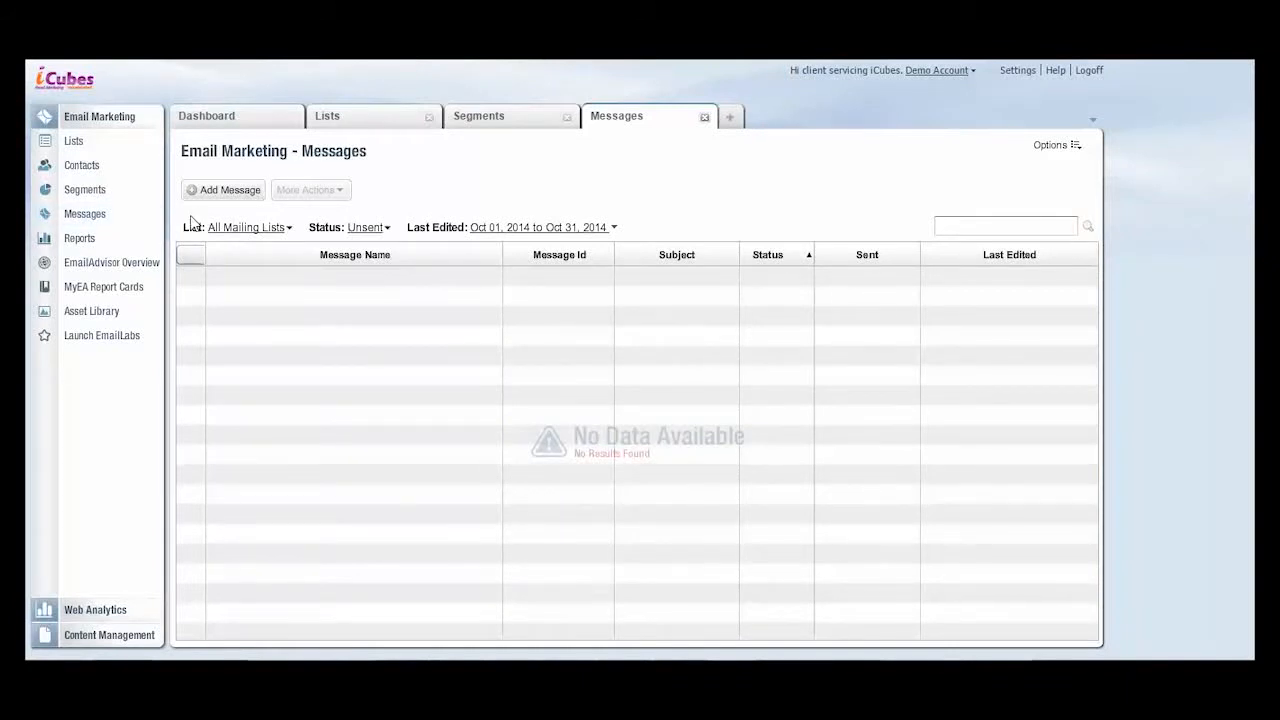
- Add a new email message named Test Mailer
{"action": "left_click", "coordinate": [238, 193]}
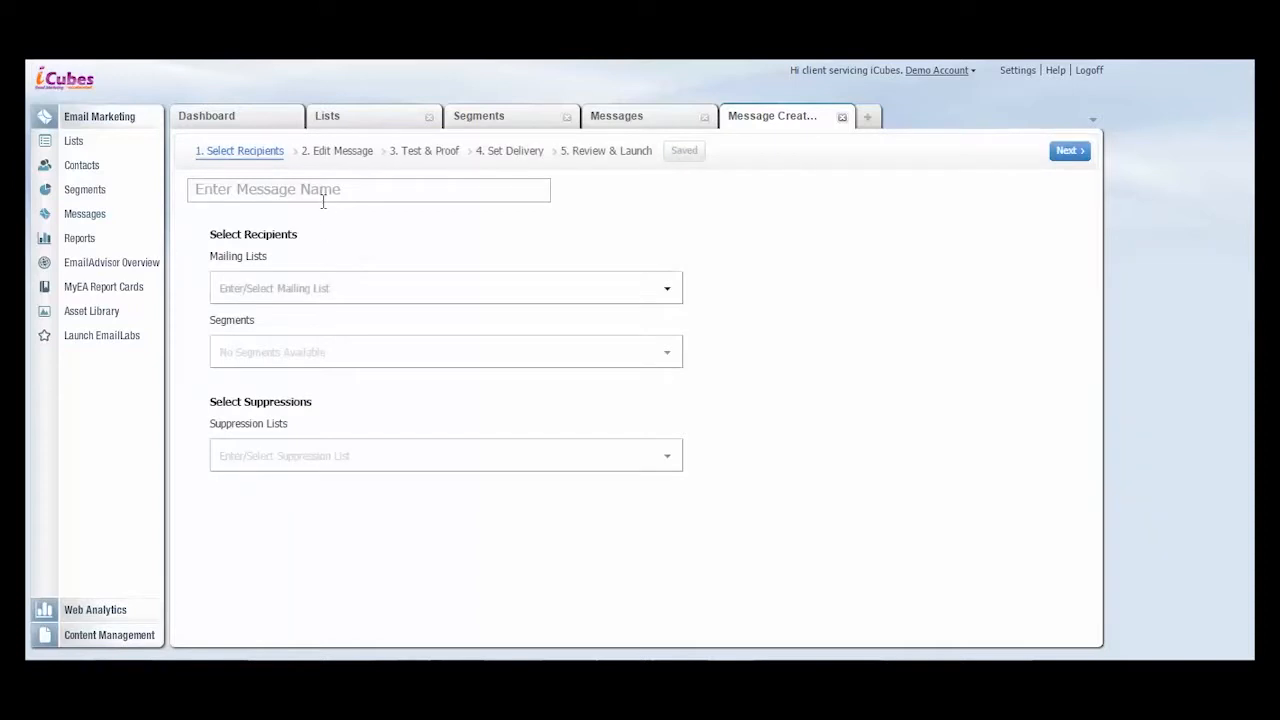
{"action": "left_click", "coordinate": [324, 199]}
{"action": "type", "text": "Test Mailer"}
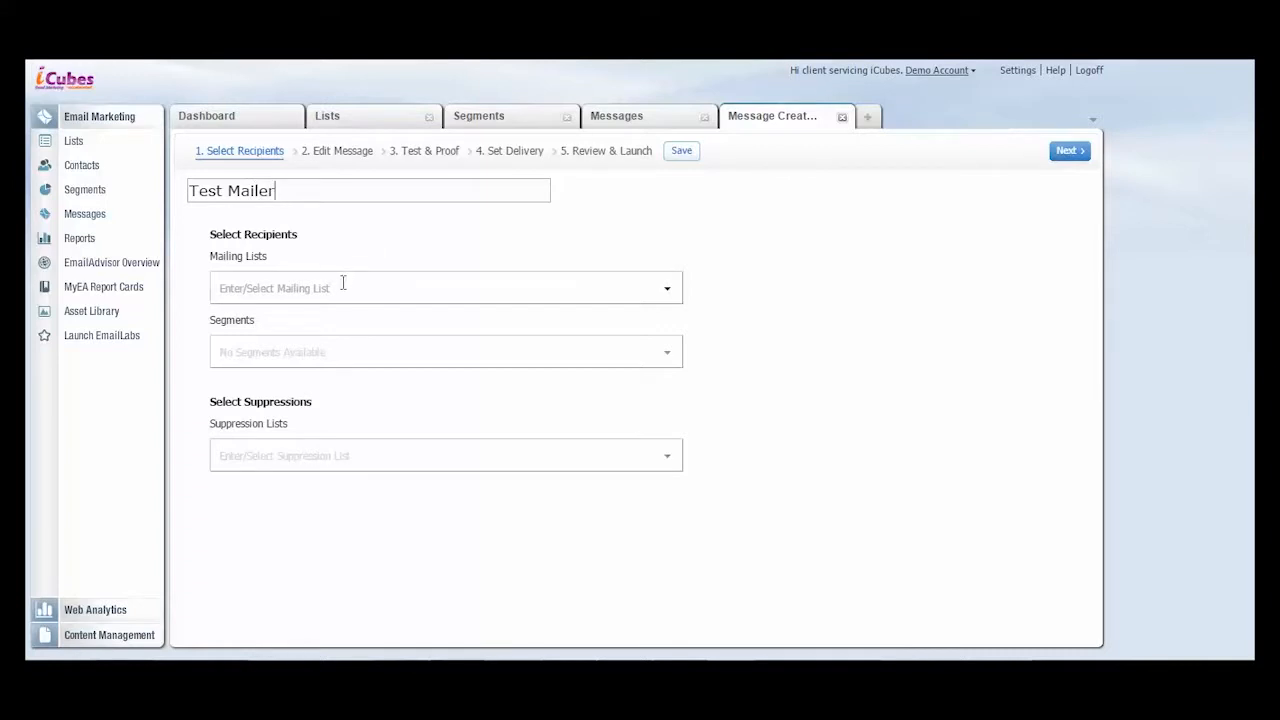
- Address the message to the Master list, limited to its Female segment
{"action": "left_click", "coordinate": [668, 294]}
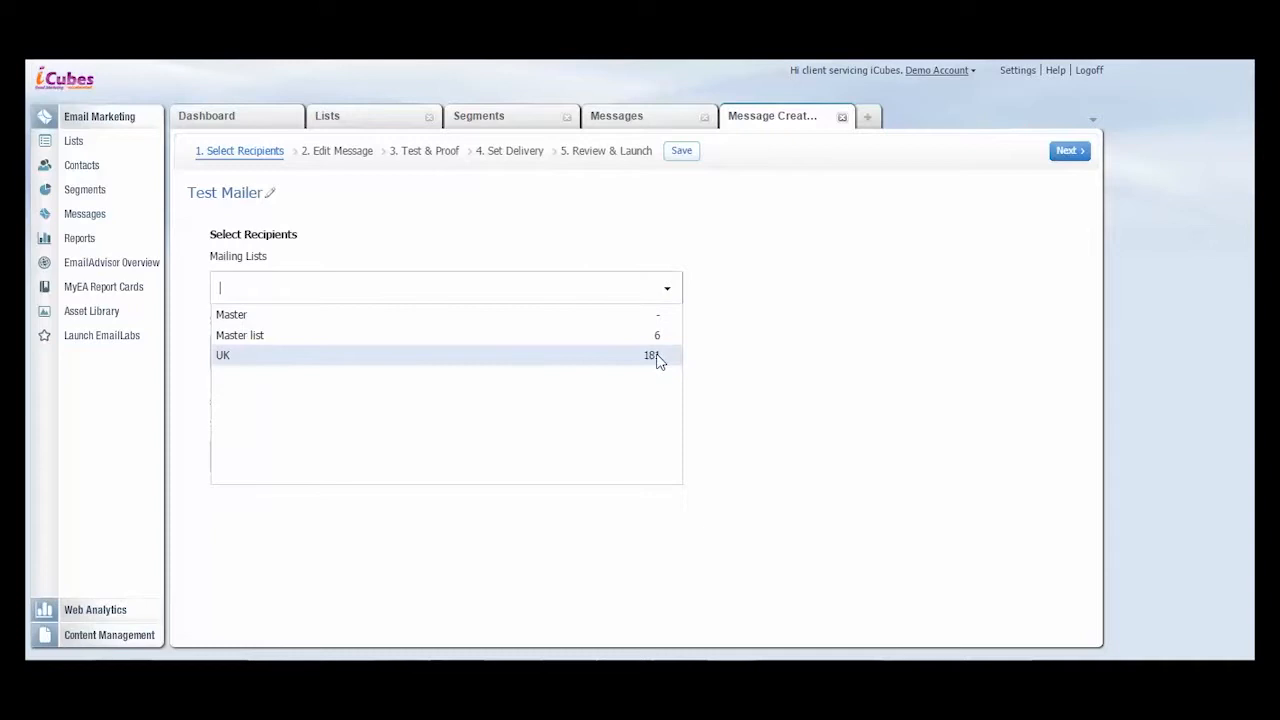
{"action": "left_click", "coordinate": [659, 340]}
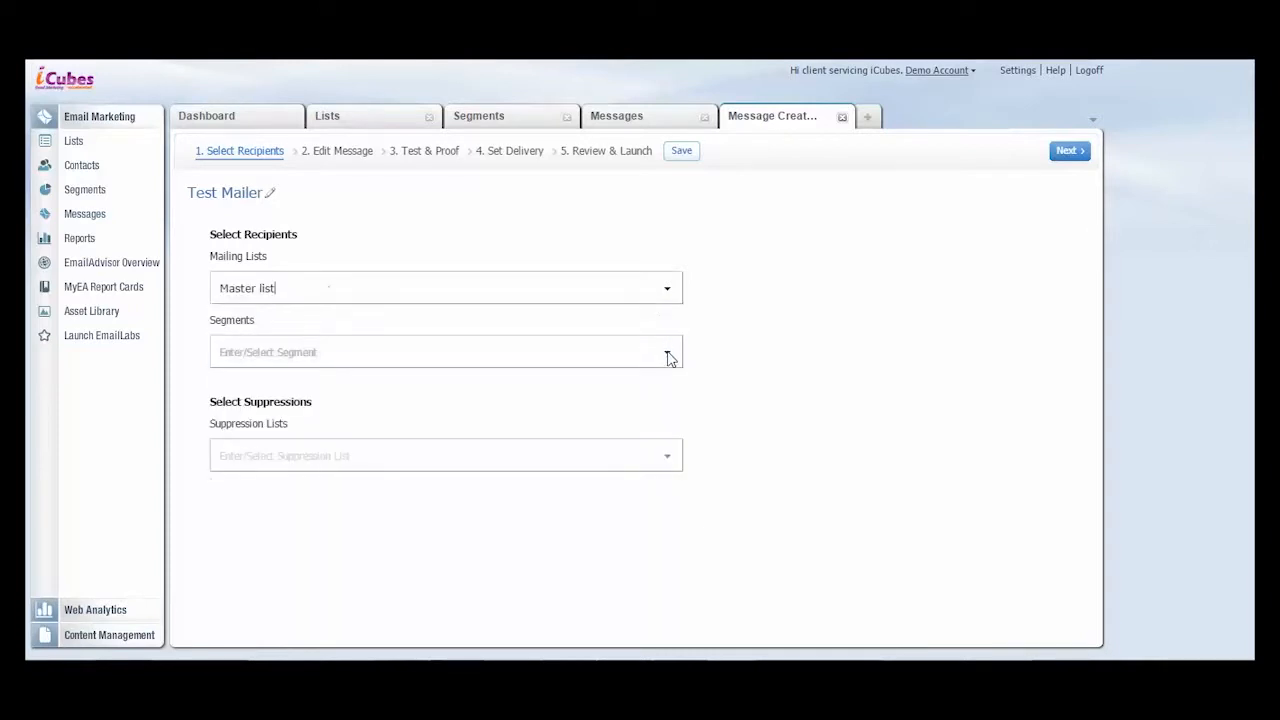
{"action": "left_click", "coordinate": [668, 352]}
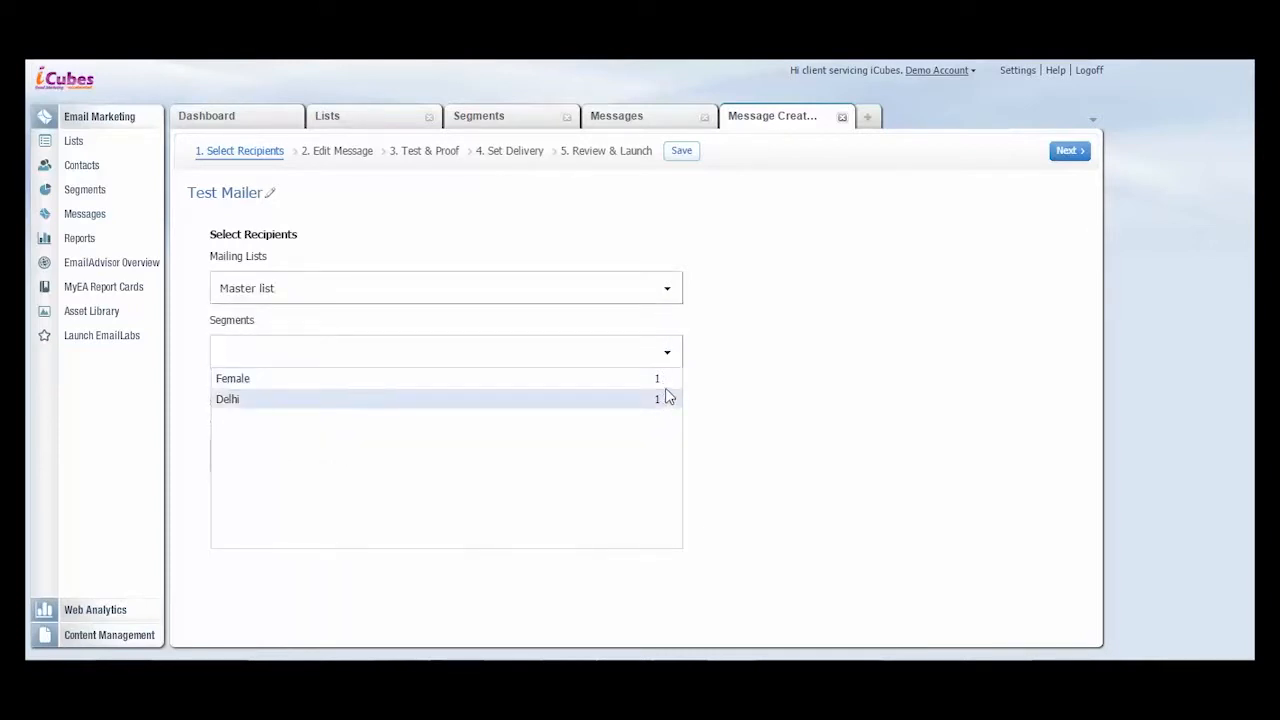
{"action": "left_click", "coordinate": [667, 381]}
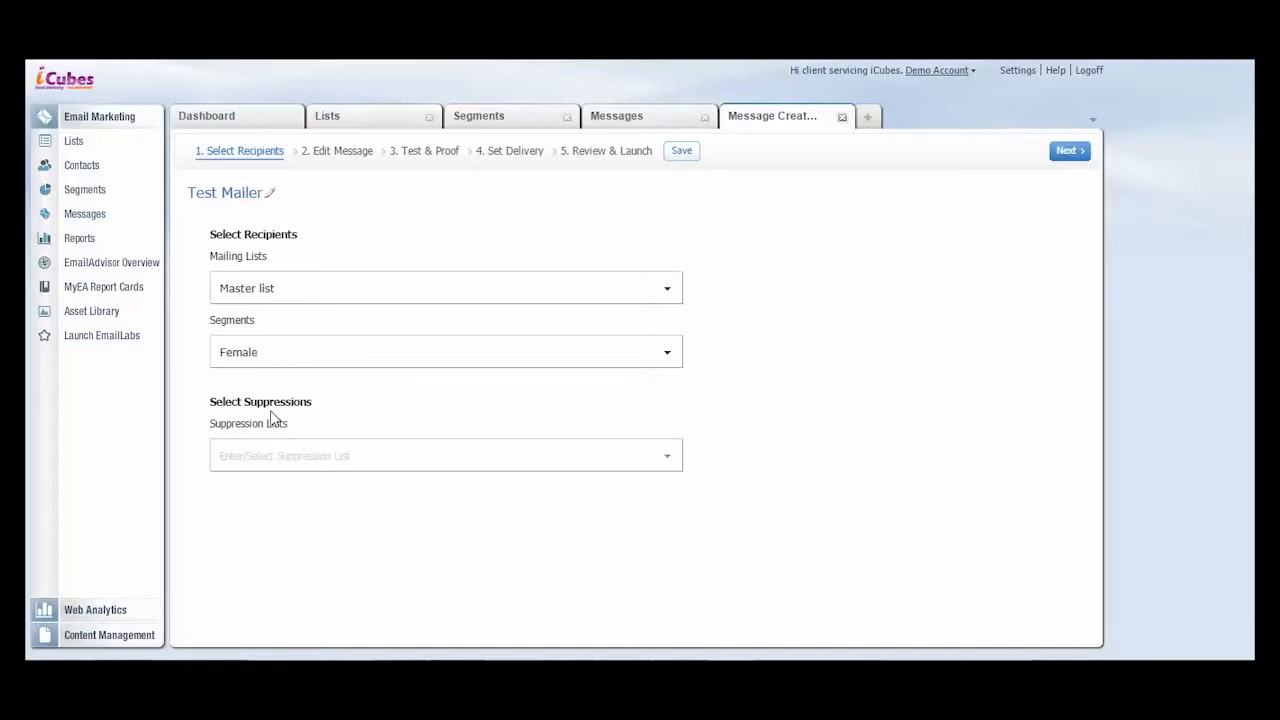
- Proceed to editing the message and set the subject to "Hi%%First Name%% , Flat 20 %" using the First Name personalization
{"action": "left_click", "coordinate": [333, 152]}
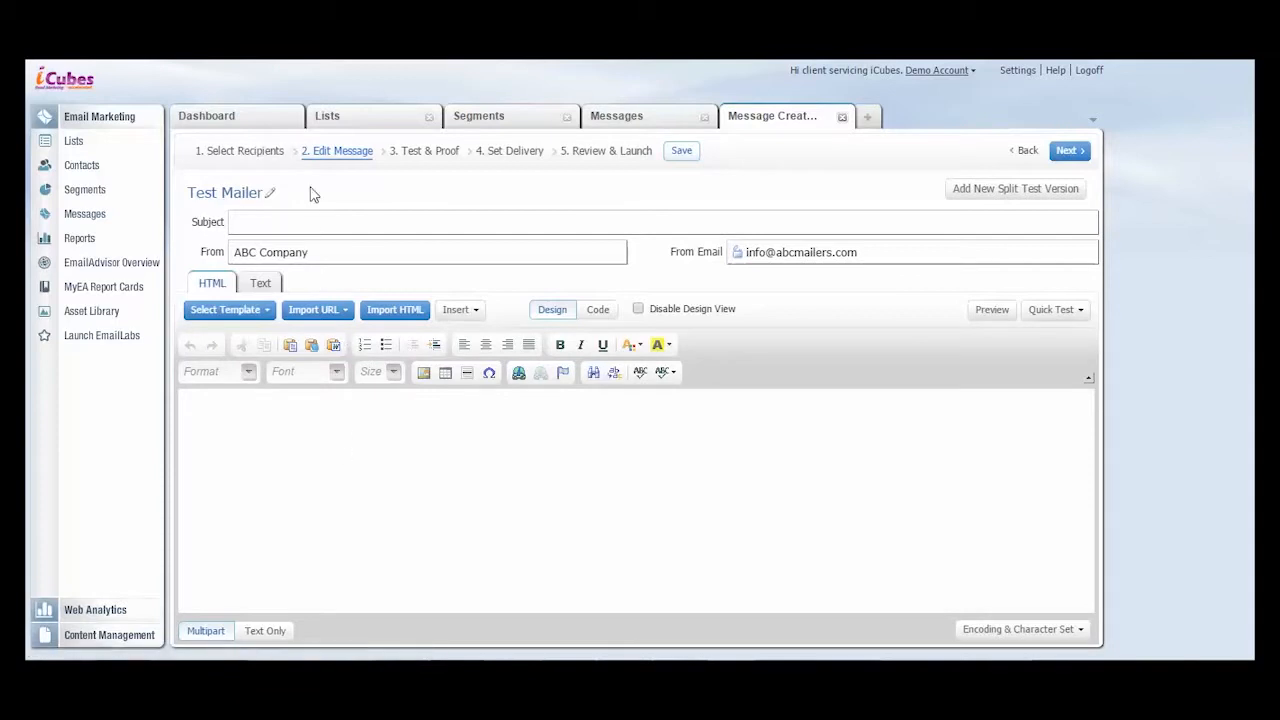
{"action": "left_click", "coordinate": [312, 223]}
{"action": "left_click", "coordinate": [1063, 223]}
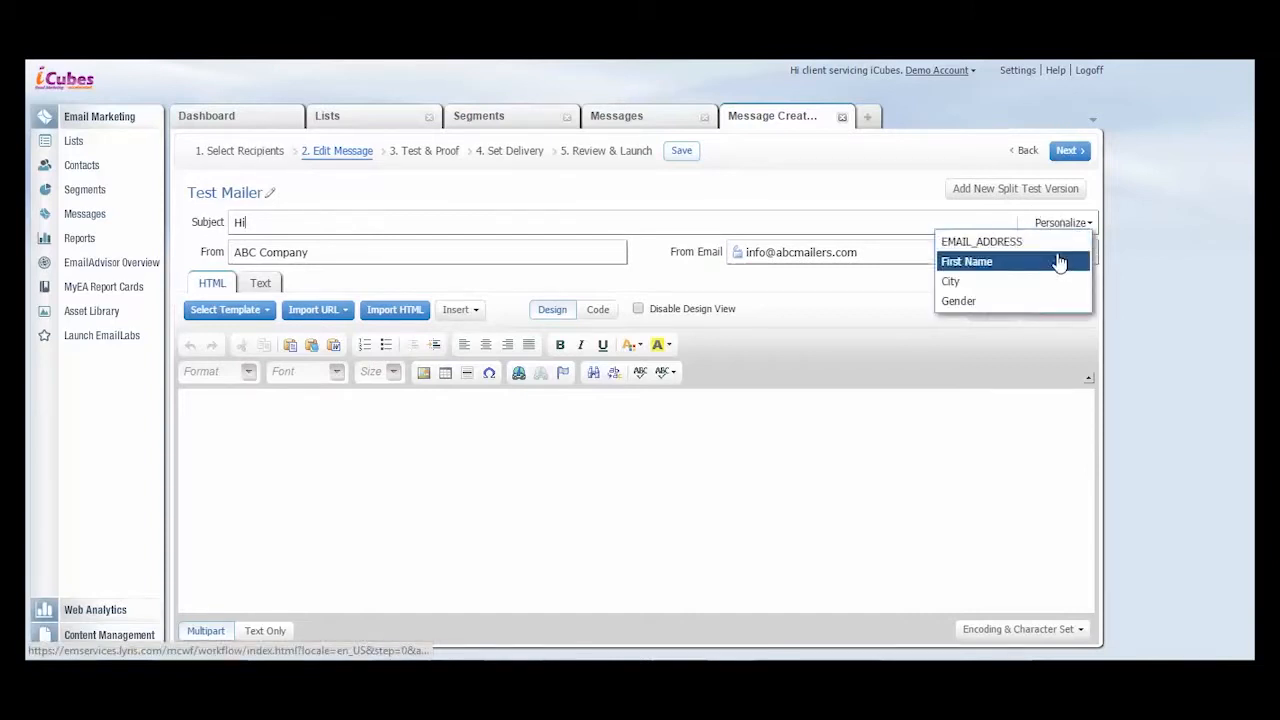
{"action": "left_click", "coordinate": [1060, 260]}
{"action": "left_click", "coordinate": [836, 219]}
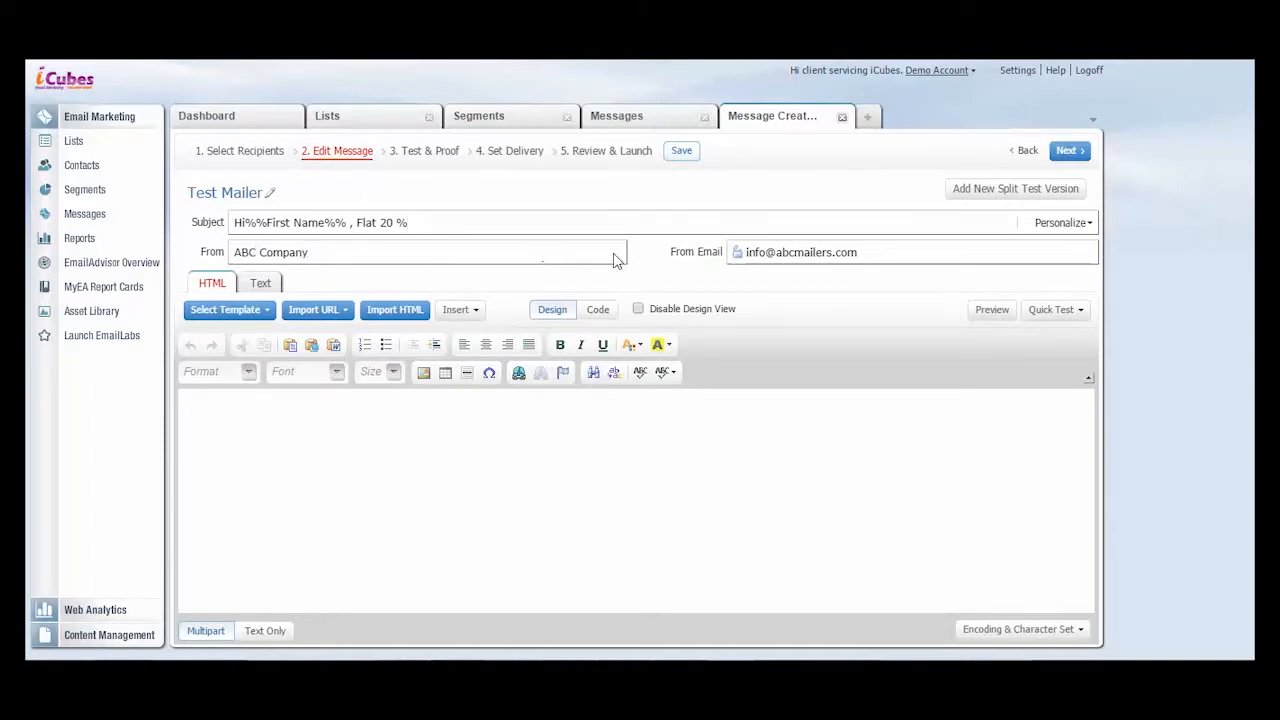
- Check the sender email and browse the default email templates without importing one
{"action": "left_click_drag", "start_coordinate": [858, 253], "coordinate": [748, 260]}
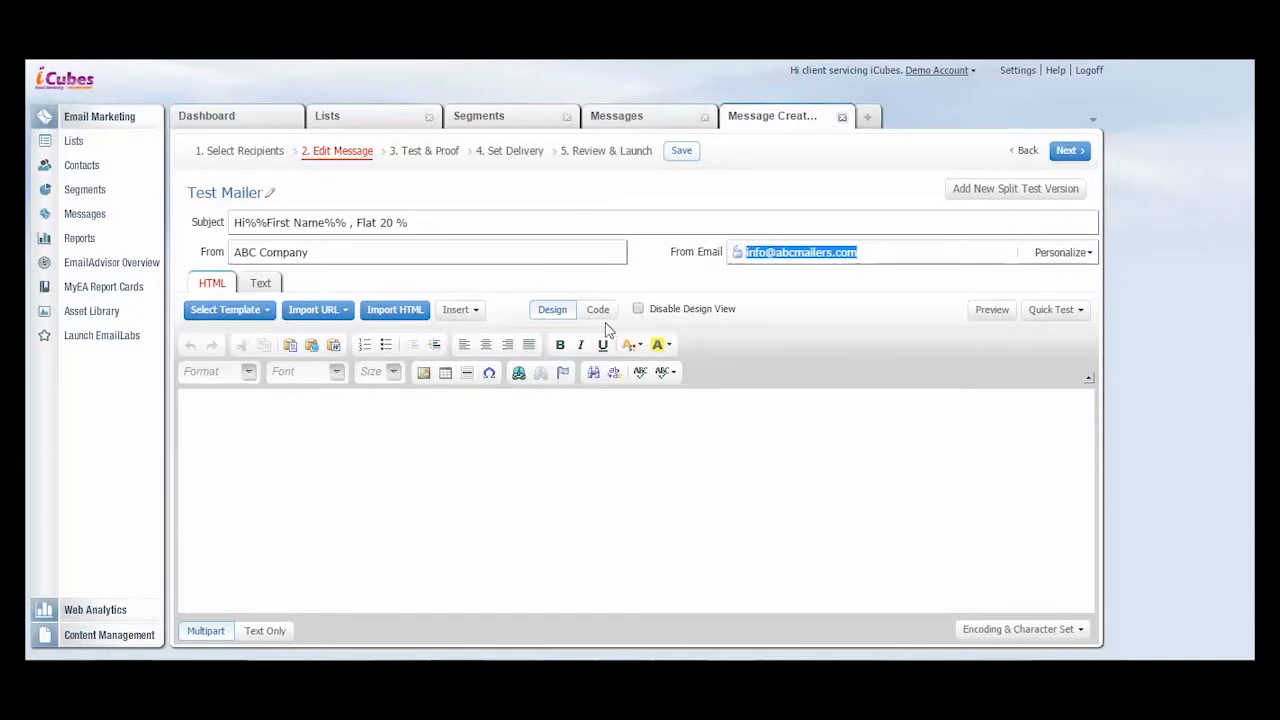
{"action": "left_click", "coordinate": [268, 317]}
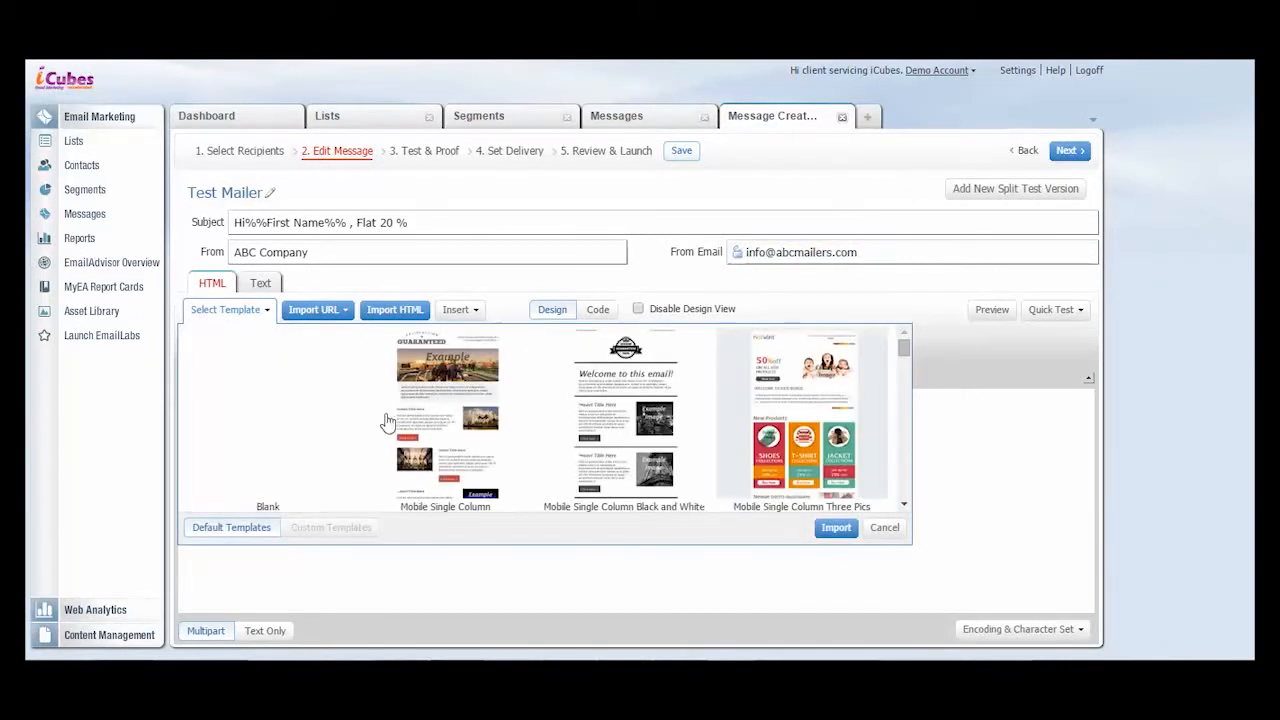
{"action": "mouse_move", "coordinate": [906, 347]}
{"action": "left_mouse_down"}
{"action": "mouse_move", "coordinate": [905, 443]}
{"action": "mouse_move", "coordinate": [904, 343]}
{"action": "left_mouse_up"}
{"action": "left_click", "coordinate": [877, 530]}
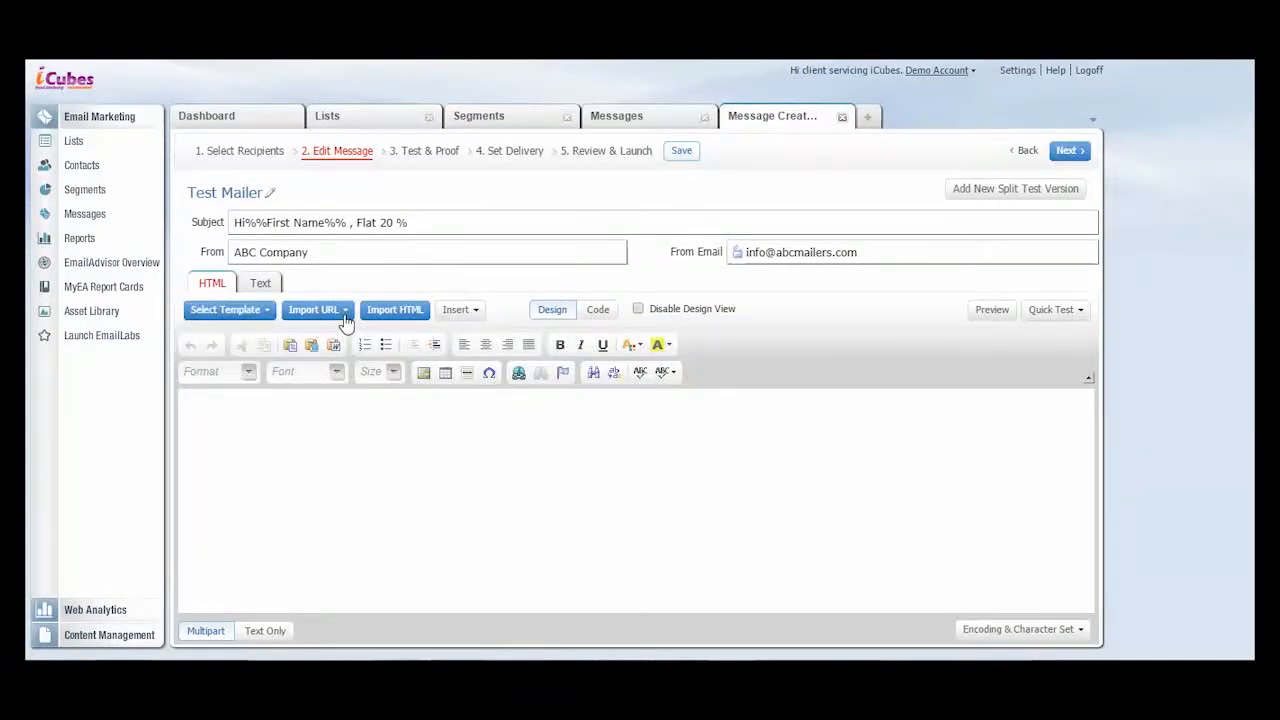
{"action": "left_click", "coordinate": [344, 312]}
{"action": "key", "text": "ctrl+v"}
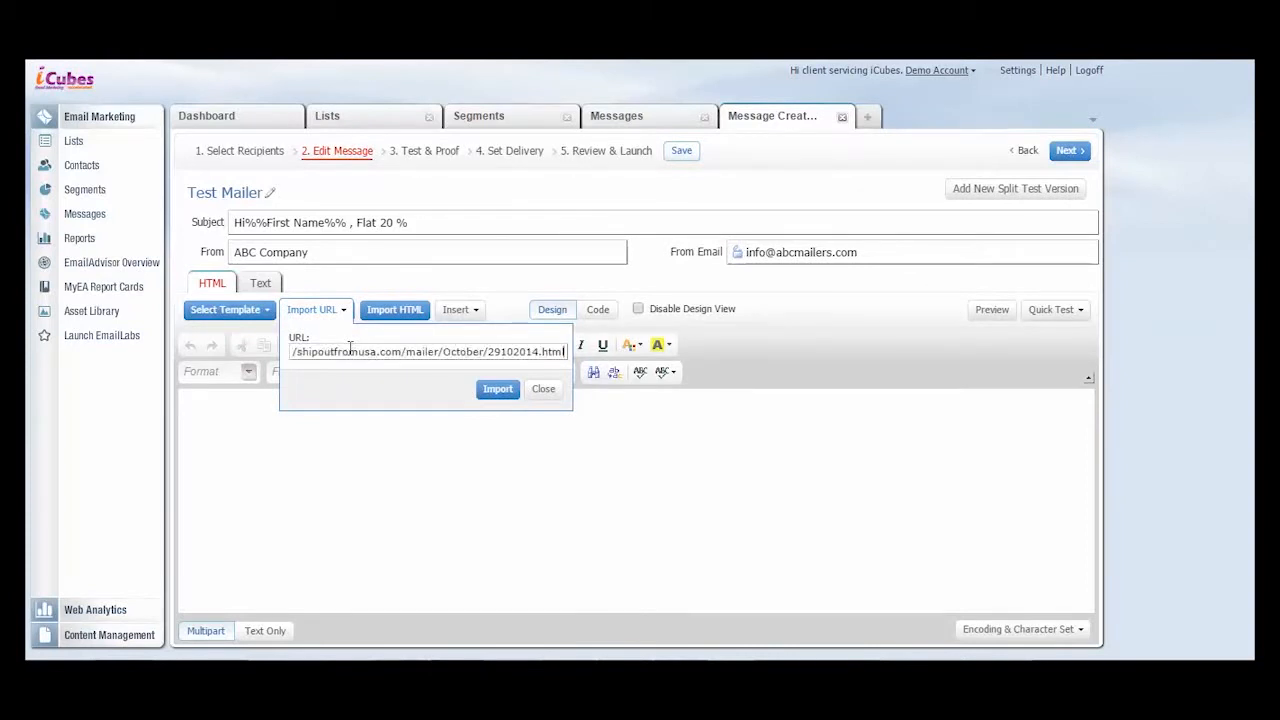
{"action": "left_click_drag", "start_coordinate": [335, 354], "coordinate": [466, 352]}
{"action": "left_click", "coordinate": [551, 391]}
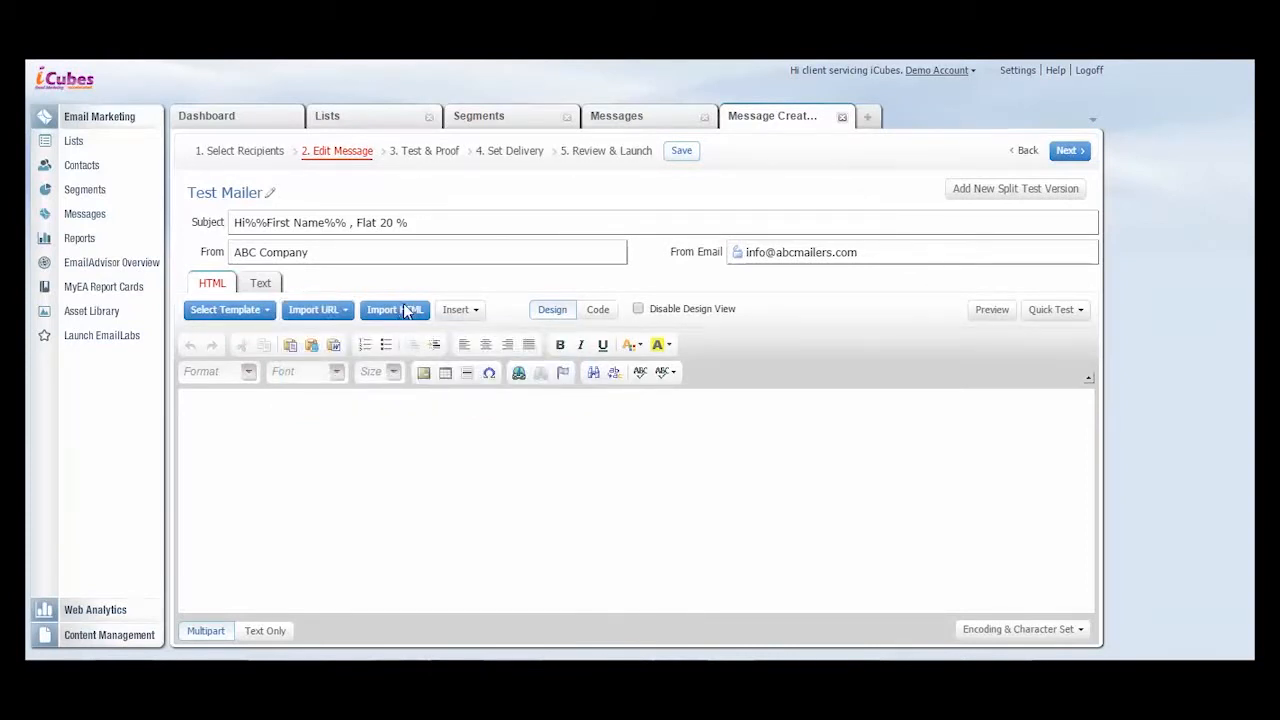
- Import the HTML of the iCubes ad:tech mailer into the message body
{"action": "left_click", "coordinate": [405, 310]}
{"action": "left_click_drag", "start_coordinate": [685, 230], "coordinate": [692, 305]}
{"action": "left_click", "coordinate": [520, 290]}
{"action": "left_click", "coordinate": [543, 408]}
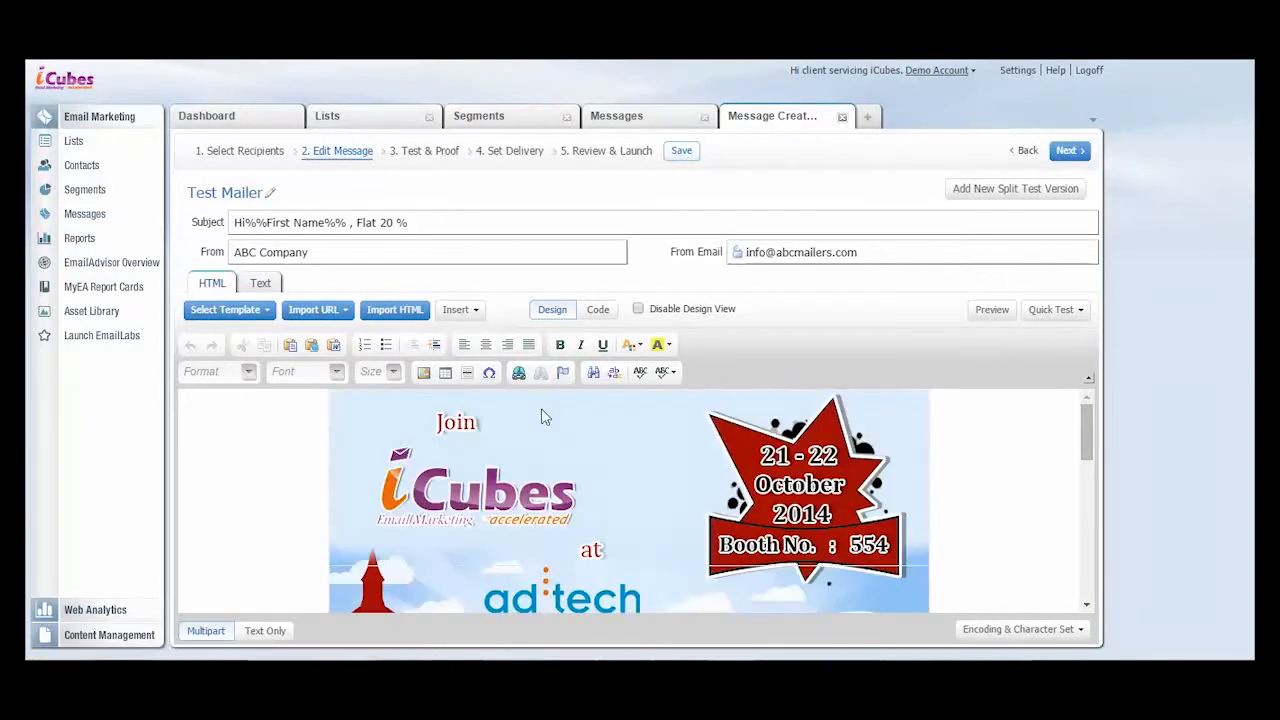
{"action": "mouse_move", "coordinate": [1088, 425]}
{"action": "left_mouse_down"}
{"action": "mouse_move", "coordinate": [1092, 547]}
{"action": "mouse_move", "coordinate": [1088, 412]}
{"action": "left_mouse_up"}
- Insert the Web Version enhancer on a new line above the mailer's banner and centre it
{"action": "left_click", "coordinate": [454, 310]}
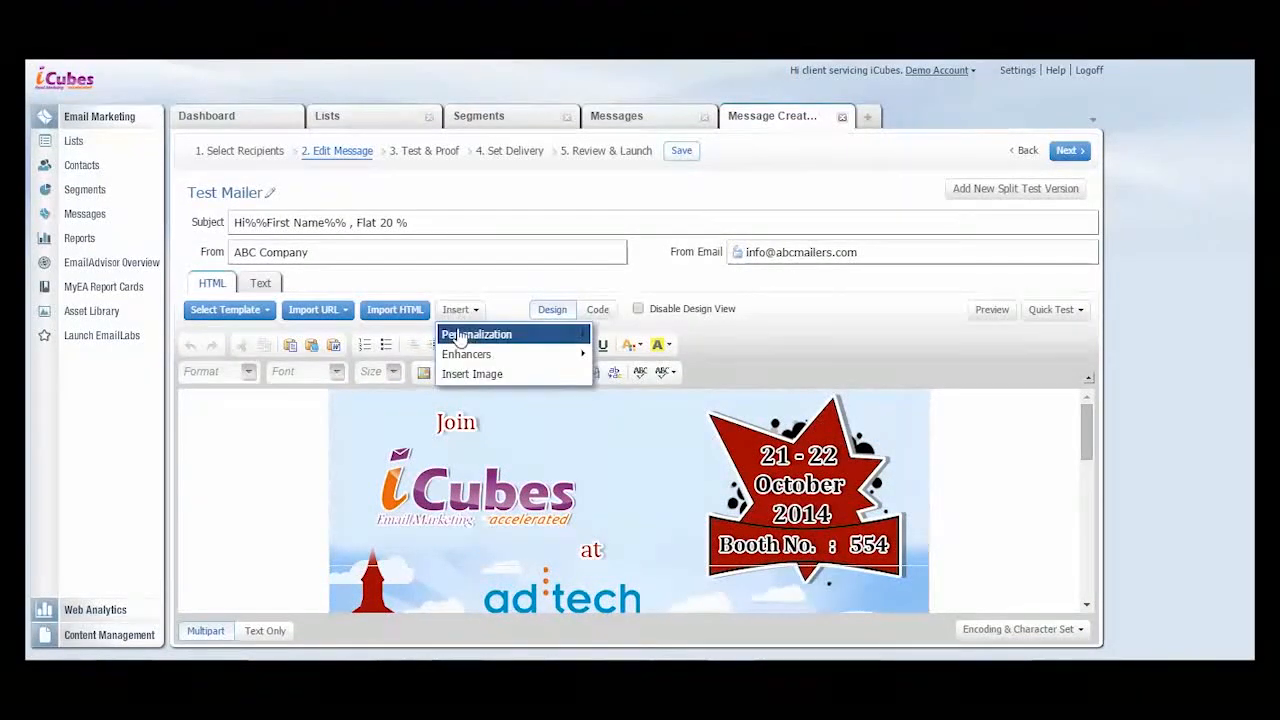
{"action": "mouse_move", "coordinate": [465, 358]}
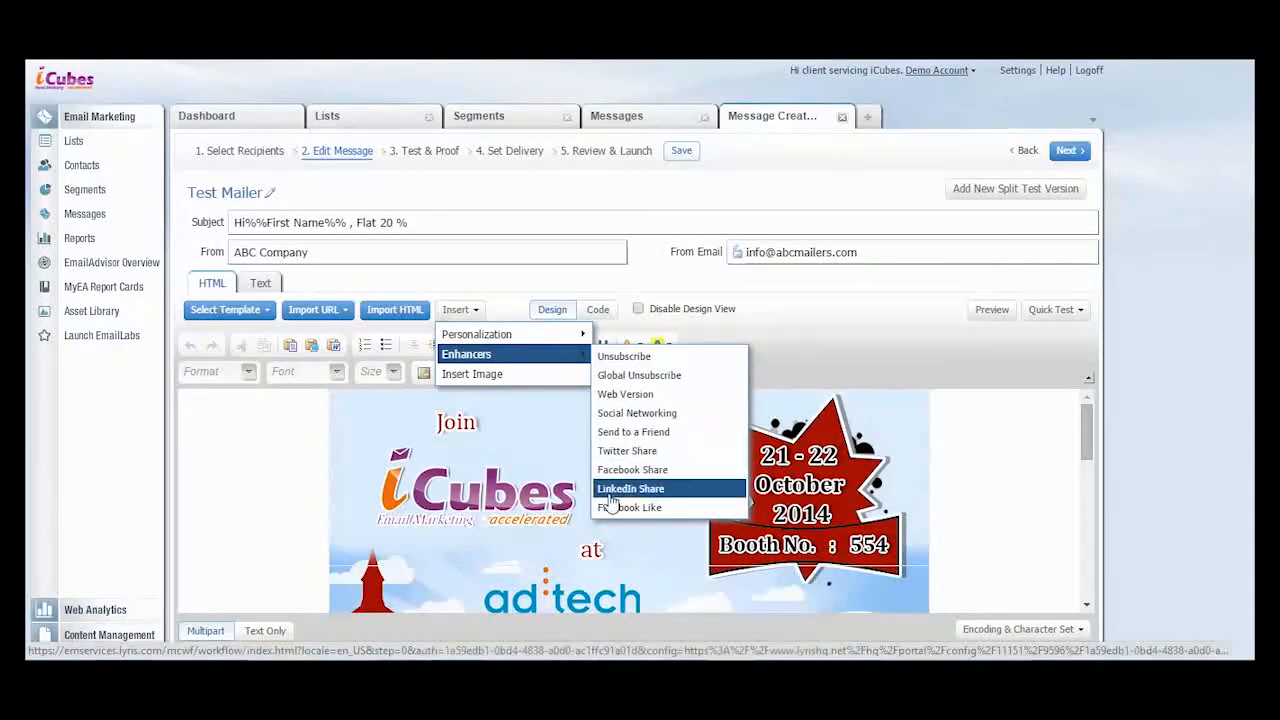
{"action": "left_click", "coordinate": [316, 412]}
{"action": "key", "text": "Return"}
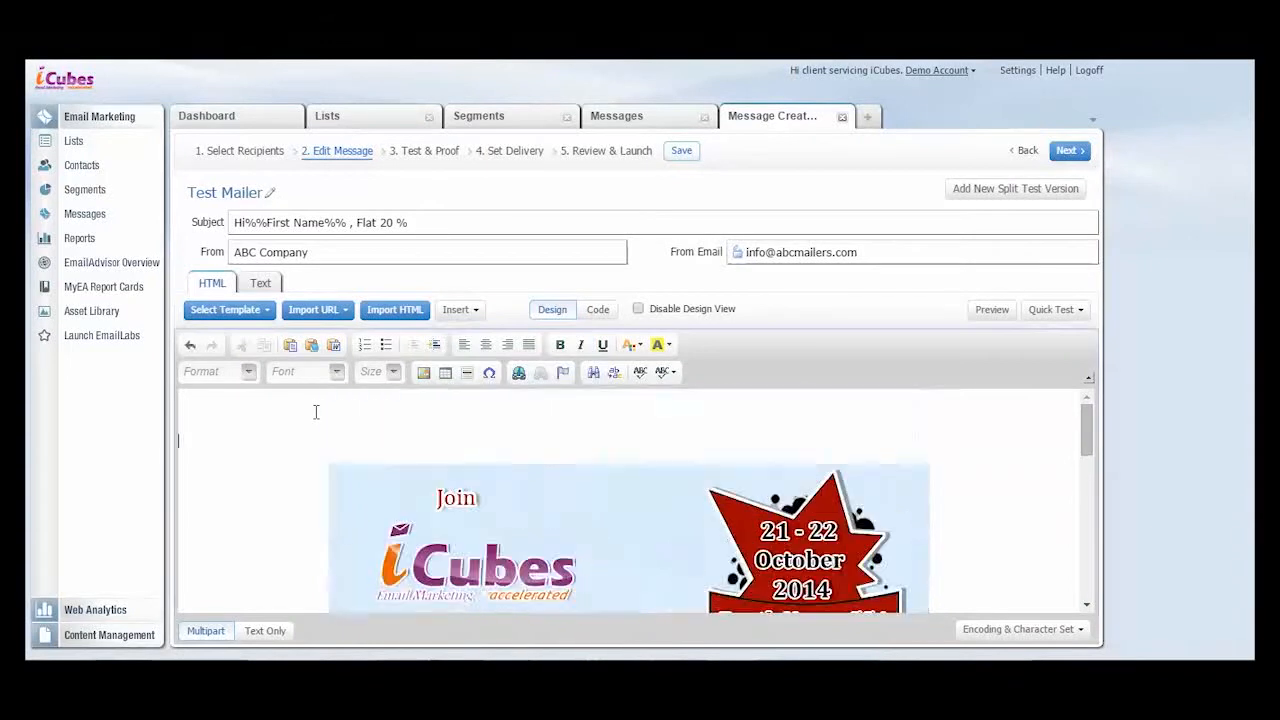
{"action": "left_click", "coordinate": [460, 311]}
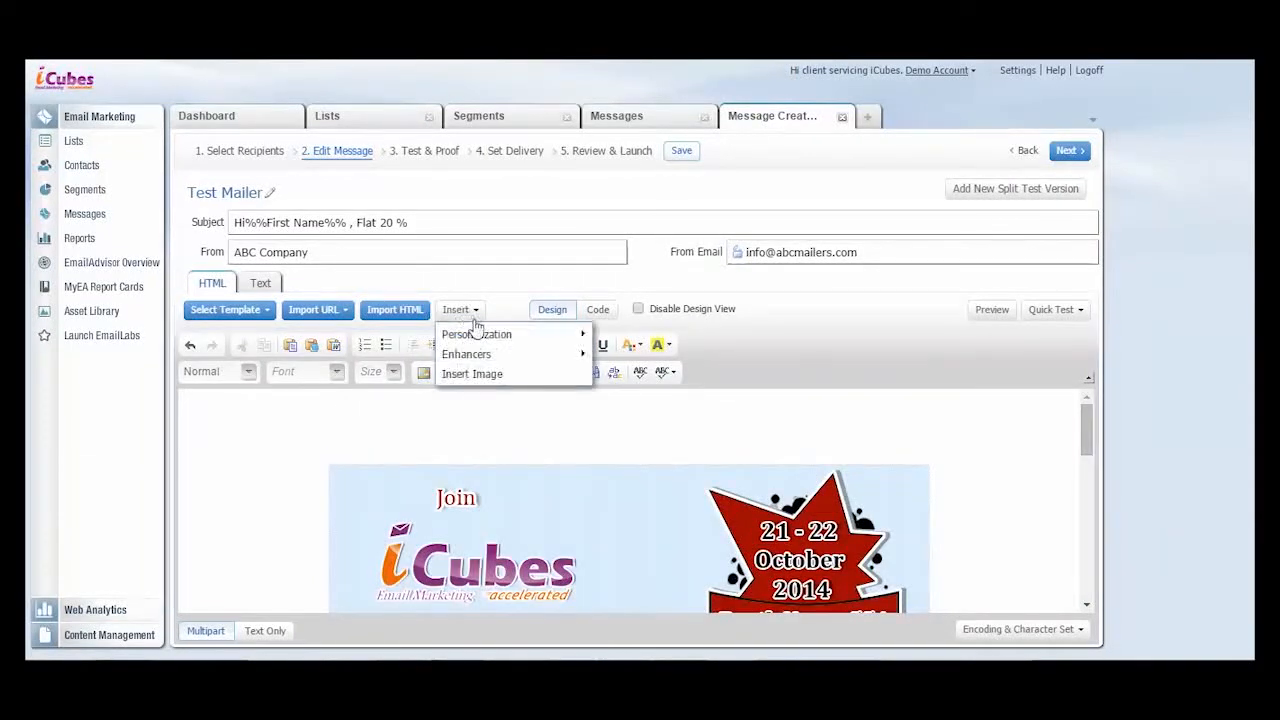
{"action": "left_click", "coordinate": [652, 394]}
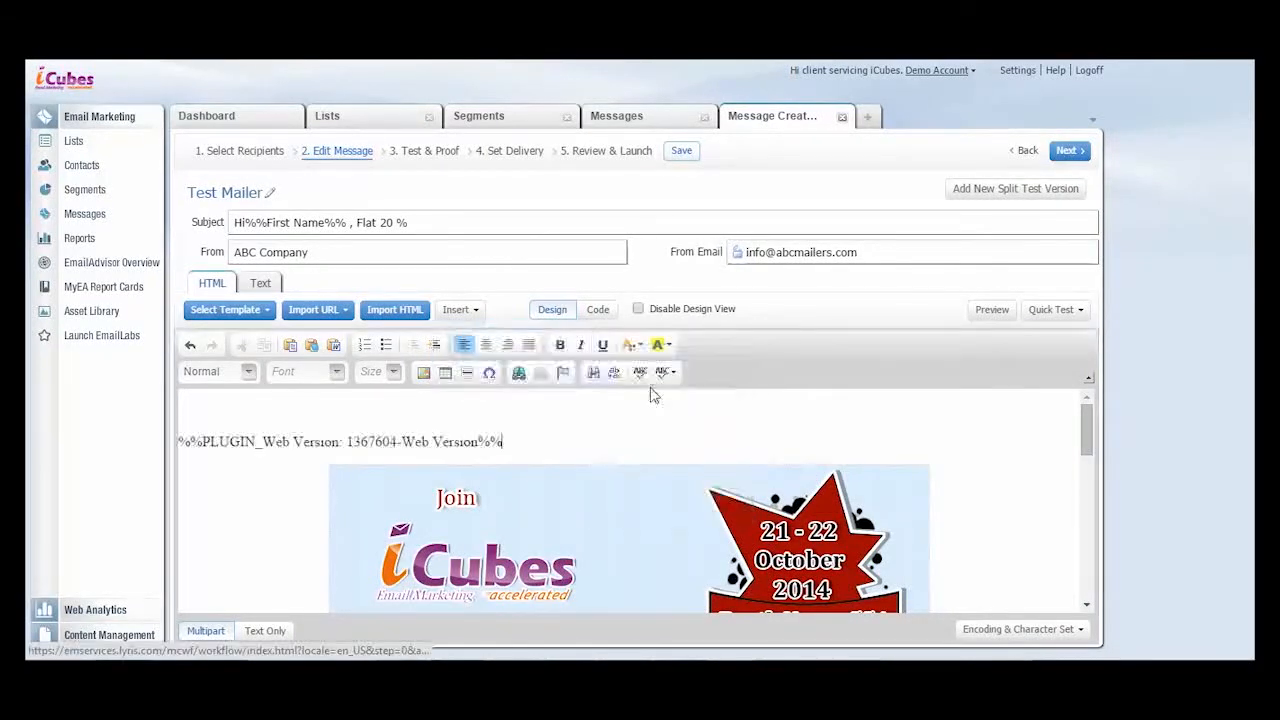
{"action": "left_click", "coordinate": [487, 346]}
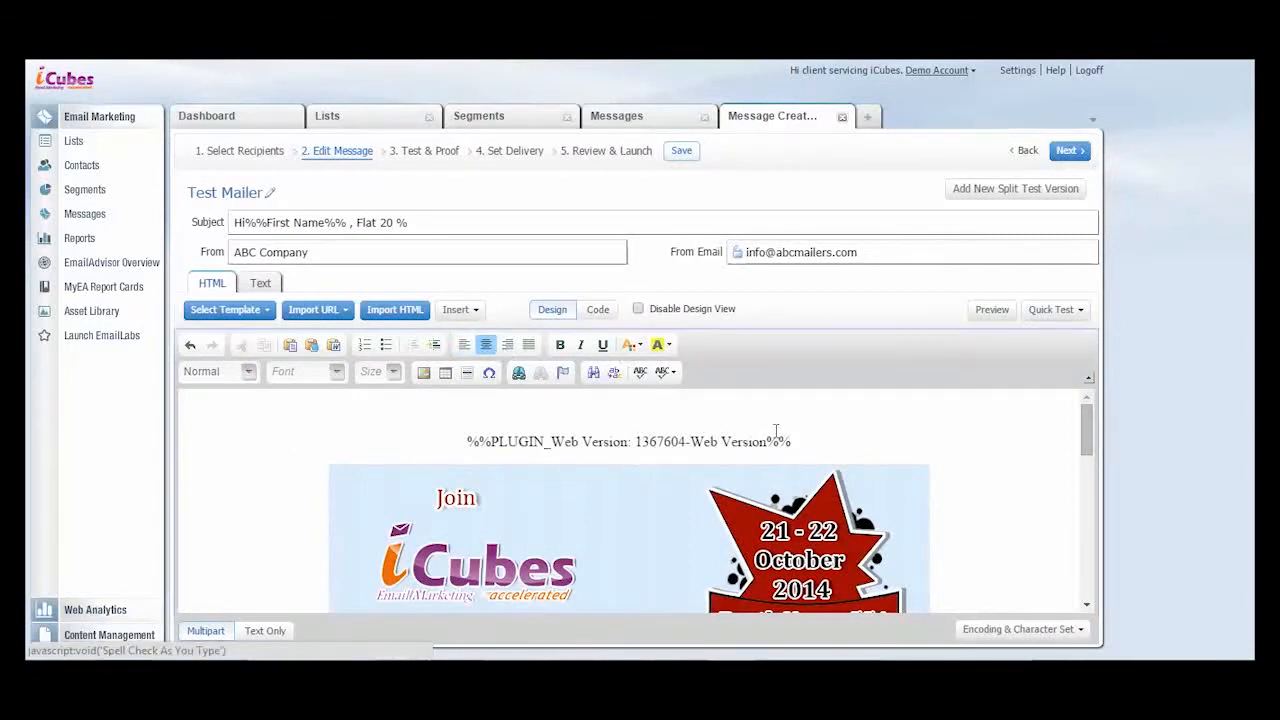
- Insert the Unsubscribe enhancer on a new line below the mailer's footer
{"action": "left_click_drag", "start_coordinate": [1081, 426], "coordinate": [1086, 570]}
{"action": "left_click", "coordinate": [987, 588]}
{"action": "key", "text": "Return"}
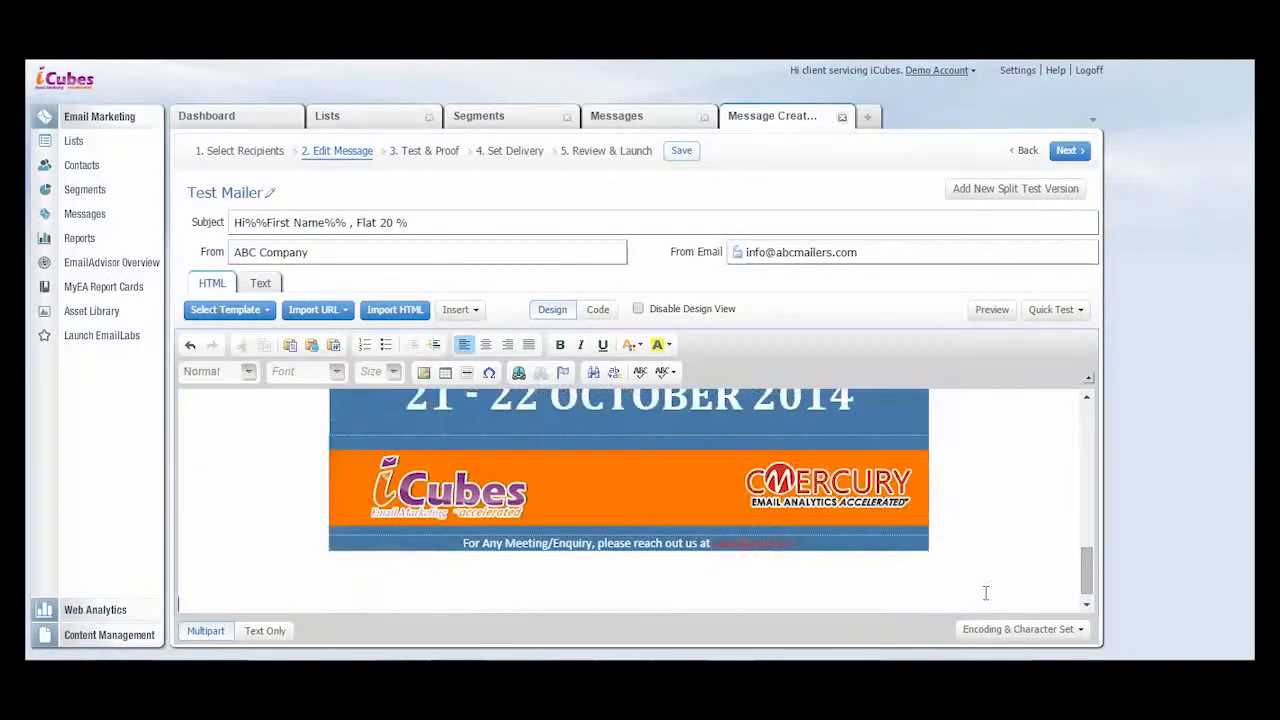
{"action": "left_click", "coordinate": [458, 310]}
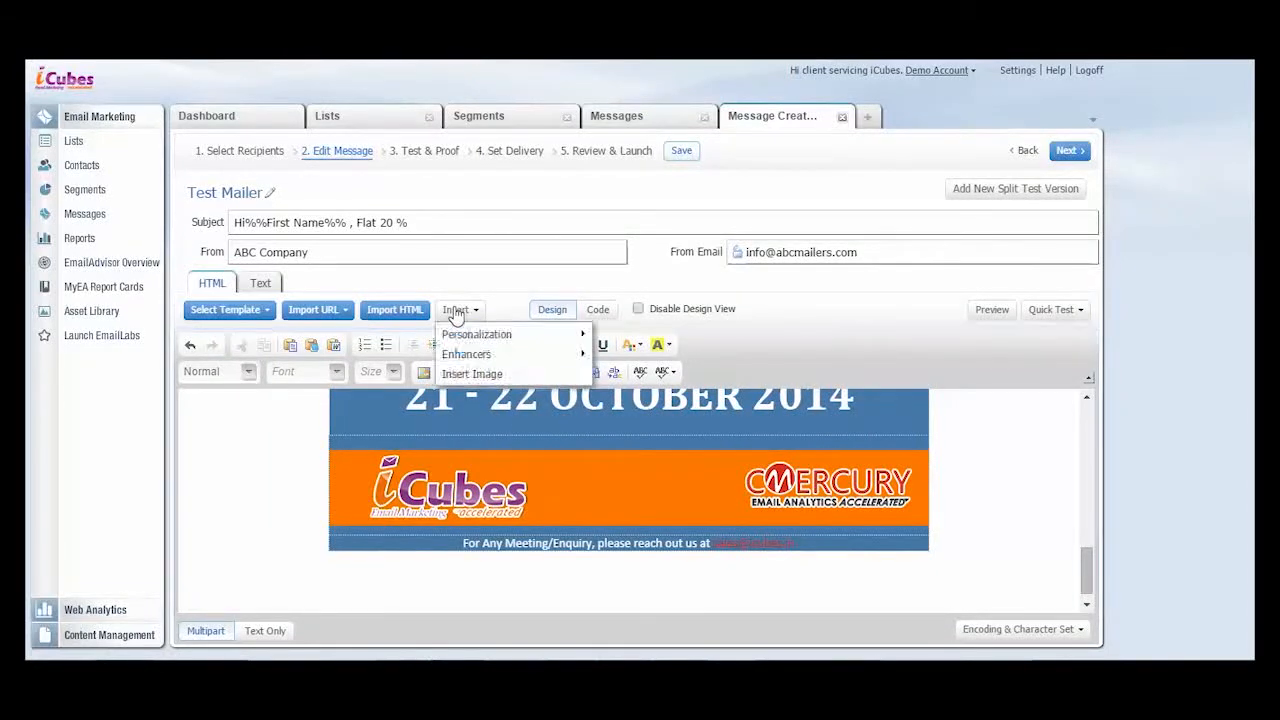
{"action": "mouse_move", "coordinate": [466, 354]}
{"action": "left_click", "coordinate": [622, 352]}
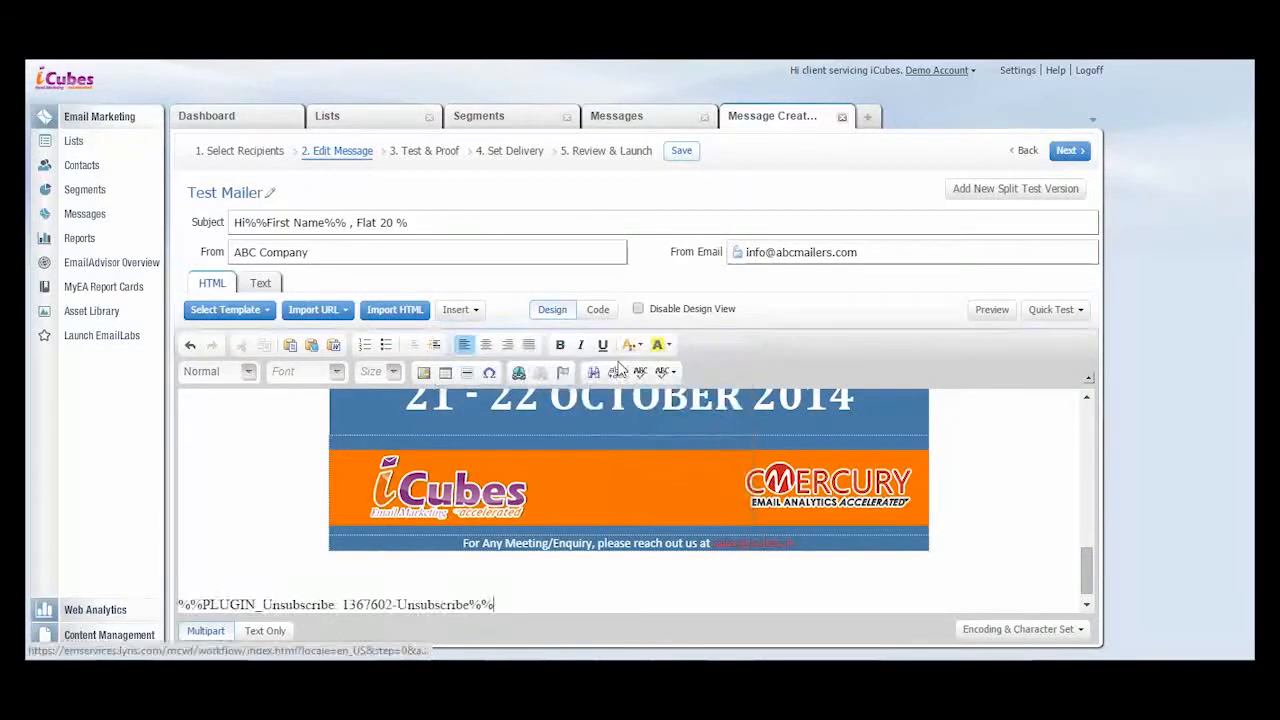
- Insert the Send to a Friend enhancer on a new line below the unsubscribe link
{"action": "key", "text": "Return"}
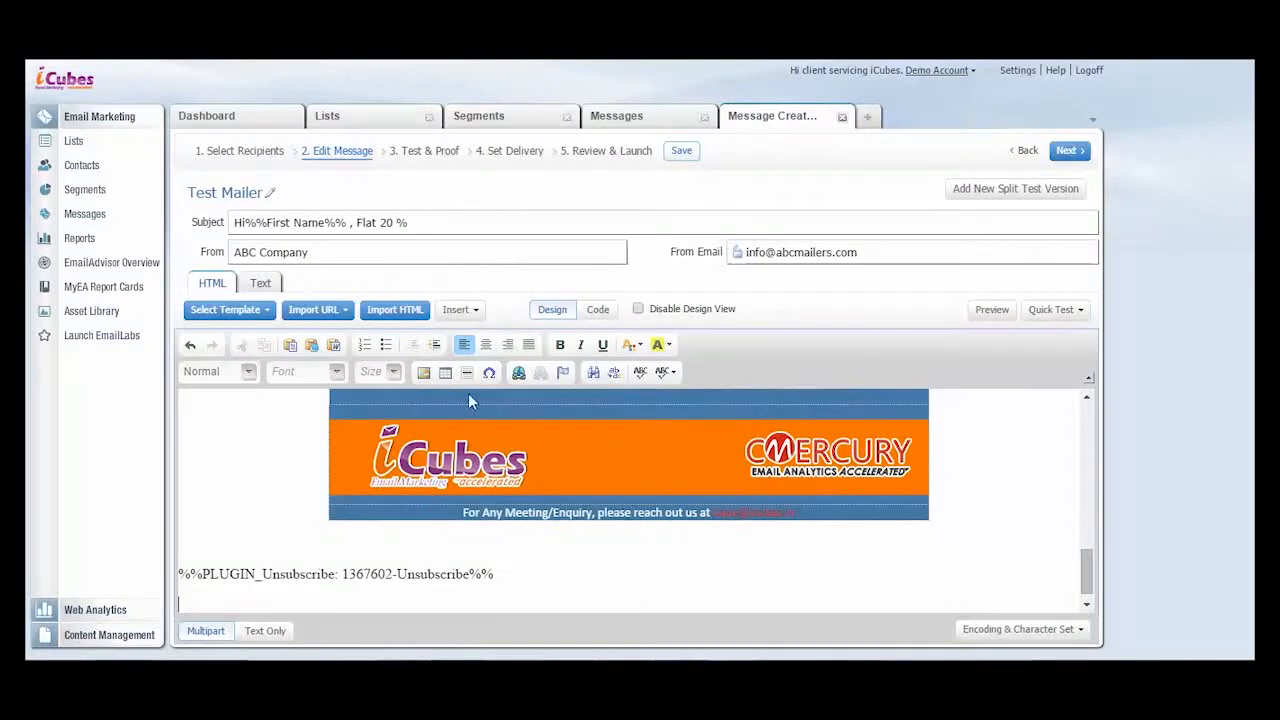
{"action": "left_click", "coordinate": [462, 310]}
{"action": "mouse_move", "coordinate": [470, 354]}
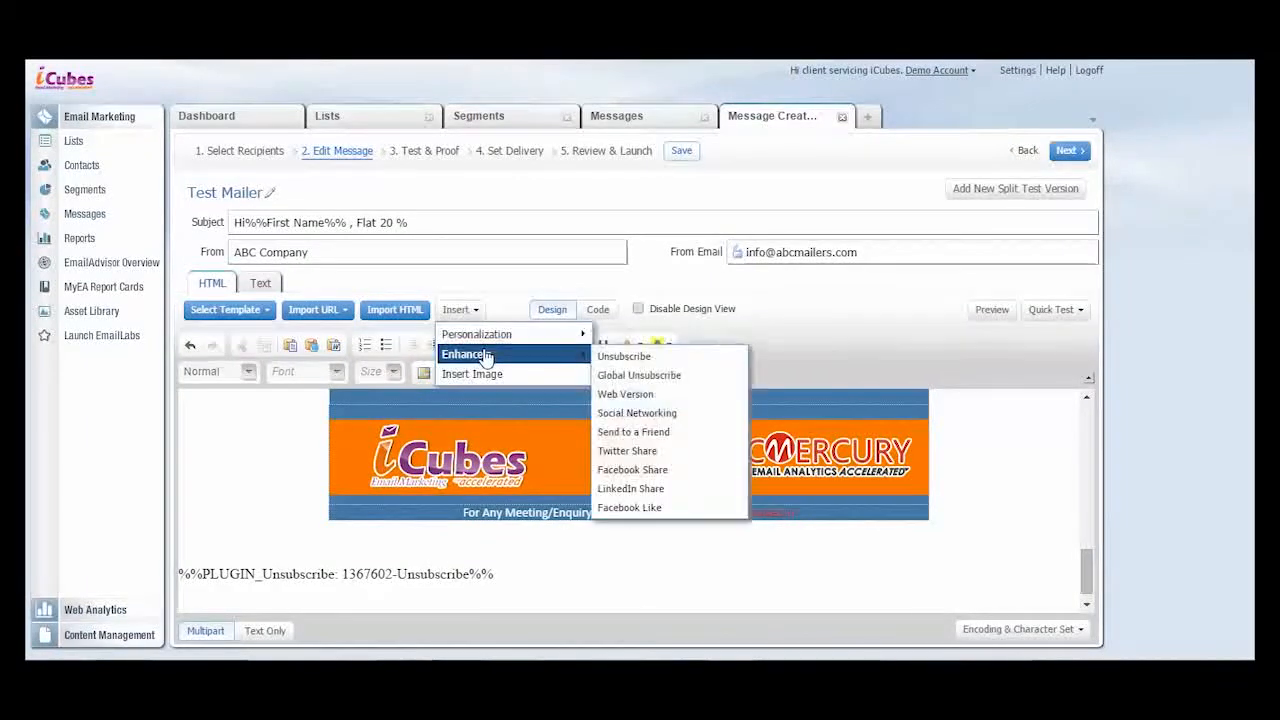
{"action": "left_click", "coordinate": [642, 431]}
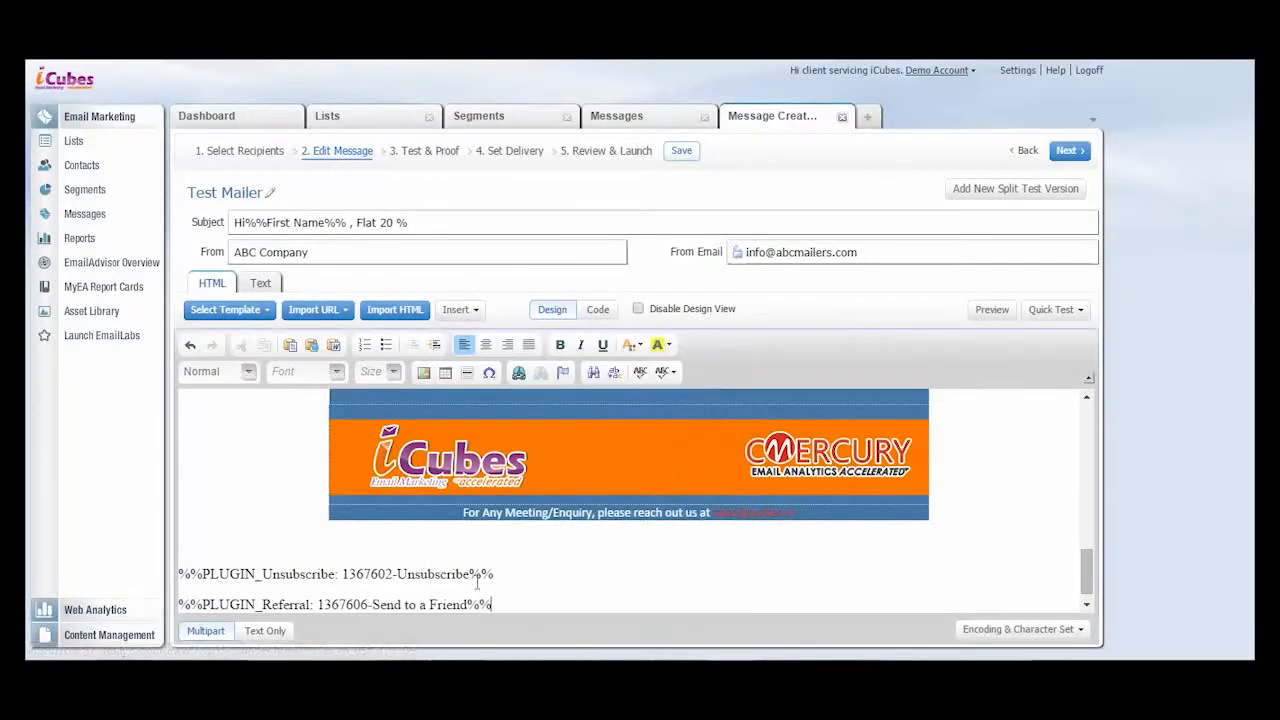
- Add the Facebook Share enhancer on a new line beneath the Send to a Friend link
{"action": "key", "text": "Return"}
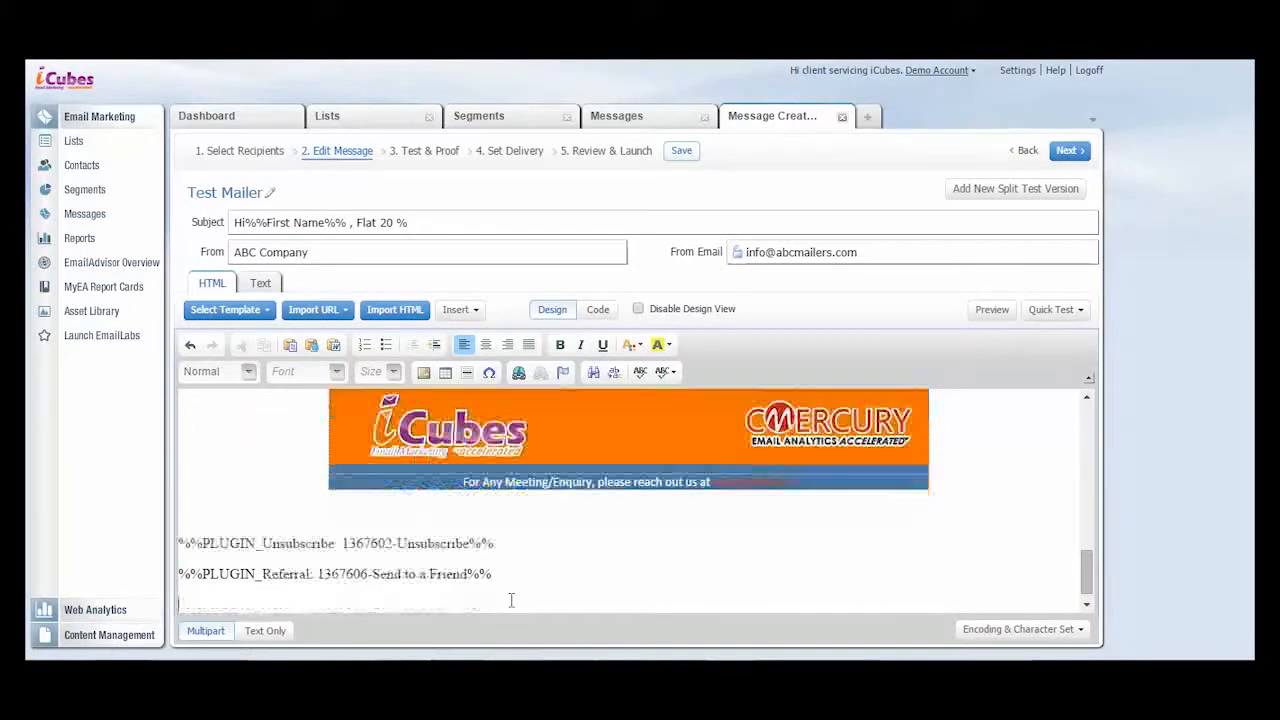
{"action": "left_click", "coordinate": [470, 311]}
{"action": "mouse_move", "coordinate": [483, 354]}
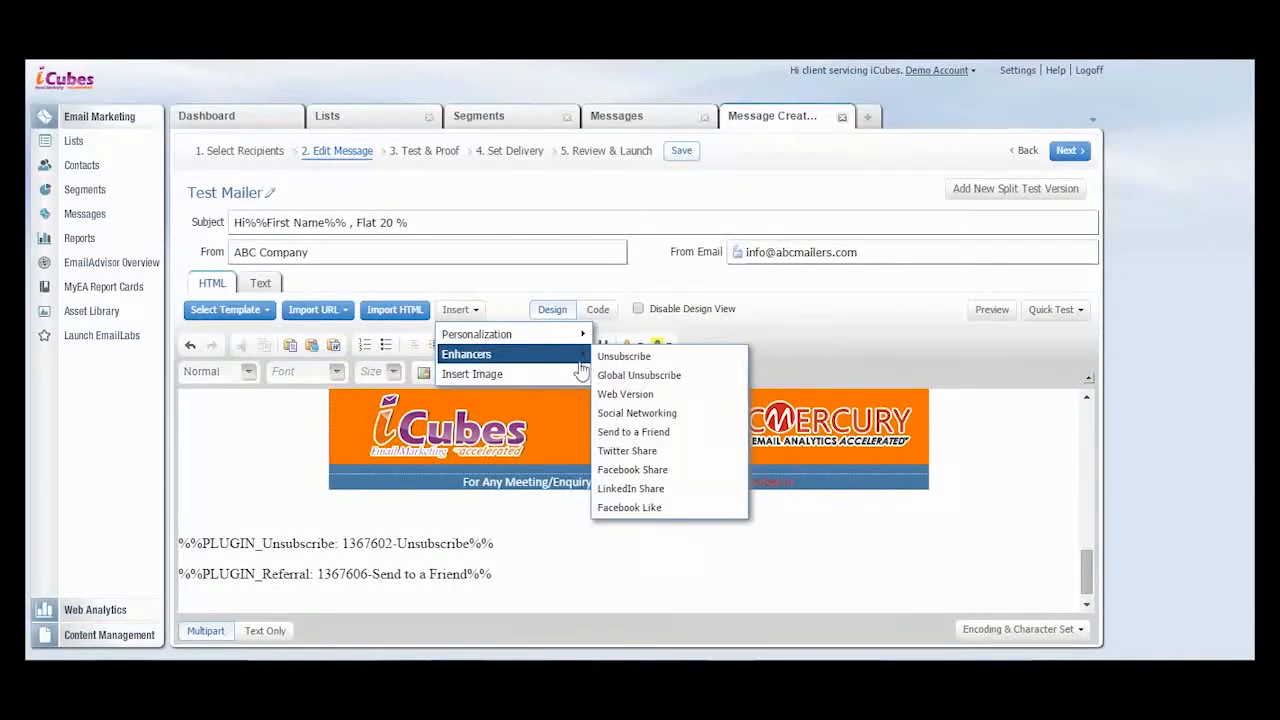
{"action": "left_click", "coordinate": [660, 469]}
- Centre the Unsubscribe, Send to a Friend and Facebook Share lines below the footer
{"action": "left_click_drag", "start_coordinate": [560, 594], "coordinate": [168, 524]}
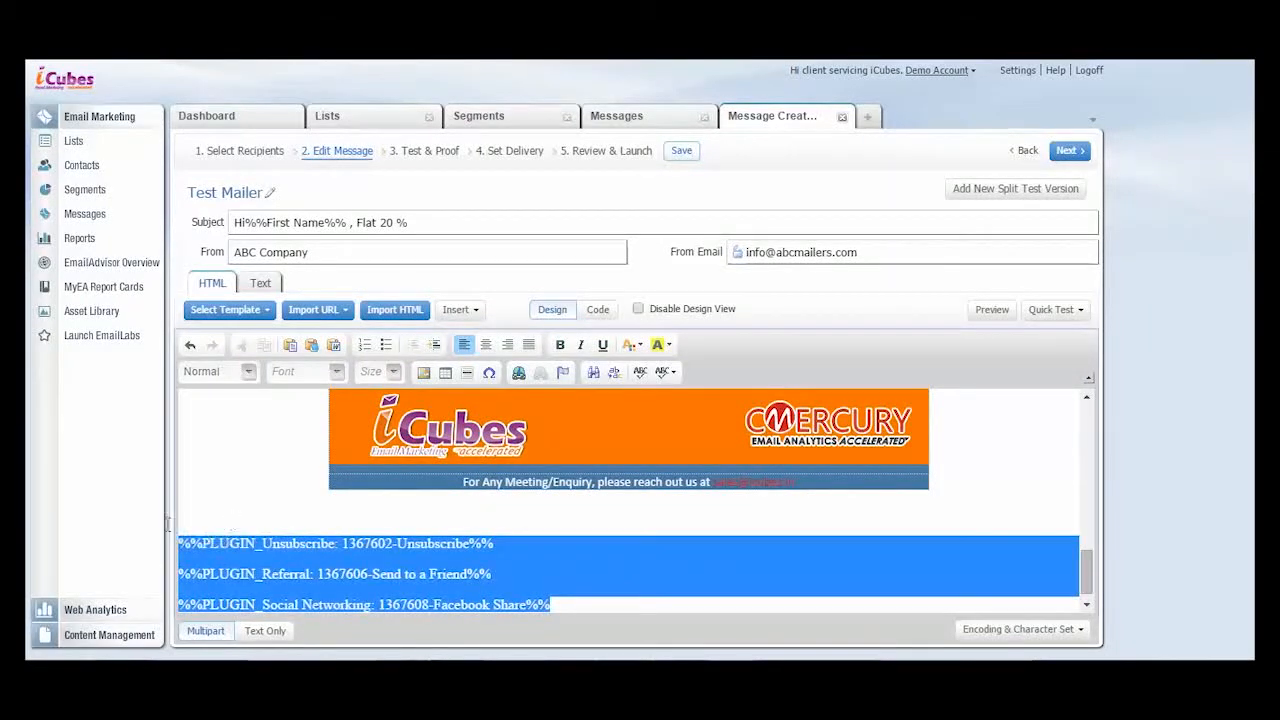
{"action": "left_click", "coordinate": [485, 344]}
{"action": "left_click", "coordinate": [829, 514]}
- Add the greeting "Hi %%First Name%%" above the mailer's first paragraph, using the First Name personalization
{"action": "left_click_drag", "start_coordinate": [1087, 570], "coordinate": [1089, 410]}
{"action": "left_click_drag", "start_coordinate": [1089, 433], "coordinate": [1088, 500]}
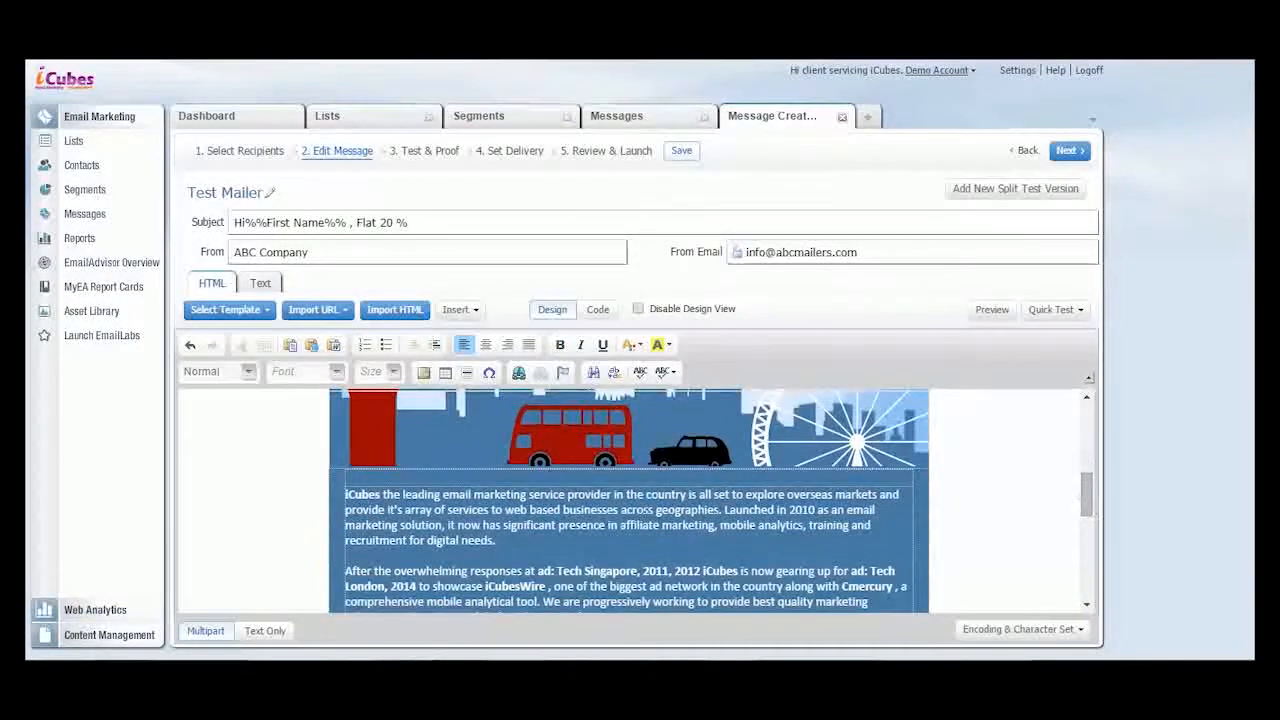
{"action": "left_click", "coordinate": [347, 471]}
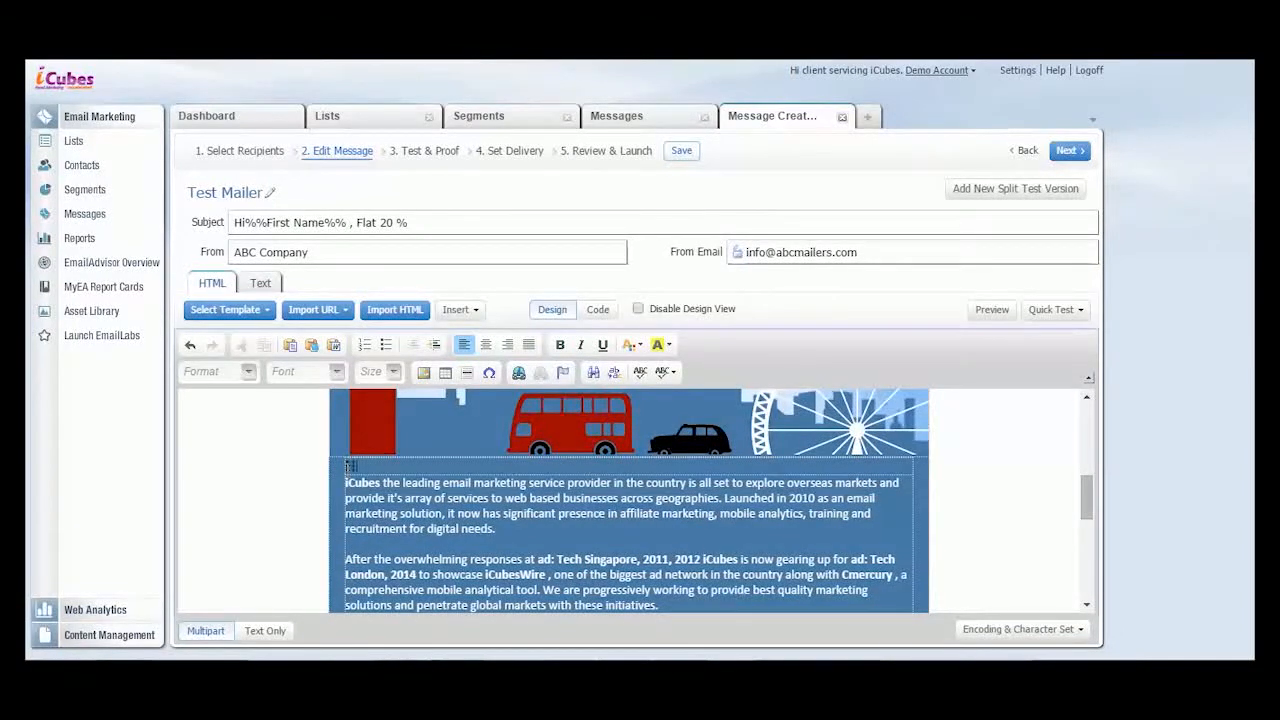
{"action": "left_click", "coordinate": [460, 310]}
{"action": "mouse_move", "coordinate": [484, 340]}
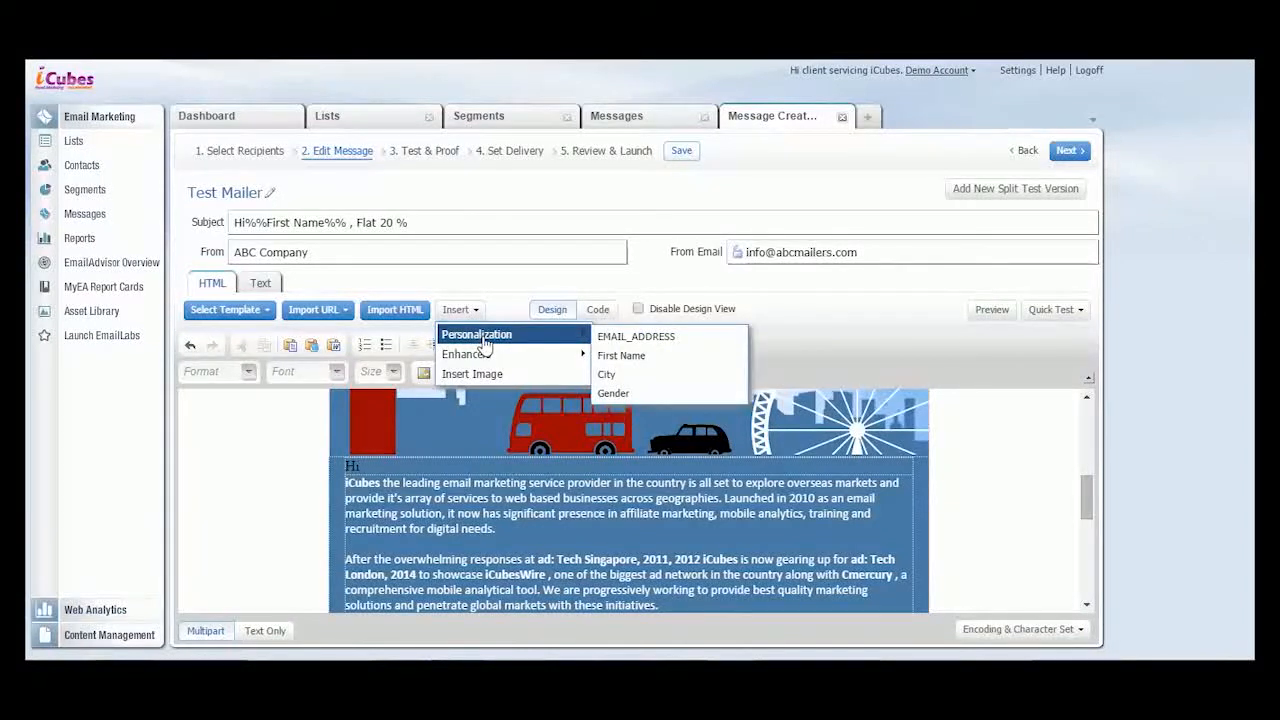
{"action": "left_click", "coordinate": [632, 355]}
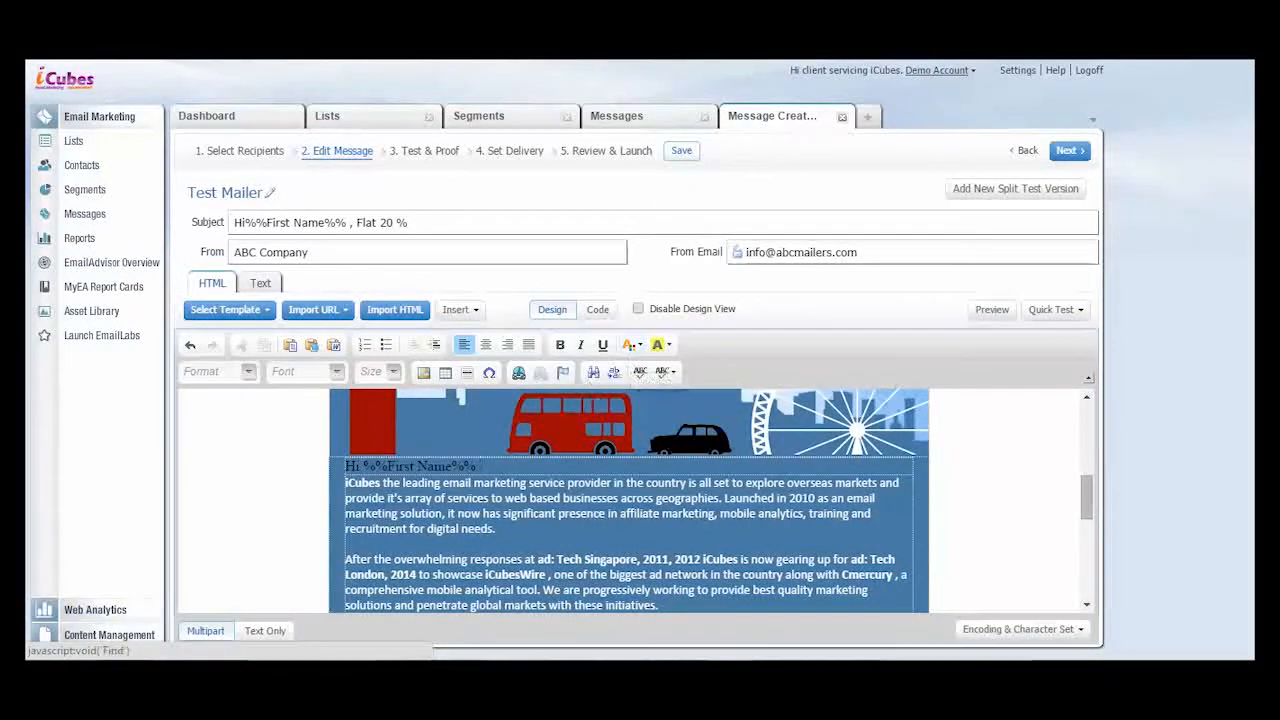
- Recolour the "Hi %%First Name%%," greeting line with the Lavender Blush text colour
{"action": "left_click_drag", "start_coordinate": [481, 467], "coordinate": [363, 468]}
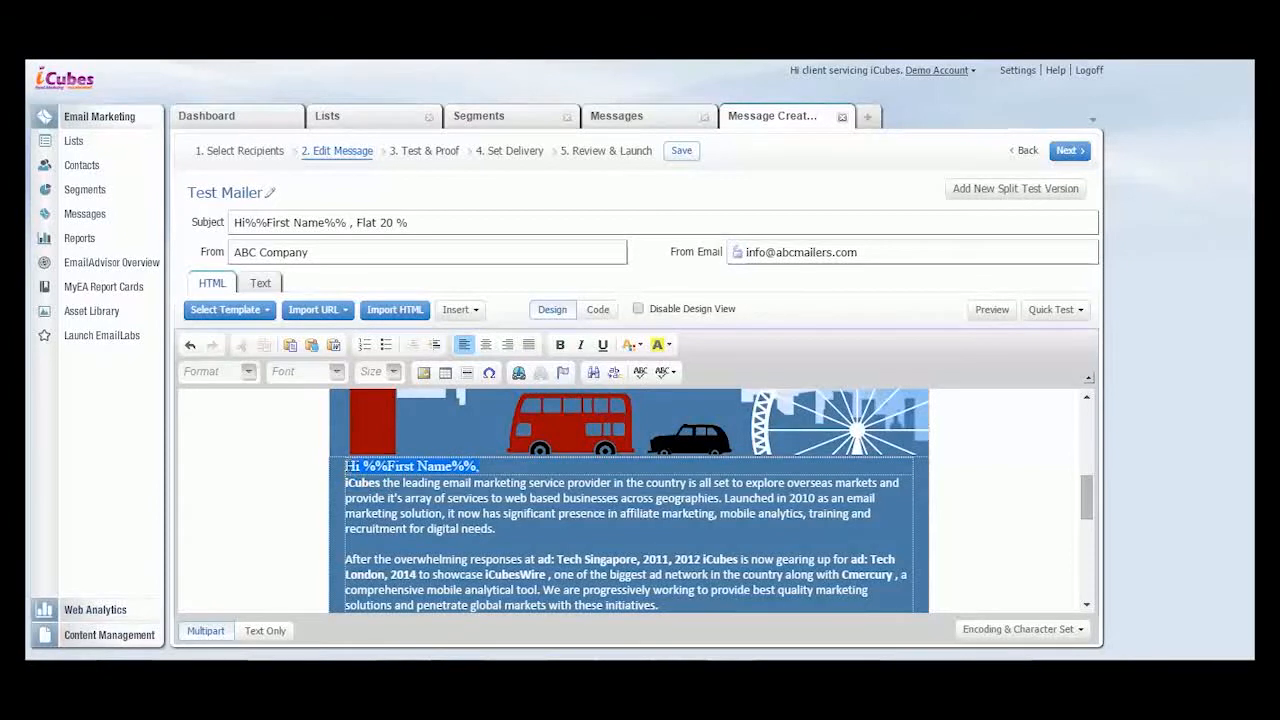
{"action": "left_click", "coordinate": [636, 347]}
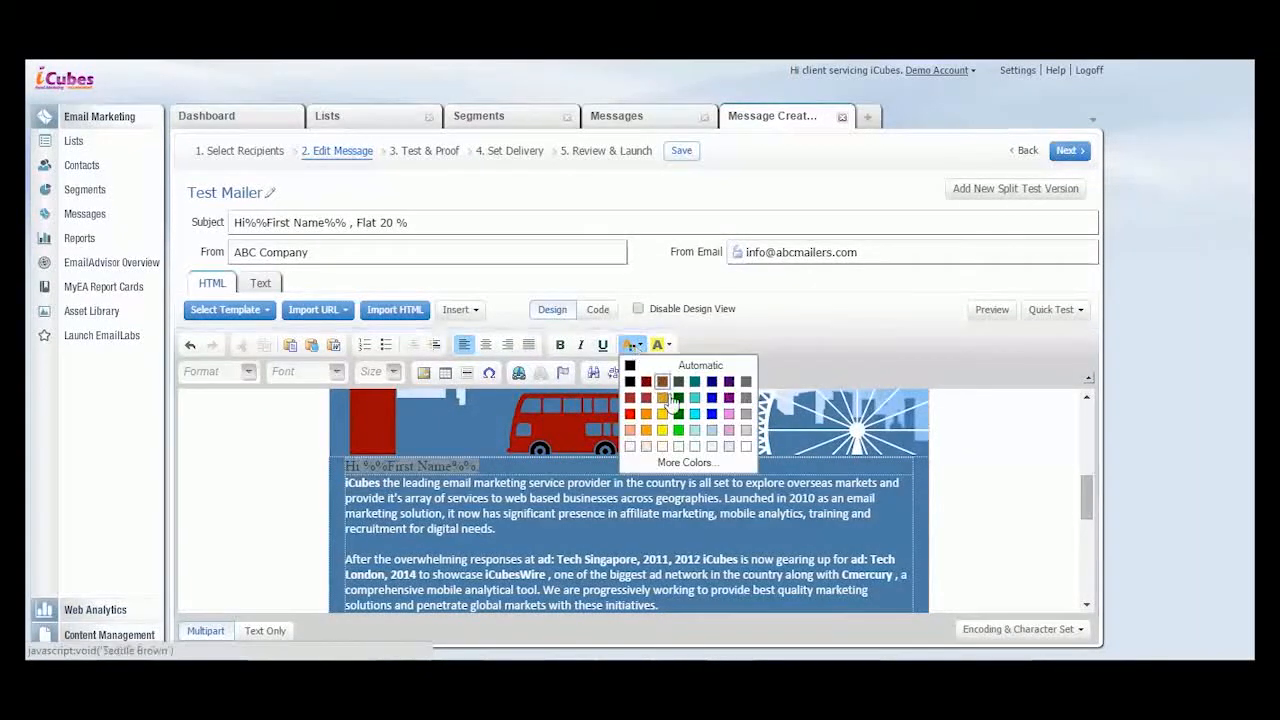
{"action": "left_click", "coordinate": [633, 449]}
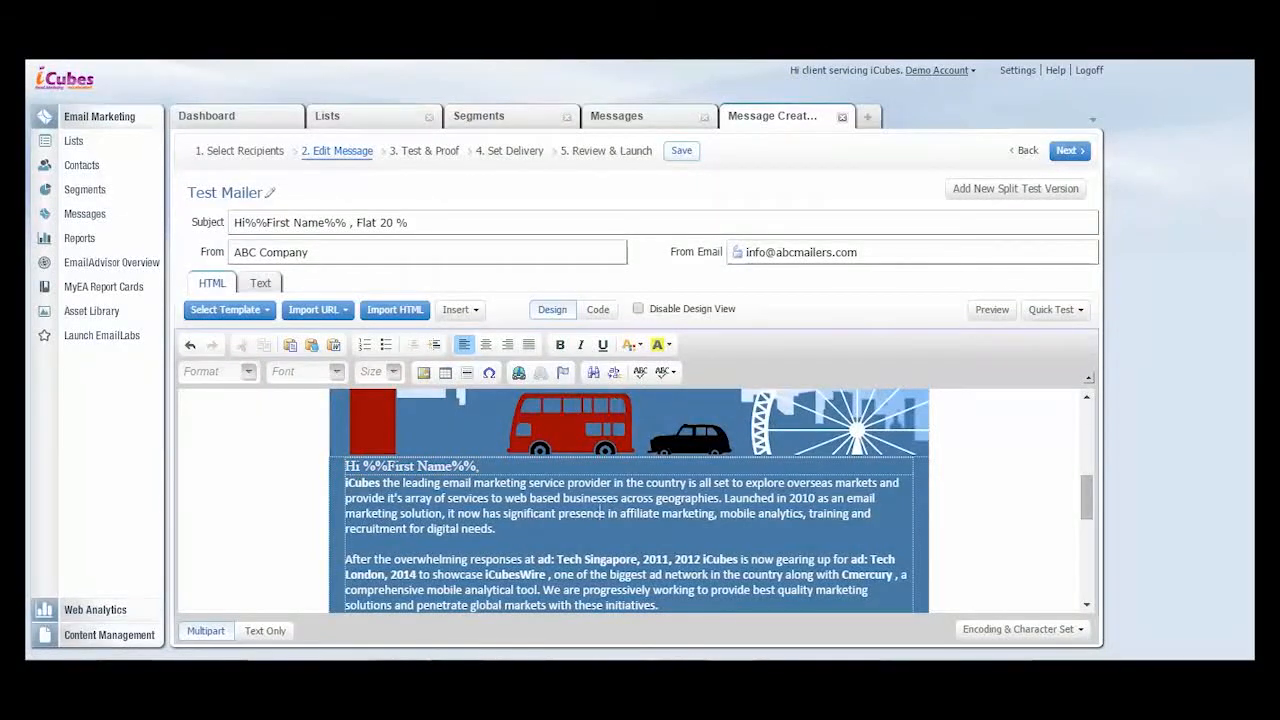
- Replace the ad:tech London header image with the SMILEDRIVE banner from the image library
{"action": "mouse_move", "coordinate": [1090, 492]}
{"action": "left_mouse_down"}
{"action": "mouse_move", "coordinate": [1092, 452]}
{"action": "mouse_move", "coordinate": [1092, 467]}
{"action": "left_mouse_up"}
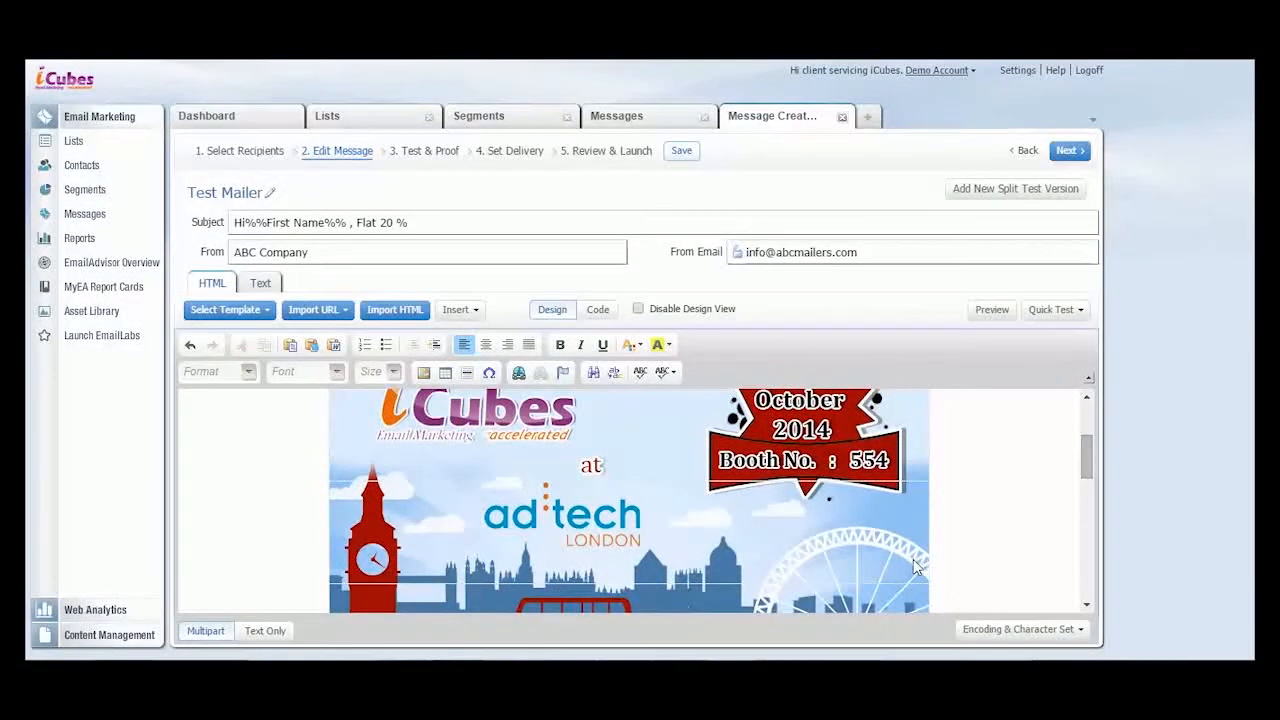
{"action": "left_click", "coordinate": [887, 559]}
{"action": "left_click", "coordinate": [460, 309]}
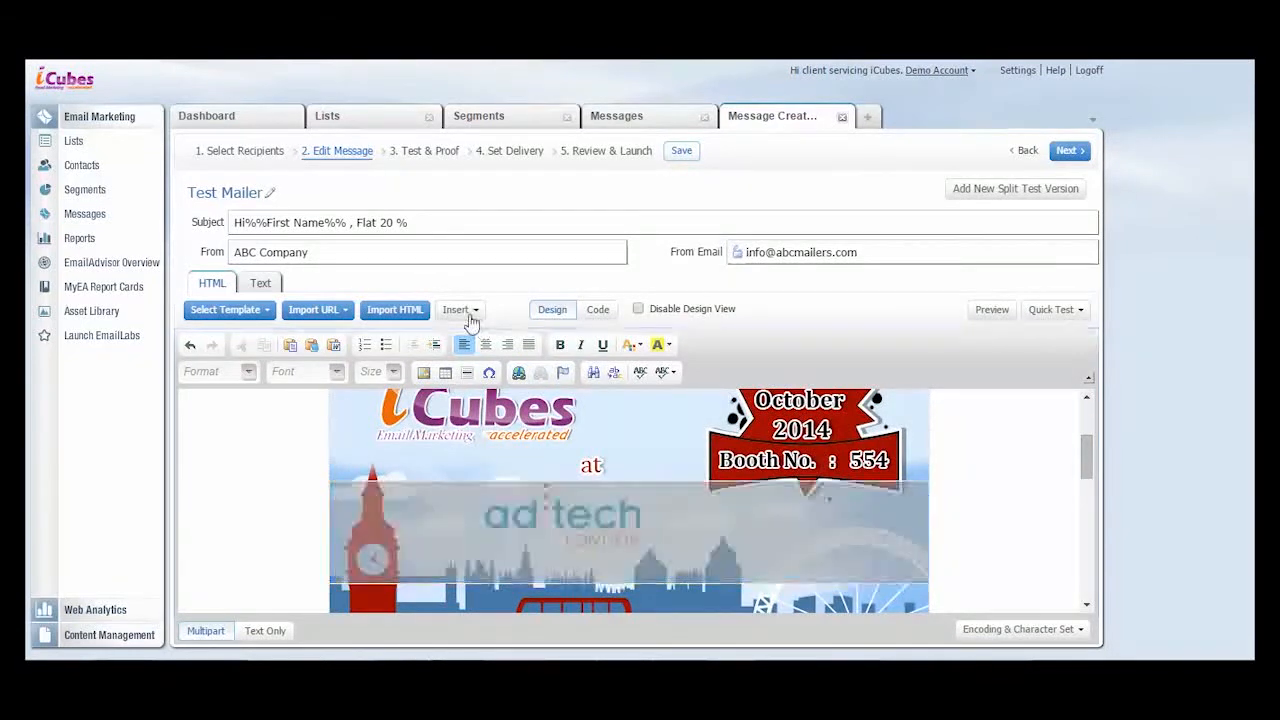
{"action": "left_click", "coordinate": [472, 374]}
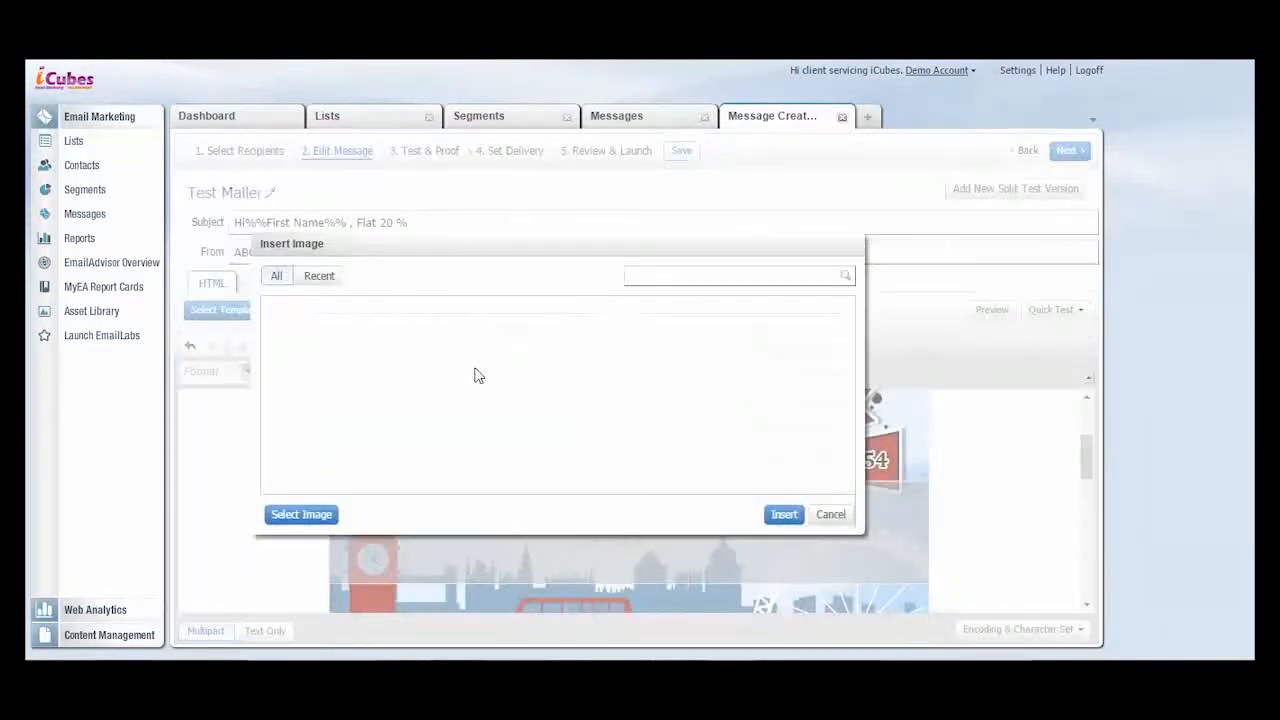
{"action": "left_click_drag", "start_coordinate": [851, 340], "coordinate": [862, 440]}
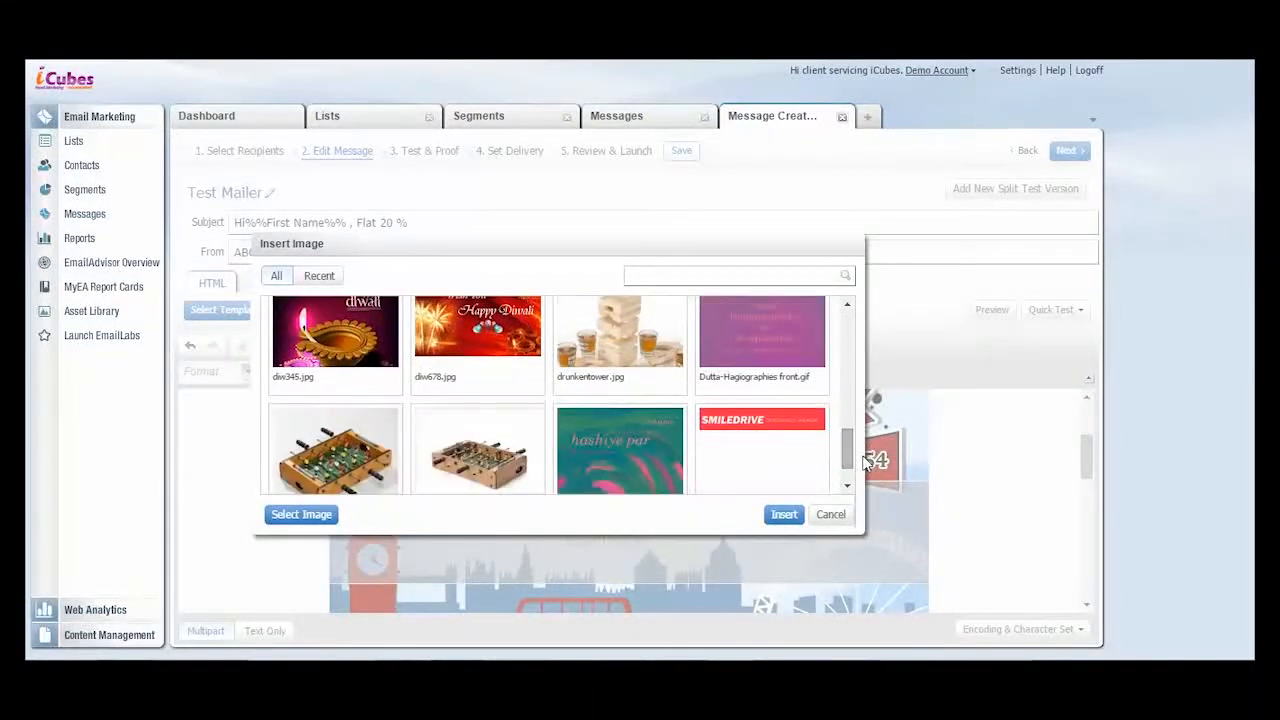
{"action": "left_click", "coordinate": [786, 437]}
{"action": "left_click", "coordinate": [784, 511]}
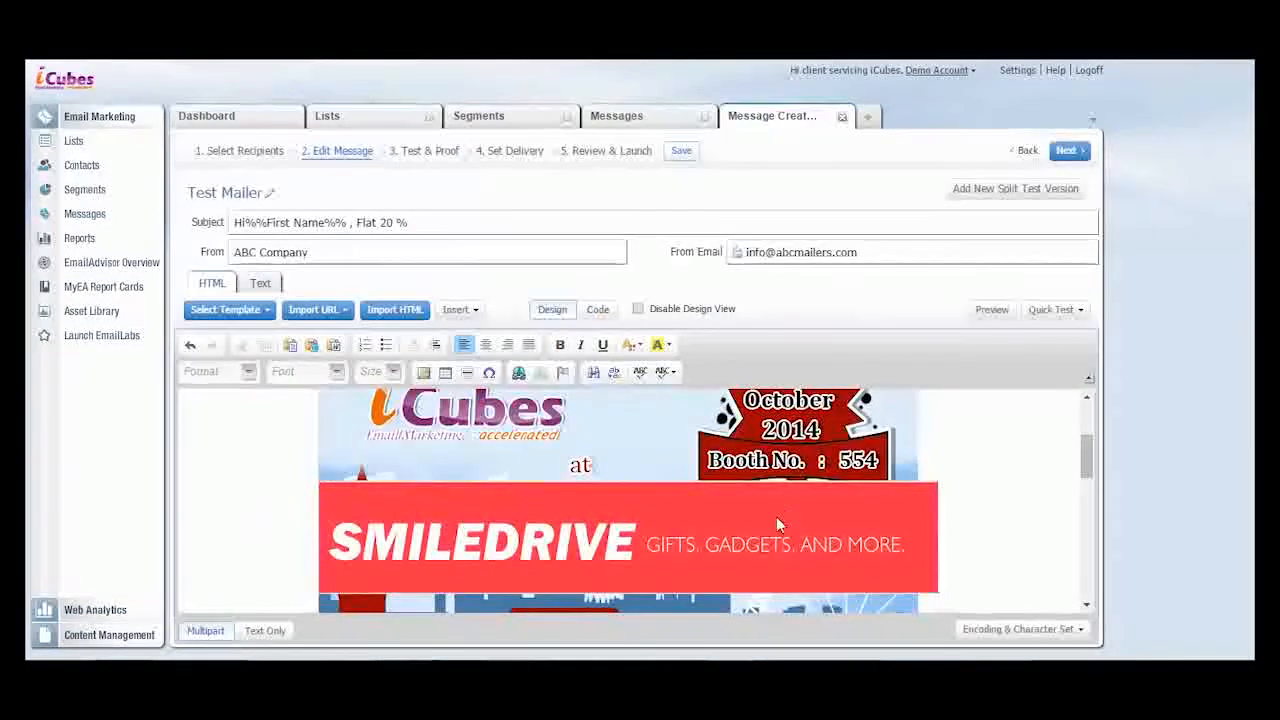
{"action": "mouse_move", "coordinate": [1083, 456]}
{"action": "left_mouse_down"}
{"action": "mouse_move", "coordinate": [1086, 420]}
{"action": "mouse_move", "coordinate": [1082, 464]}
{"action": "left_mouse_up"}
{"action": "left_click", "coordinate": [782, 493]}
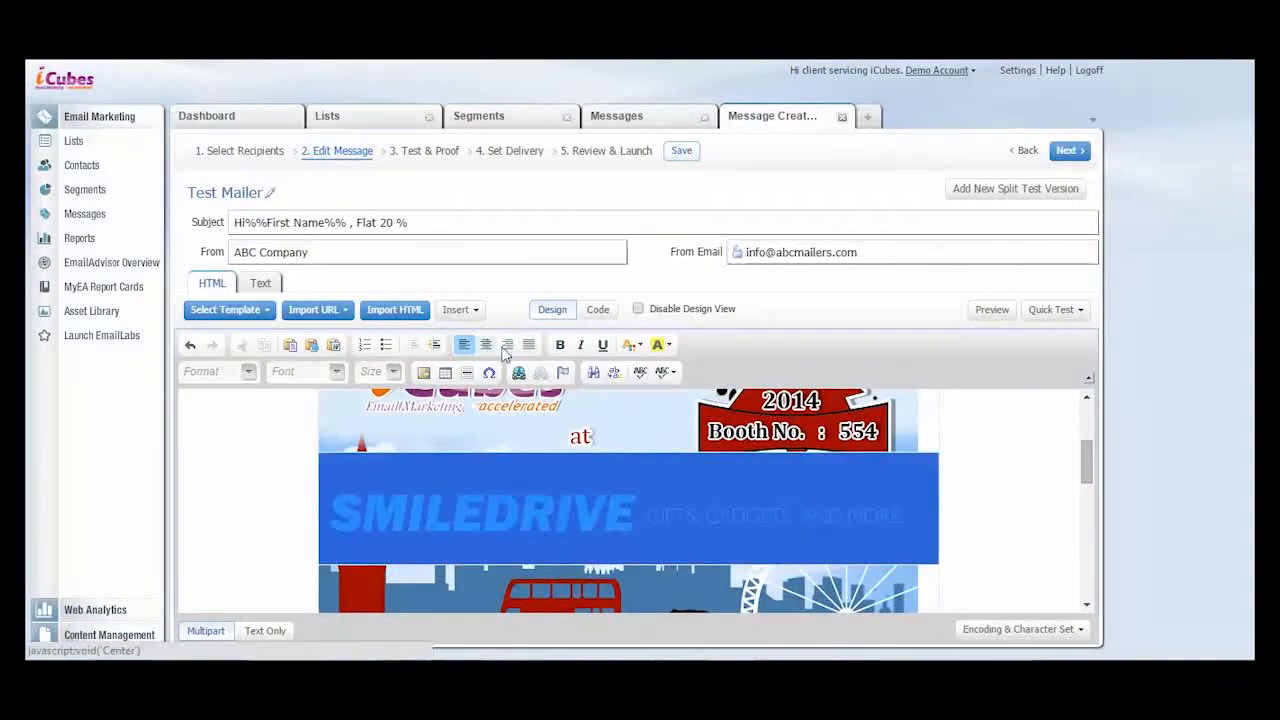
{"action": "left_click", "coordinate": [523, 375]}
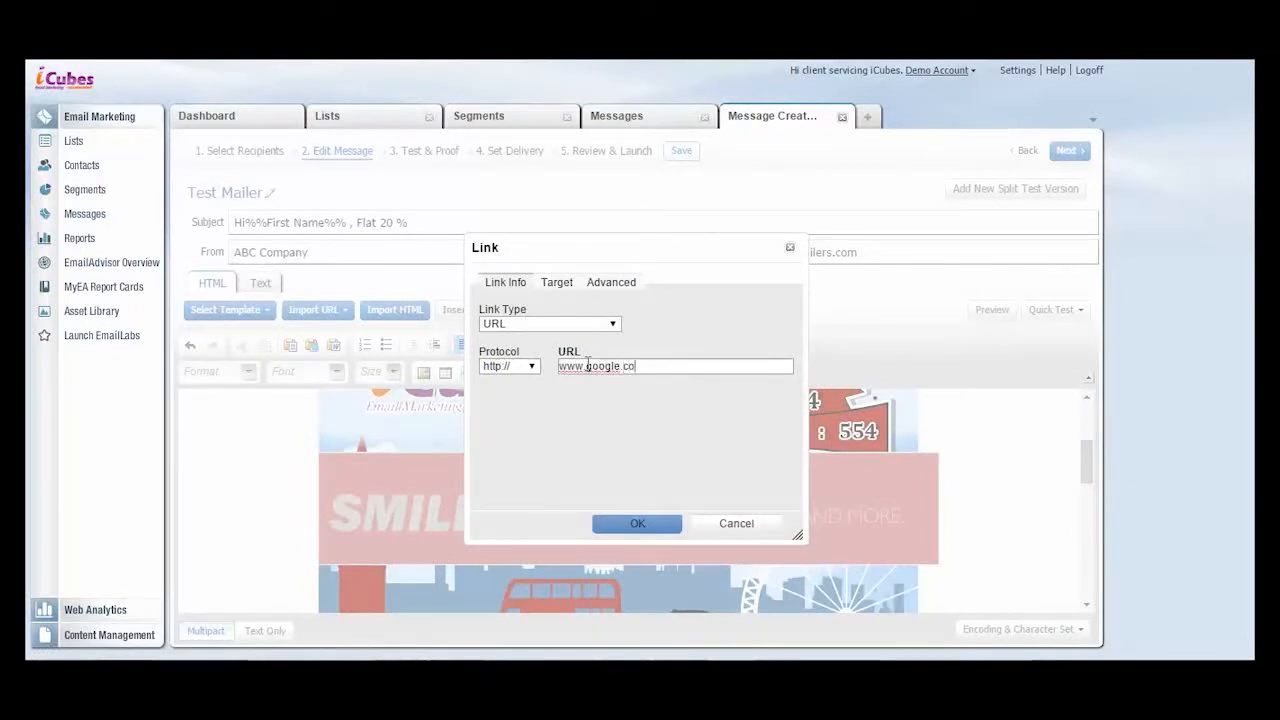
{"action": "left_click", "coordinate": [640, 523]}
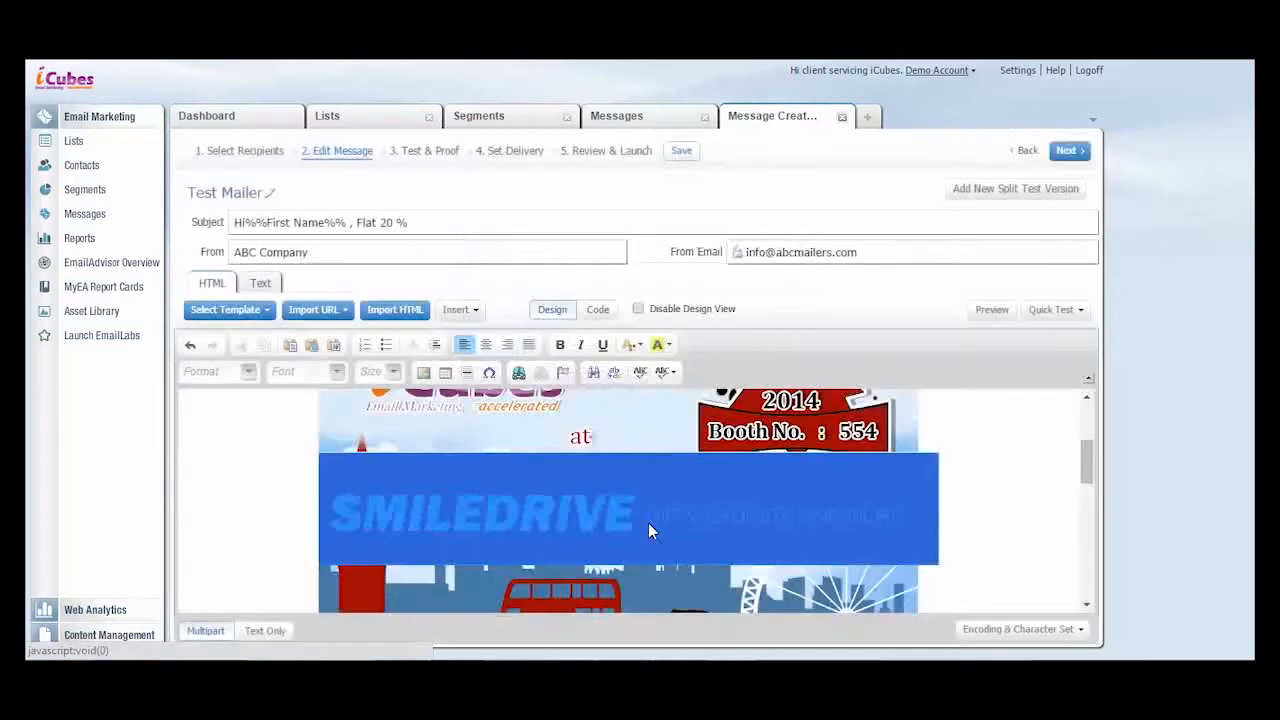
{"action": "left_click", "coordinate": [766, 439]}
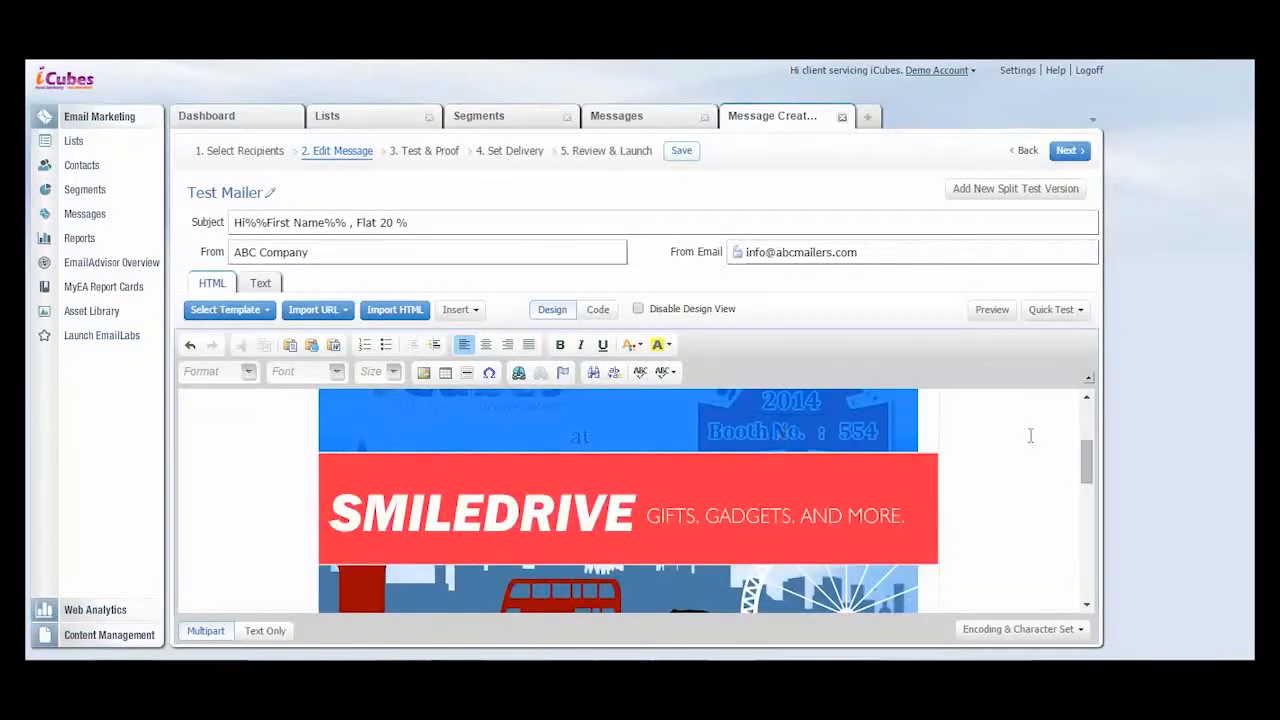
- Preview the mailer, check the header, banner and body text, and close the preview
{"action": "left_click_drag", "start_coordinate": [1090, 470], "coordinate": [1095, 565]}
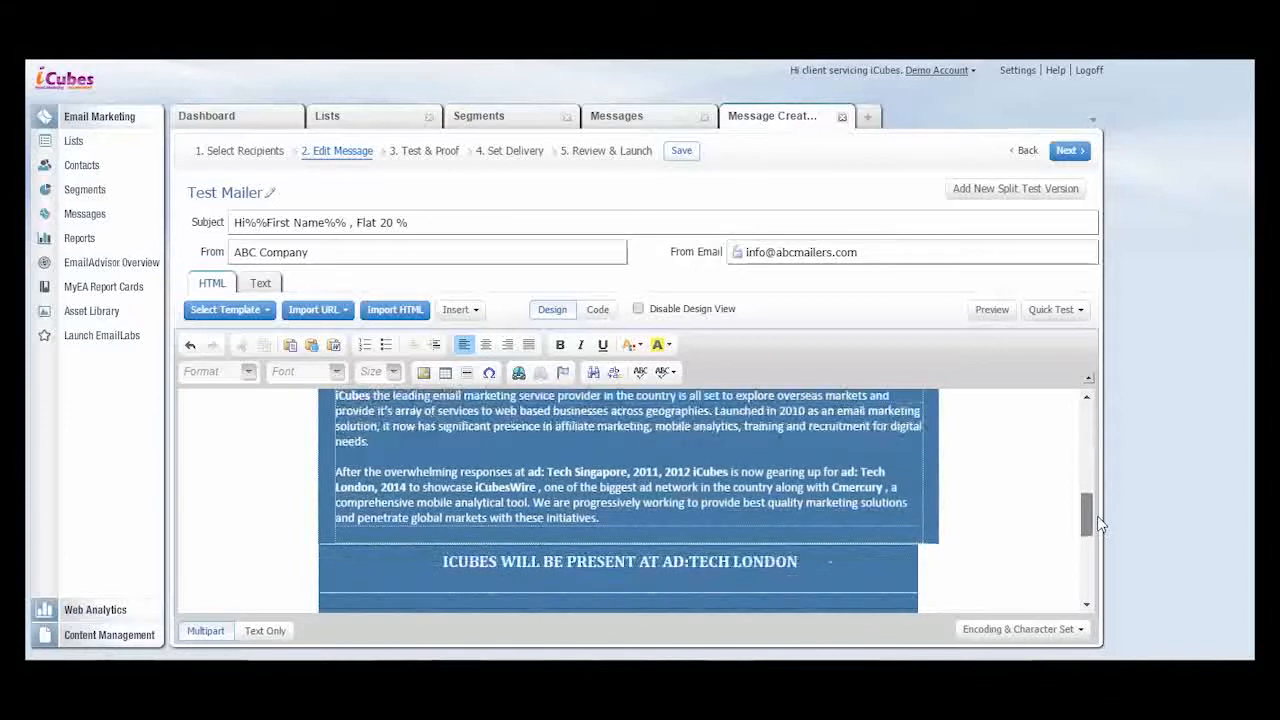
{"action": "left_click", "coordinate": [1003, 311]}
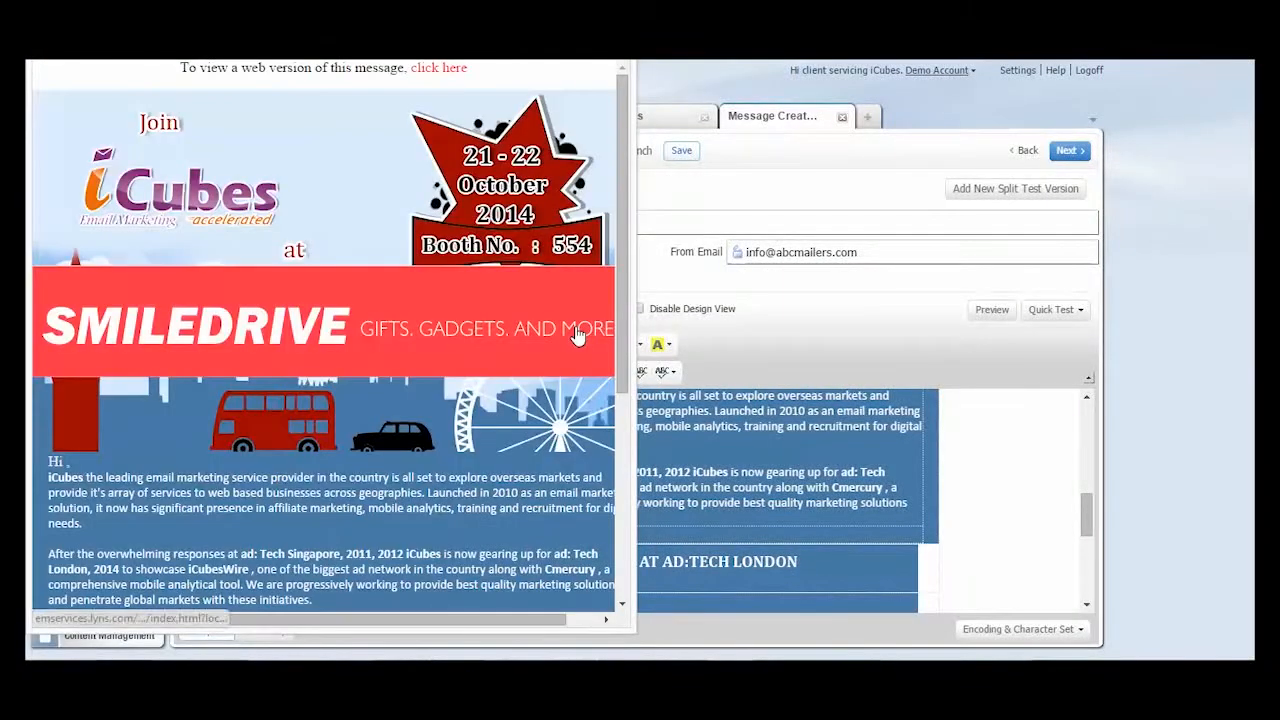
{"action": "mouse_move", "coordinate": [622, 210]}
{"action": "left_mouse_down"}
{"action": "mouse_move", "coordinate": [626, 375]}
{"action": "mouse_move", "coordinate": [630, 192]}
{"action": "left_mouse_up"}
{"action": "left_click", "coordinate": [614, 30]}
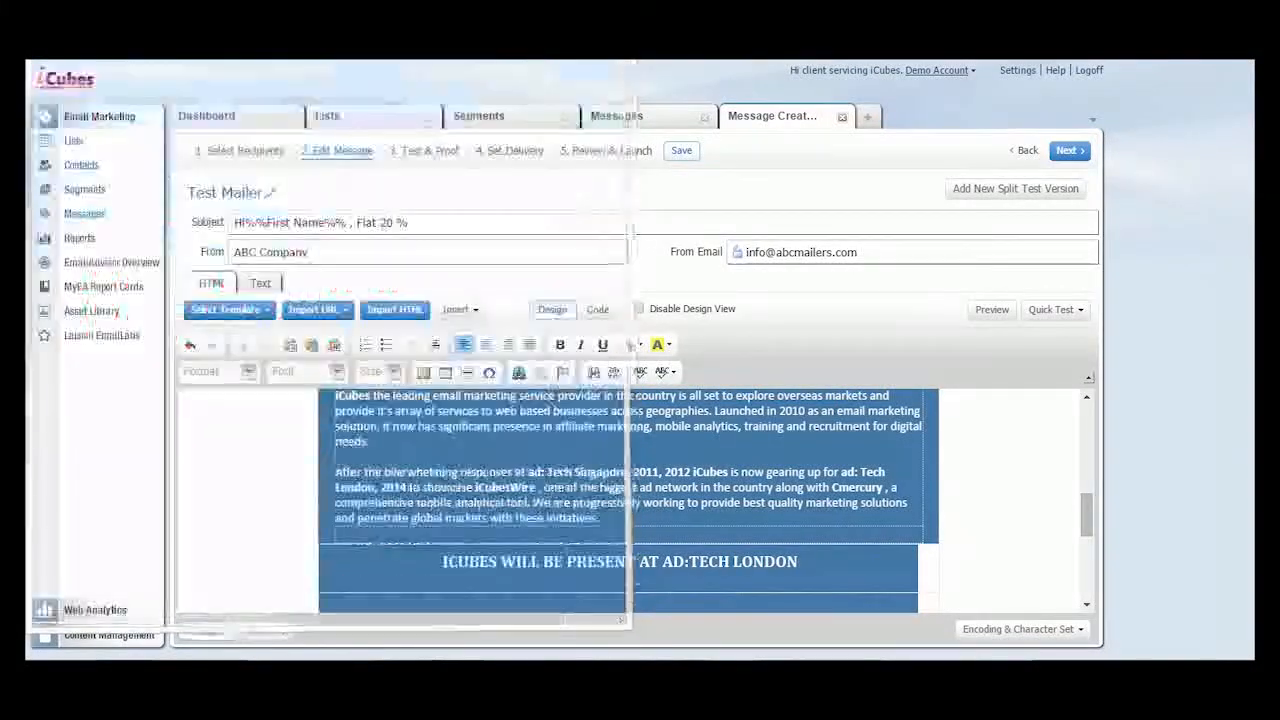
- Fill the message's text version with the automatically pasted HTML content, and clear it again
{"action": "left_click_drag", "start_coordinate": [1086, 520], "coordinate": [1086, 432]}
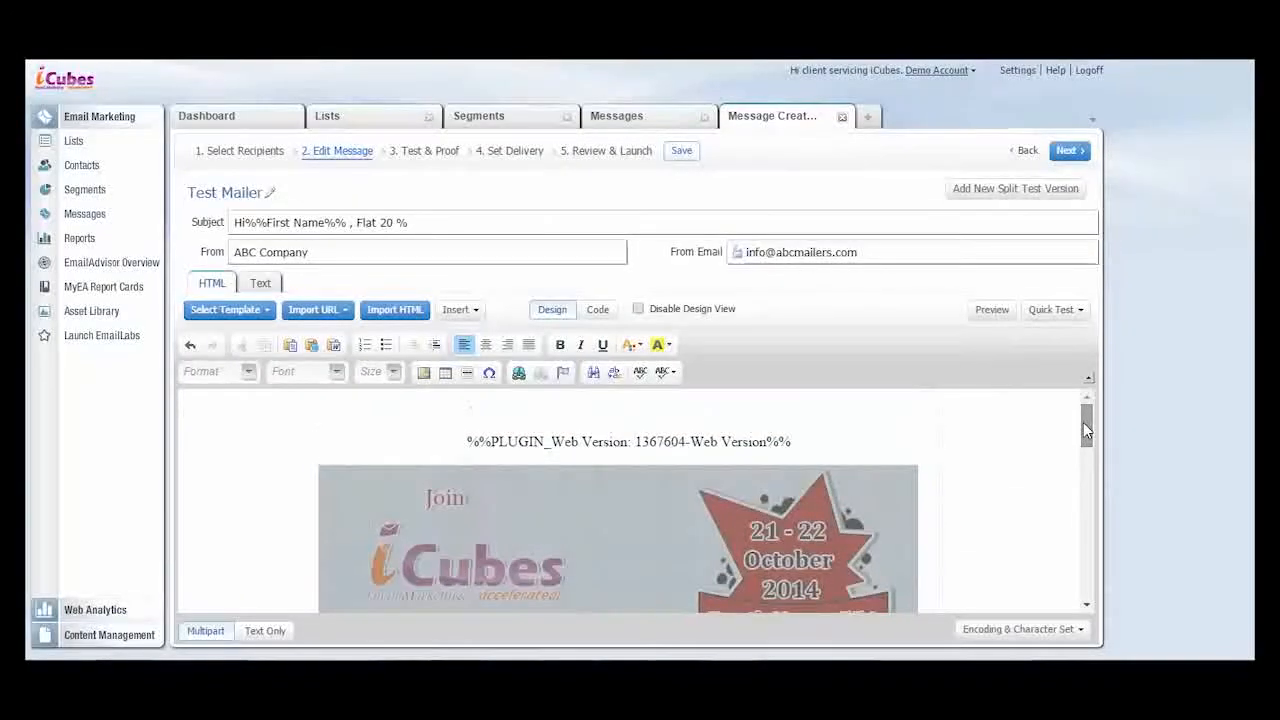
{"action": "left_click", "coordinate": [282, 428]}
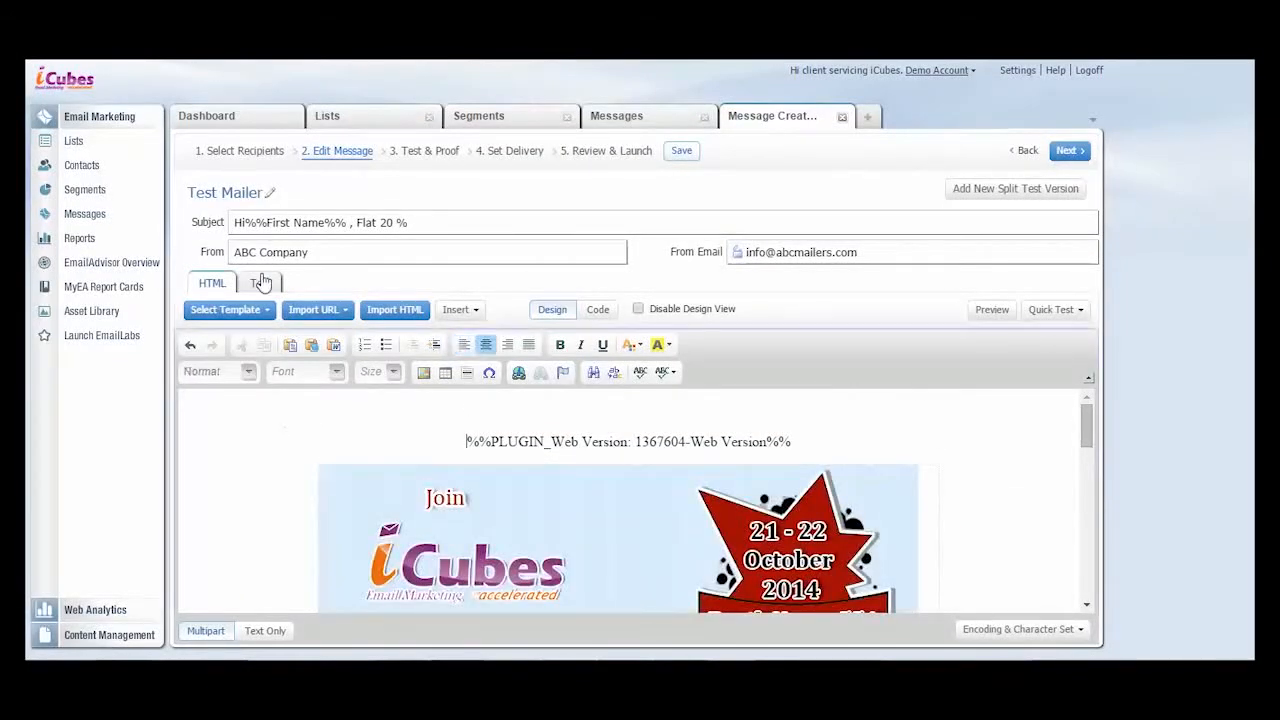
{"action": "left_click", "coordinate": [260, 283]}
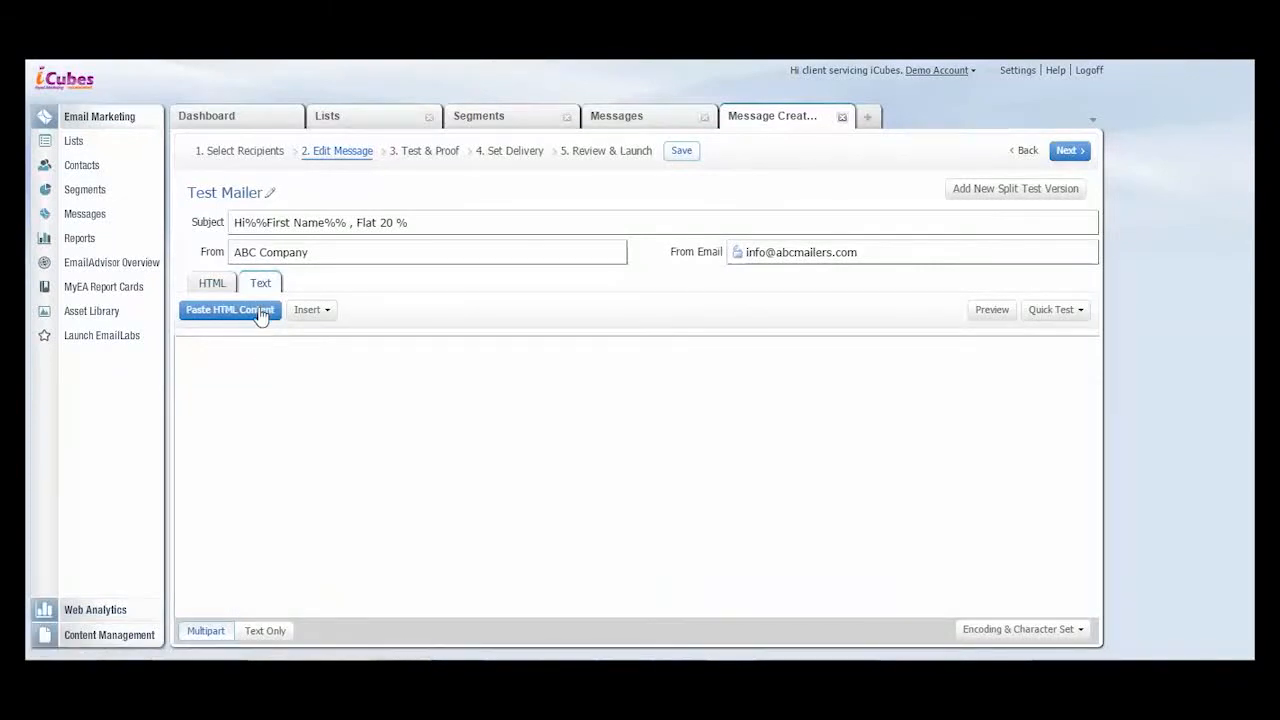
{"action": "left_click", "coordinate": [257, 310]}
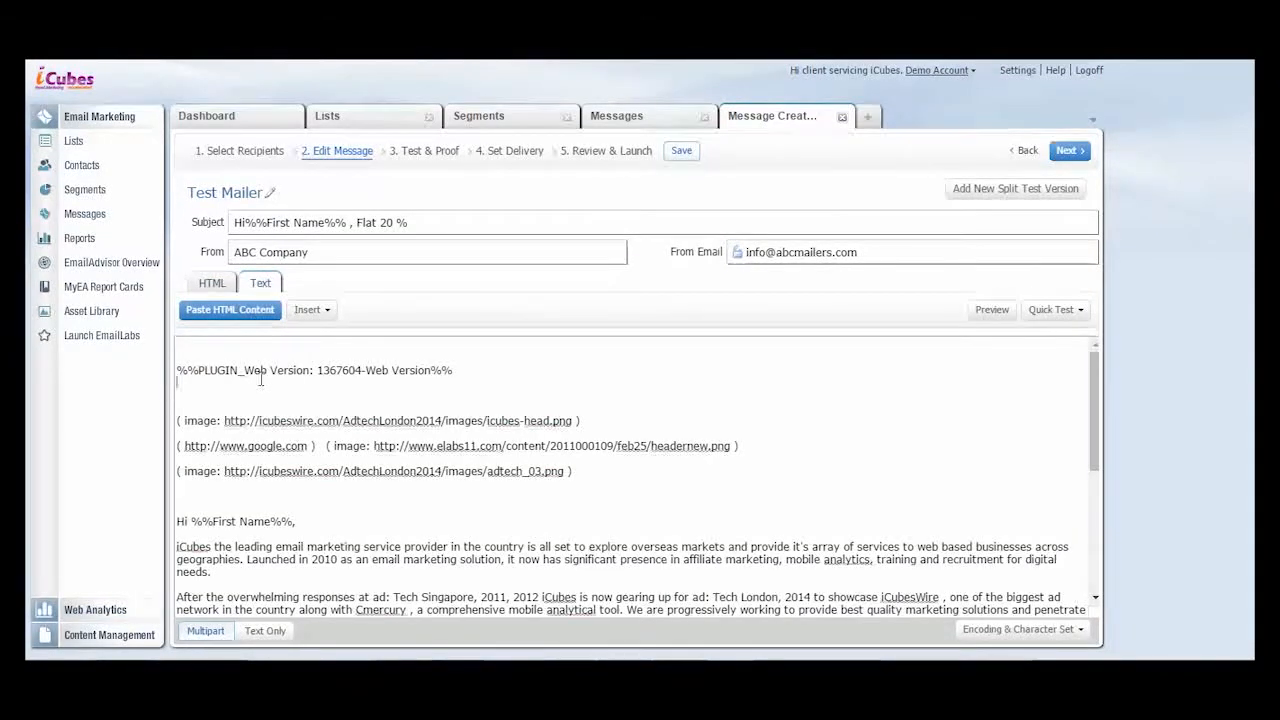
{"action": "key", "text": "ctrl+a"}
{"action": "key", "text": "Delete"}
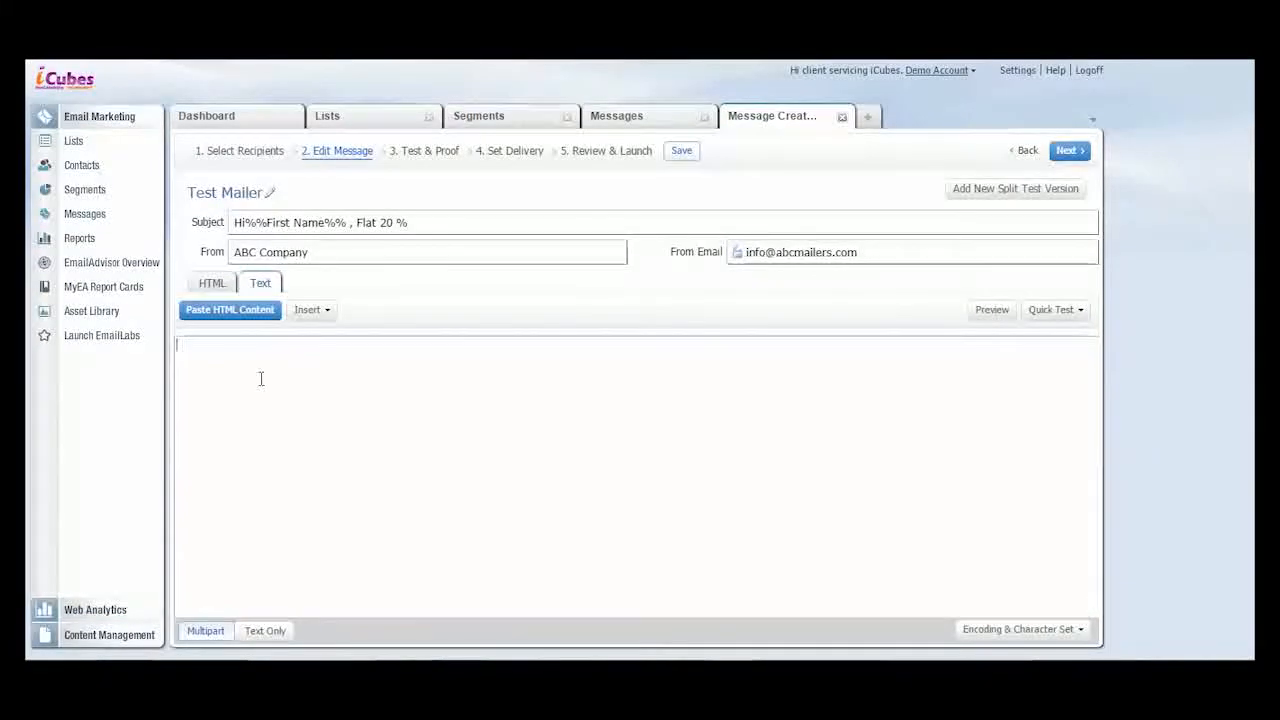
- Copy the entire HTML design content into the message's text version and return to the HTML version
{"action": "left_click", "coordinate": [213, 281]}
{"action": "key", "text": "ctrl+a"}
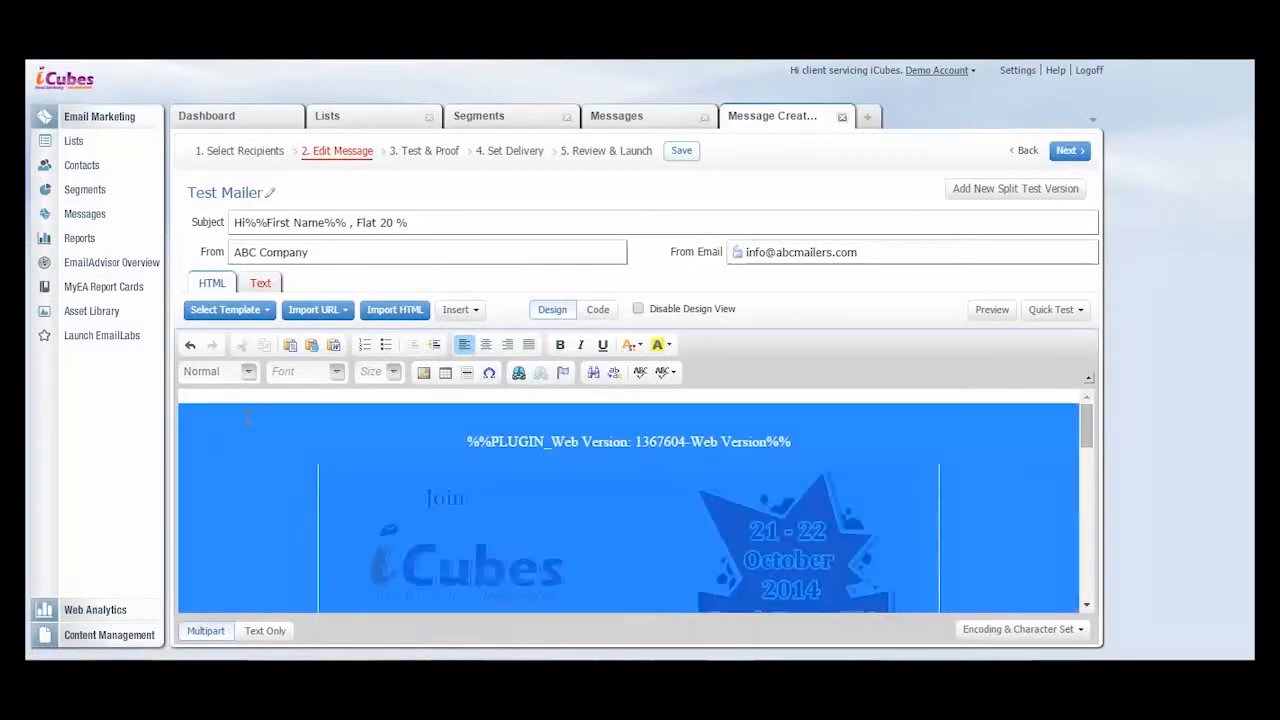
{"action": "left_click", "coordinate": [260, 283]}
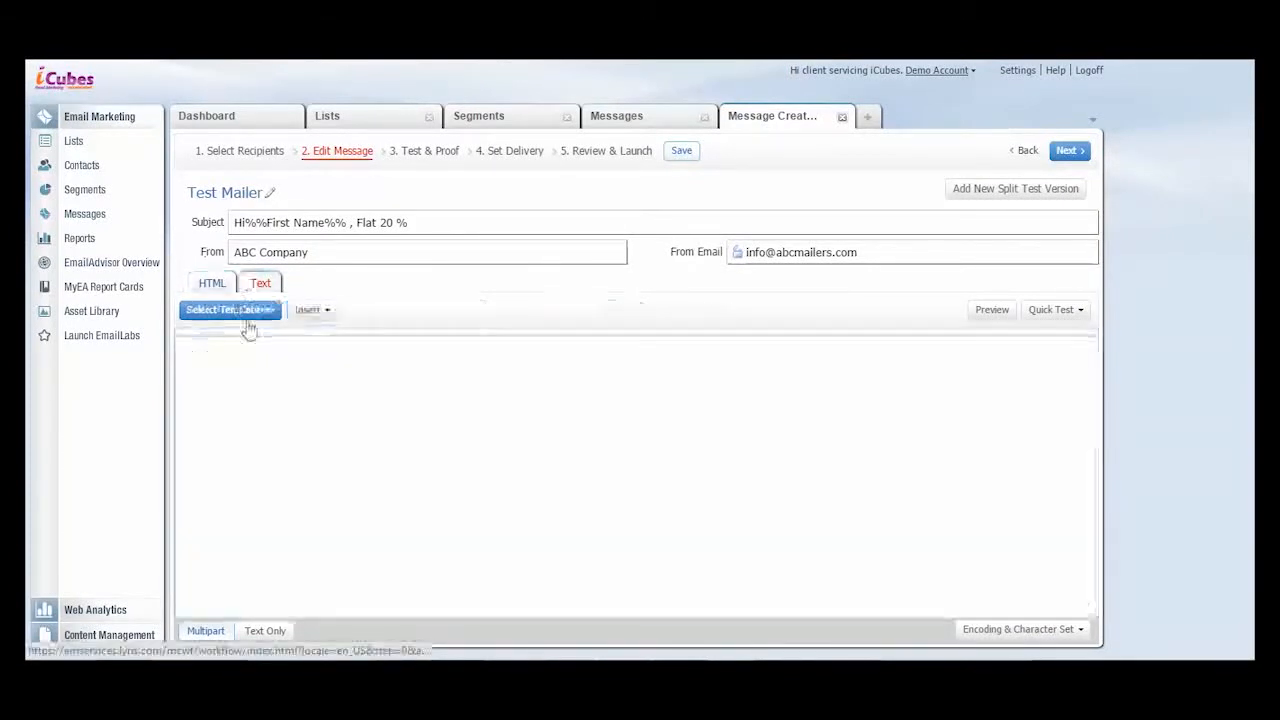
{"action": "left_click", "coordinate": [249, 381]}
{"action": "key", "text": "ctrl+v"}
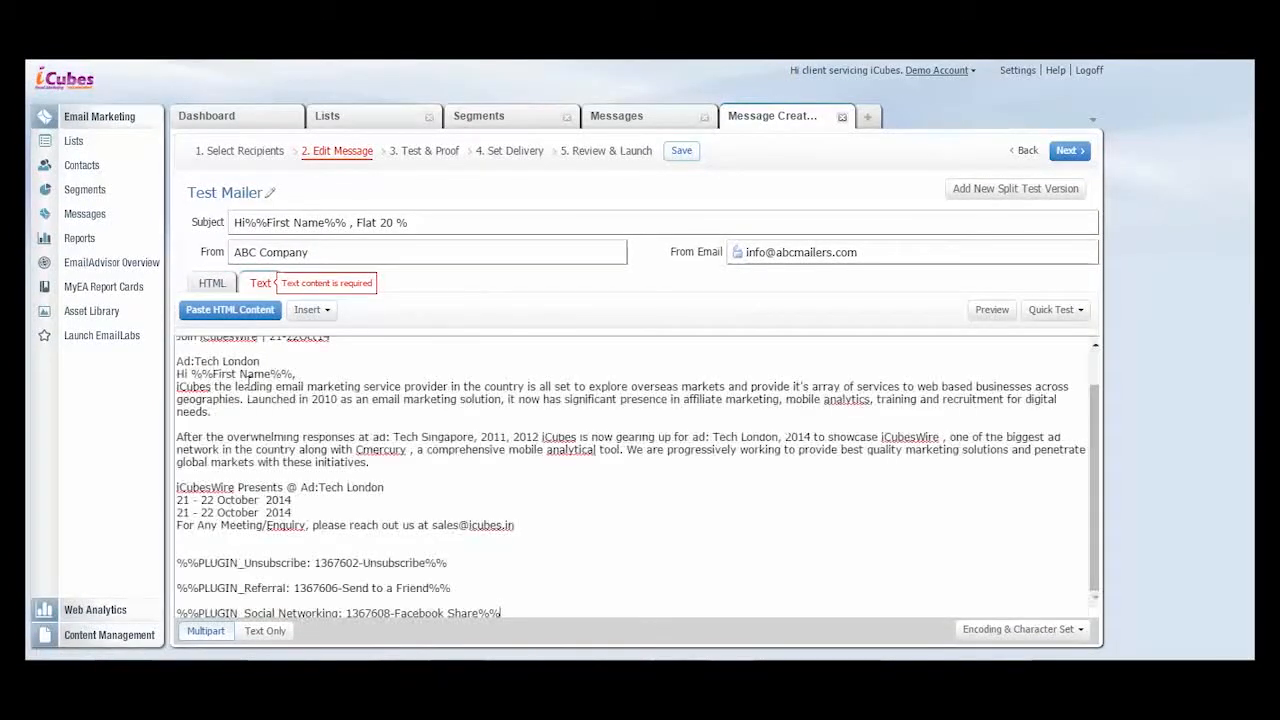
{"action": "left_click", "coordinate": [211, 283]}
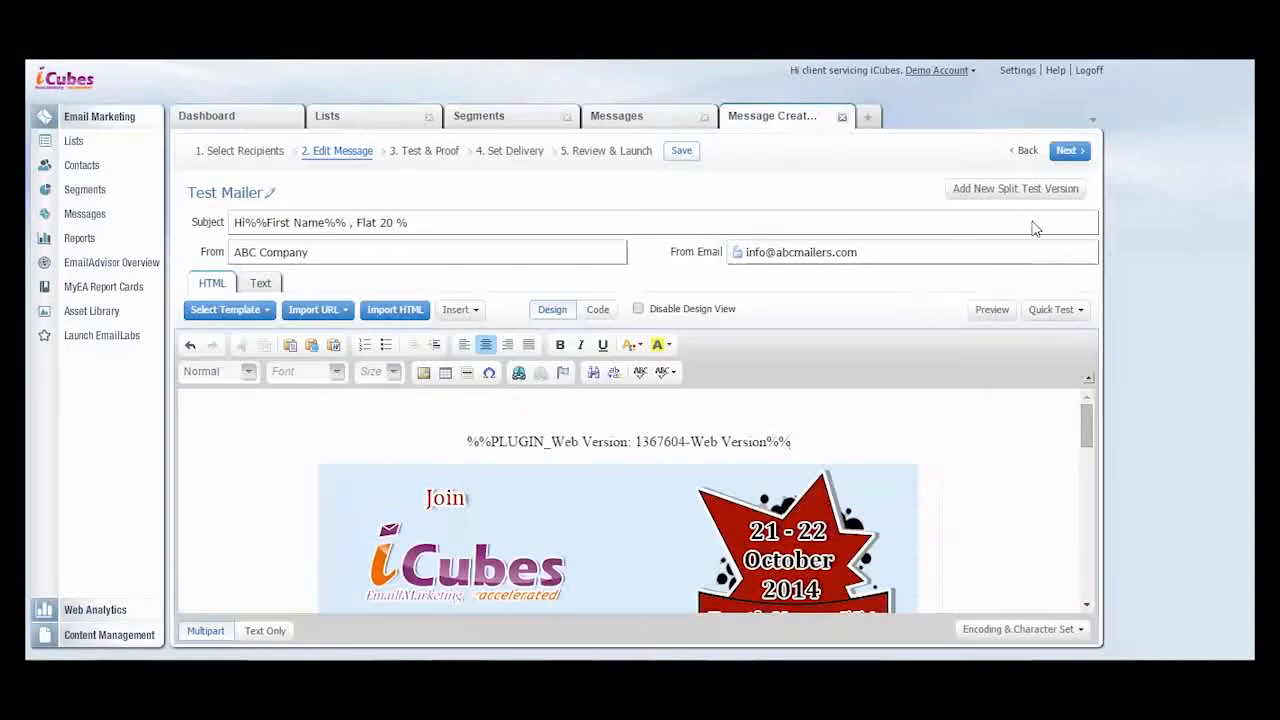
- Send a quick test of the message to the test recipient's e-mail address
{"action": "left_click", "coordinate": [1051, 312]}
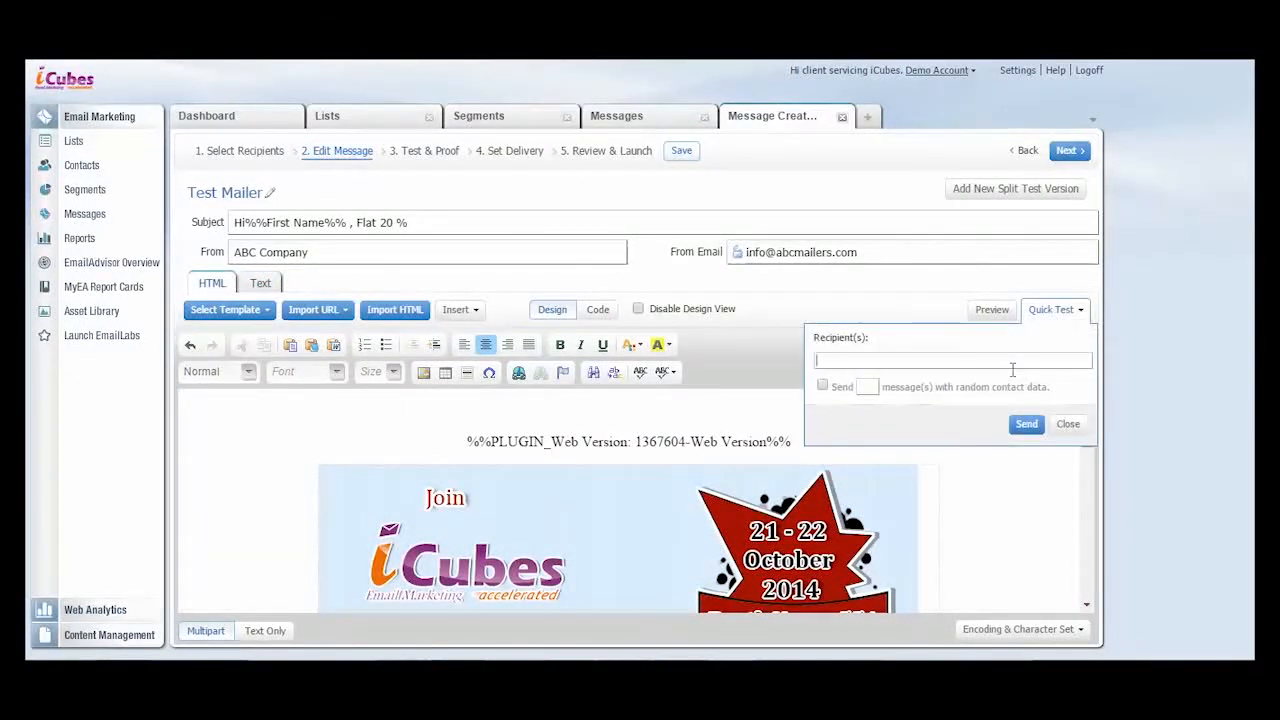
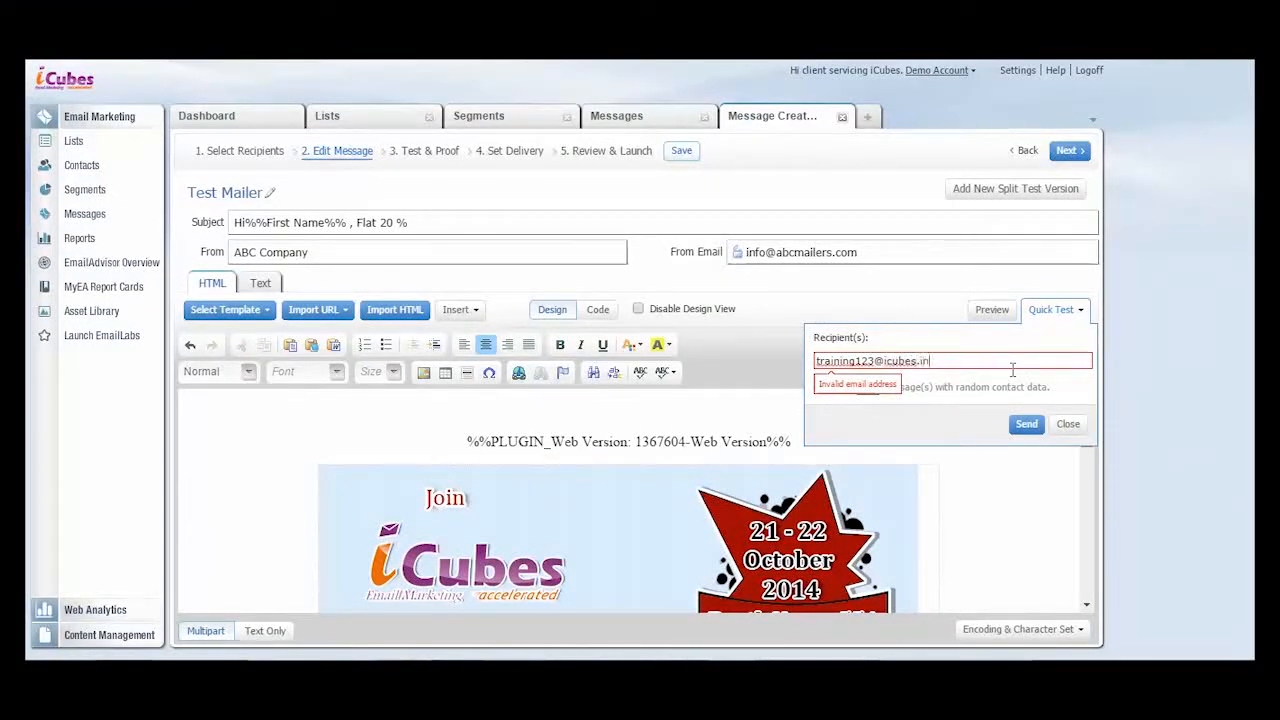
{"action": "left_click", "coordinate": [1038, 425]}
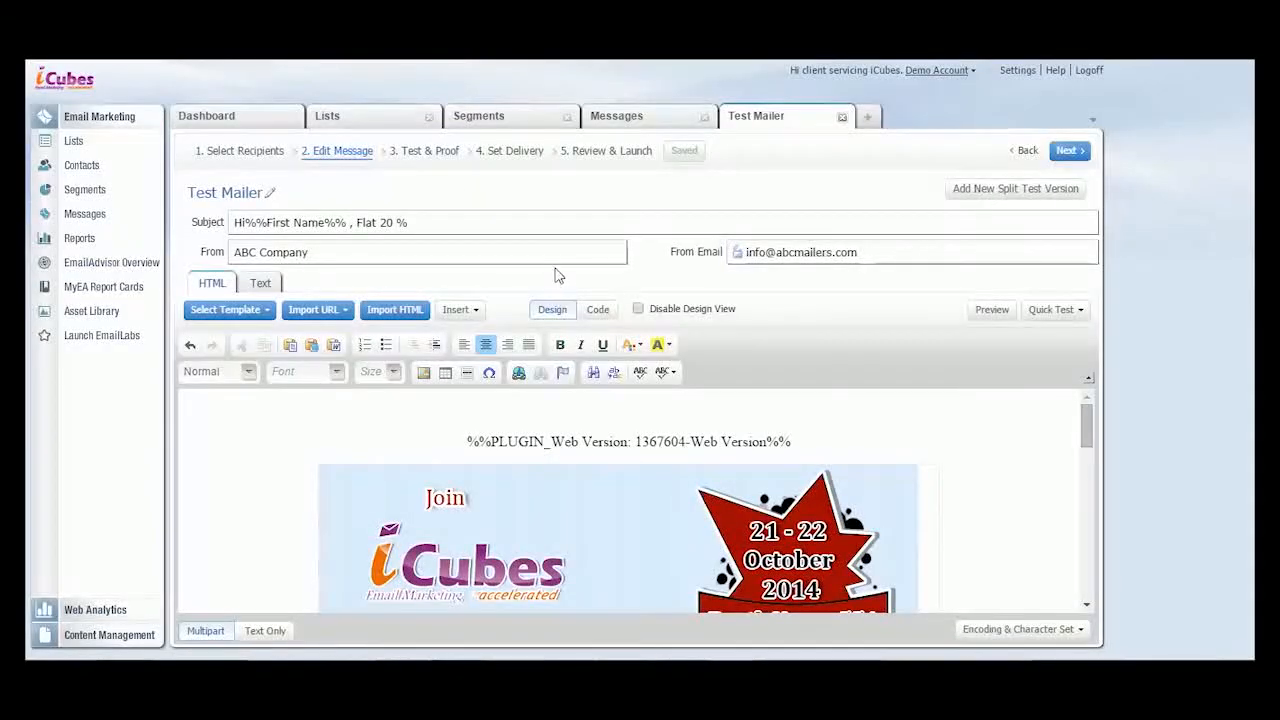
- Run the EmailAdvisor tests on Test Mailer and send a proof to the existing proof contact
{"action": "left_click", "coordinate": [430, 151]}
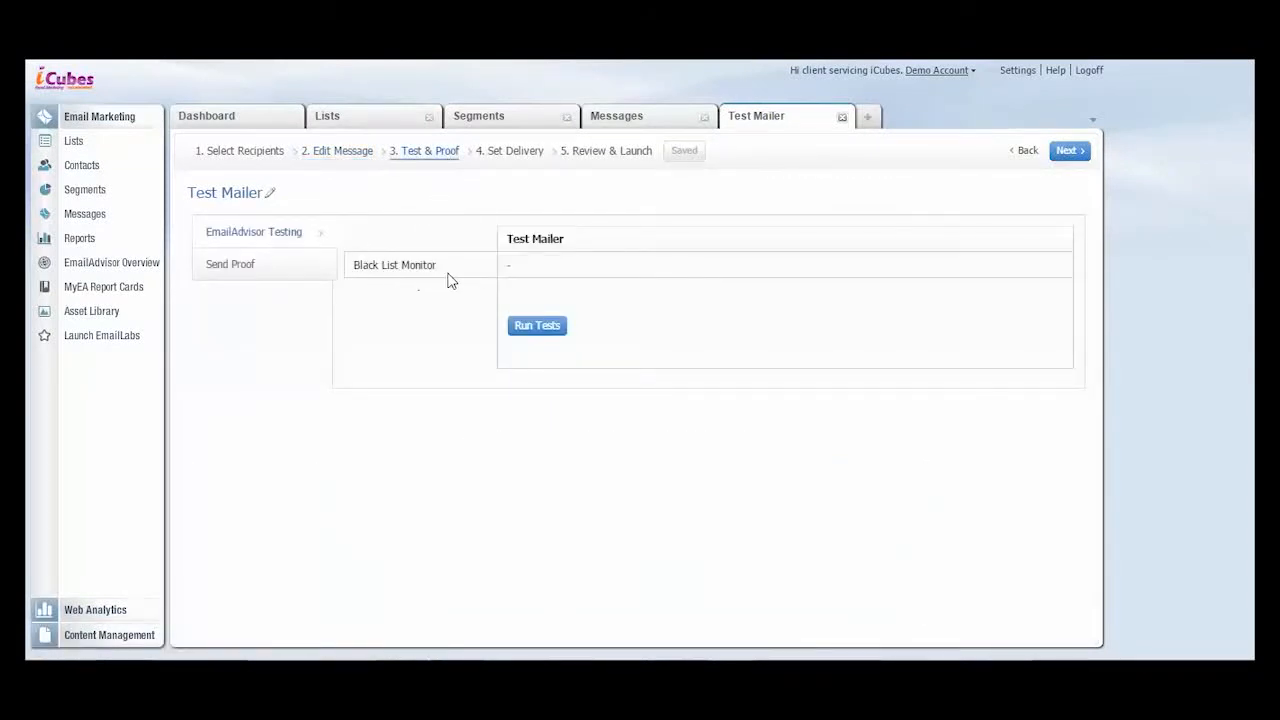
{"action": "left_click", "coordinate": [539, 333]}
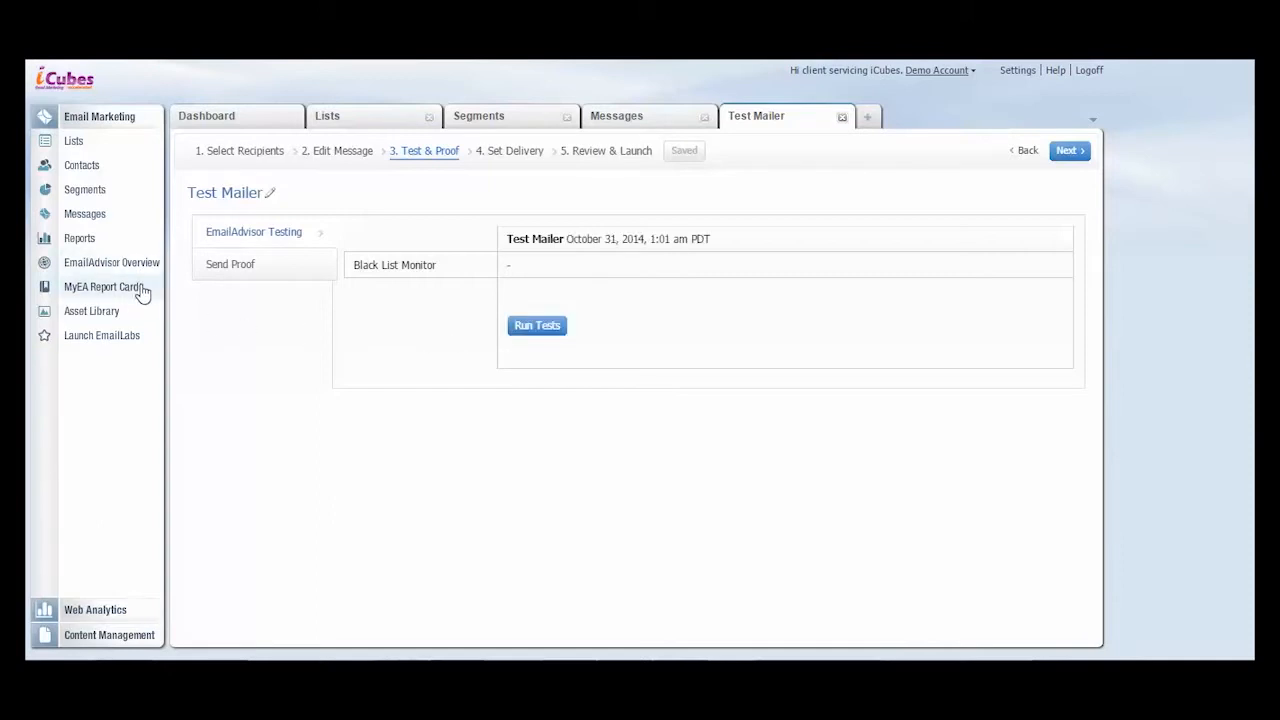
{"action": "left_click", "coordinate": [247, 262]}
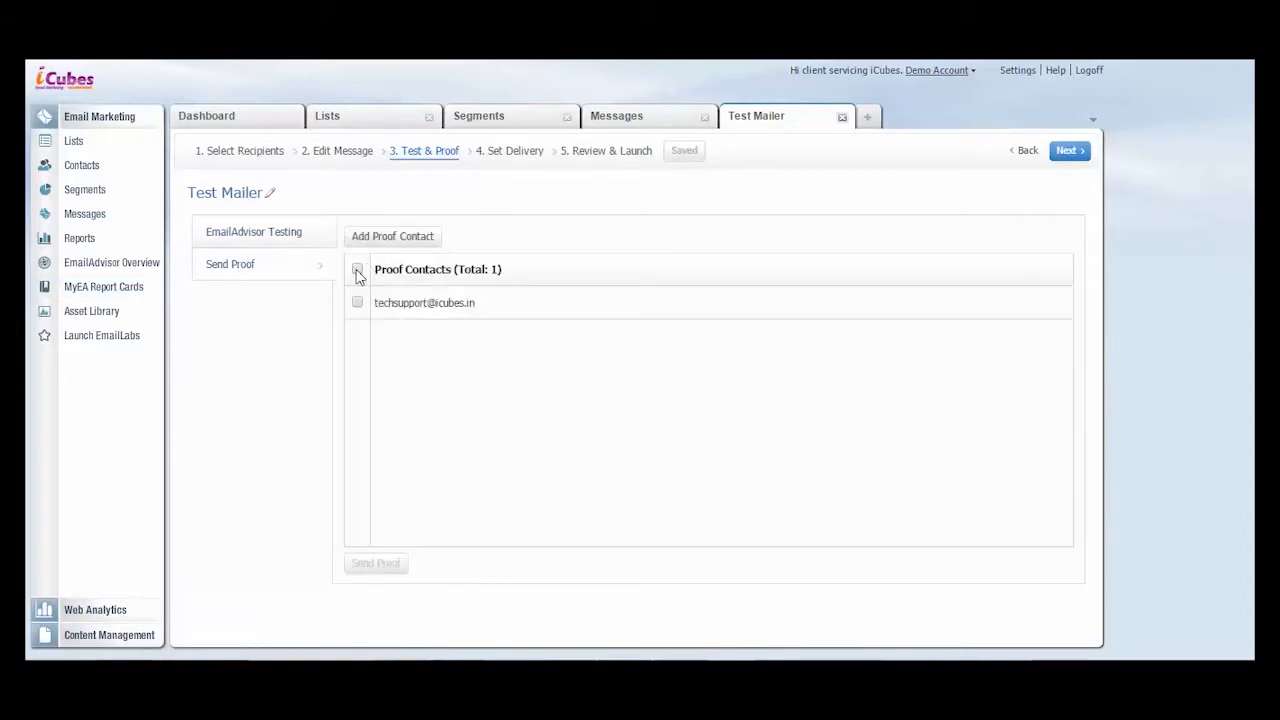
{"action": "left_click", "coordinate": [357, 302]}
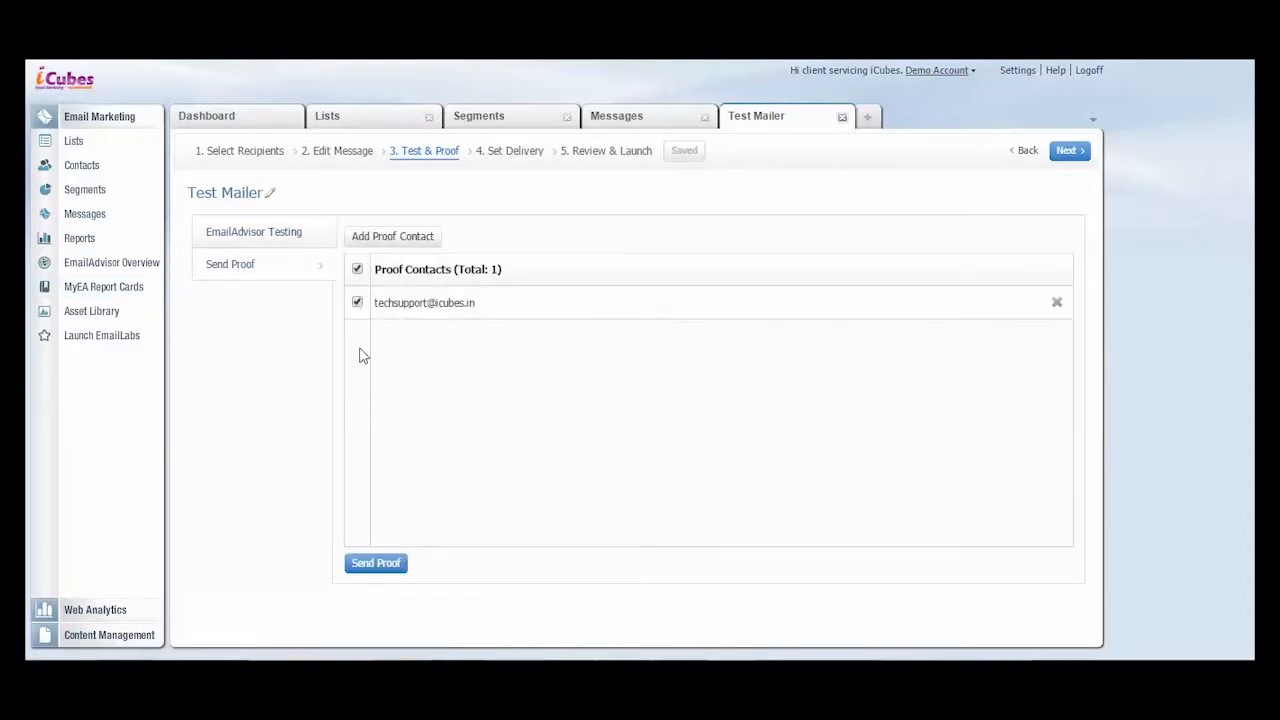
{"action": "left_click", "coordinate": [376, 566]}
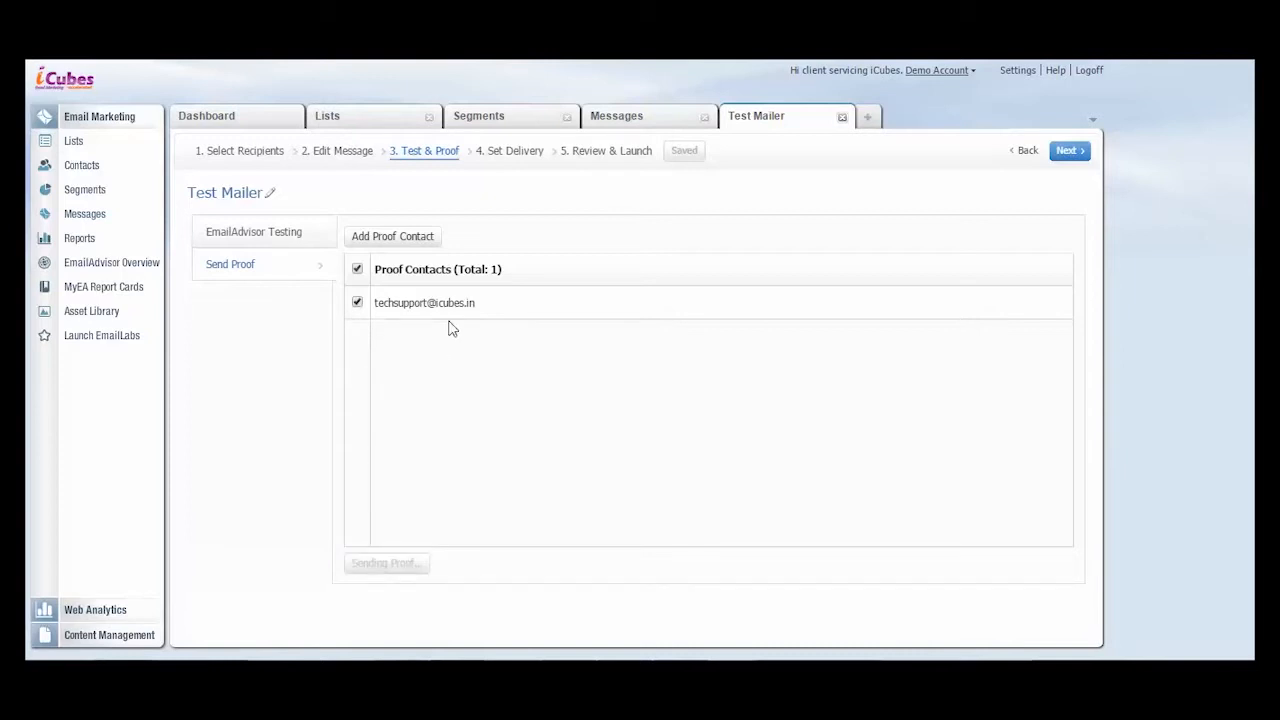
- Set the Test Mailer delivery's send date to Now
{"action": "left_click", "coordinate": [484, 151]}
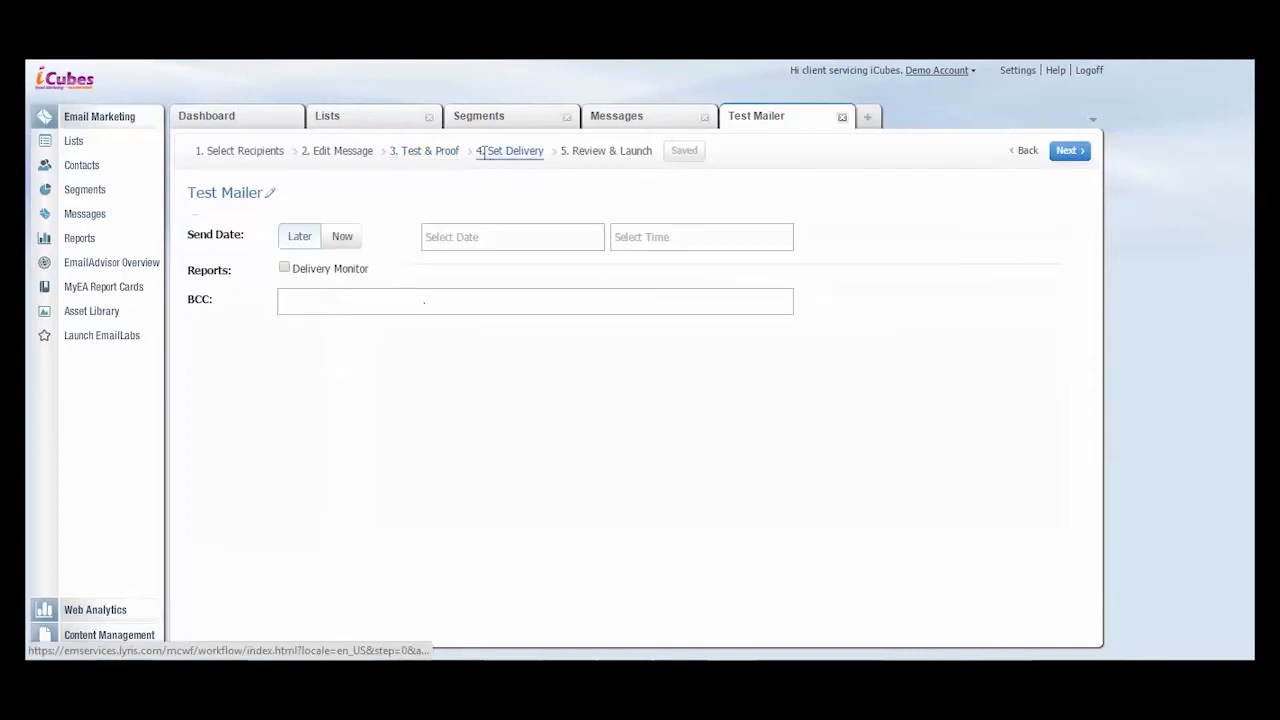
{"action": "left_click", "coordinate": [352, 240]}
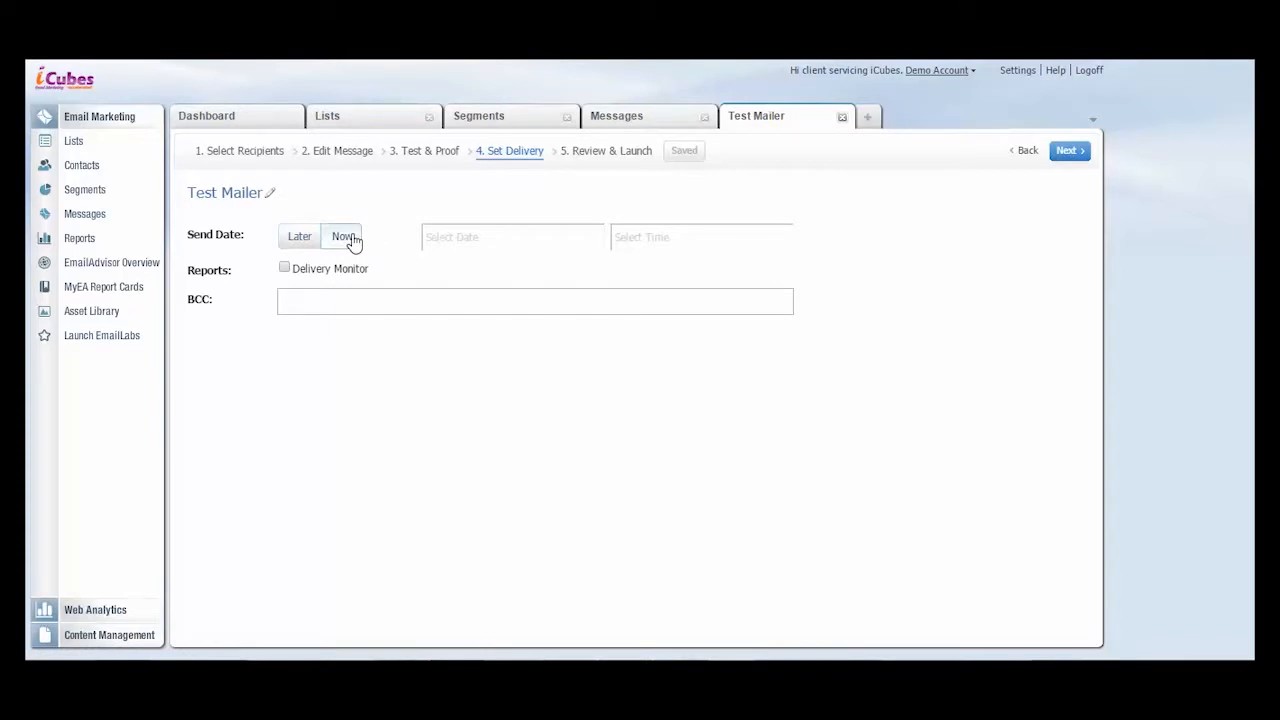
- Set the Test Mailer delivery to Later, with a send date of October 31, 2014 at 6:15 am PDT
{"action": "left_click", "coordinate": [302, 246]}
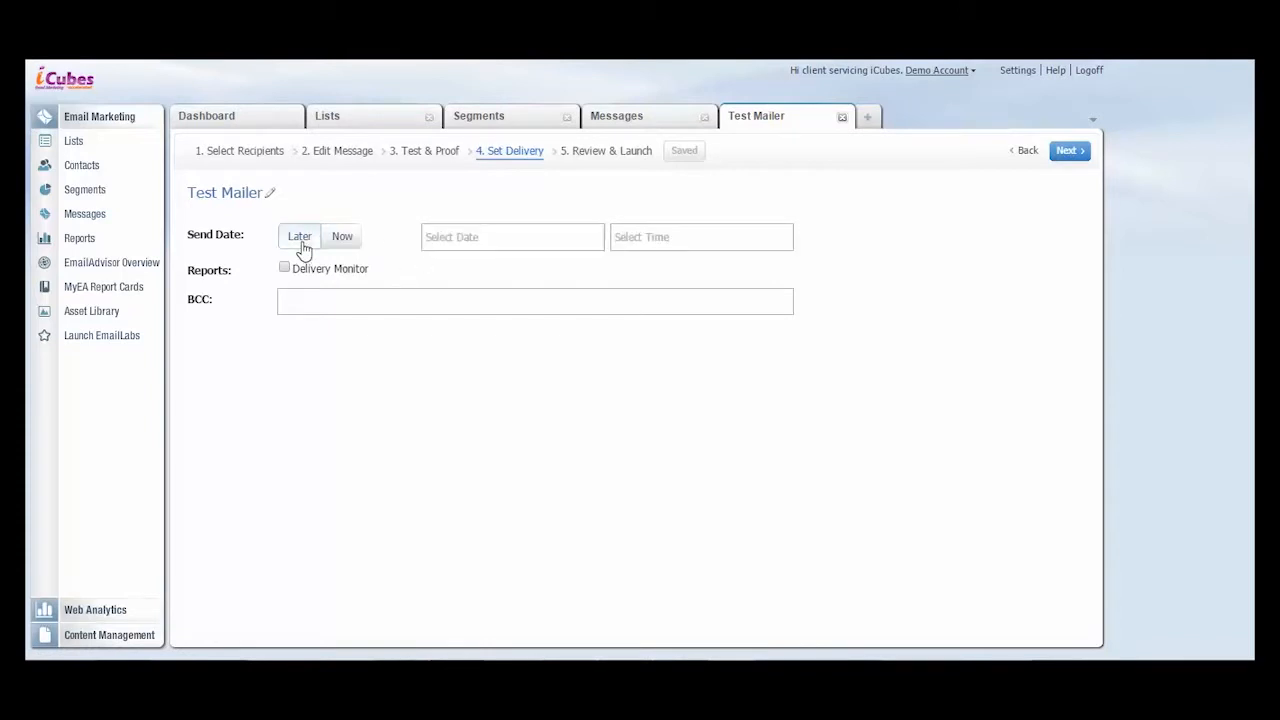
{"action": "left_click", "coordinate": [444, 246]}
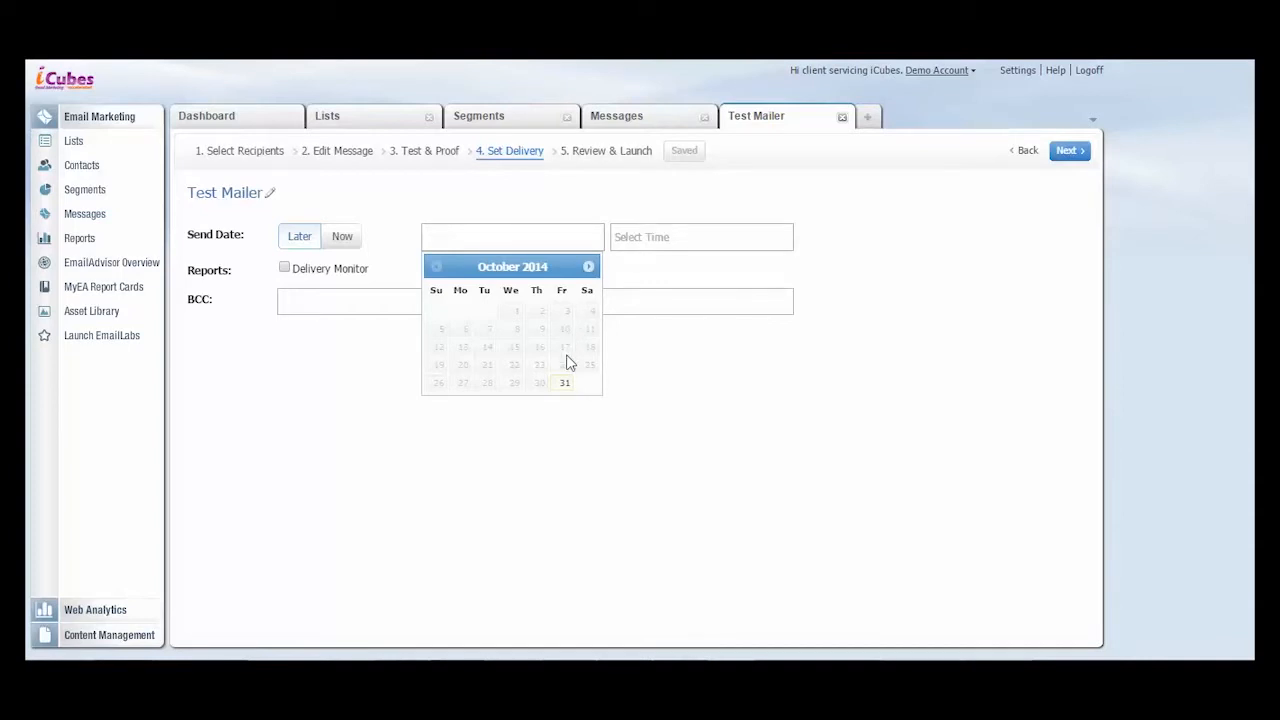
{"action": "left_click", "coordinate": [566, 382]}
{"action": "left_click", "coordinate": [657, 240]}
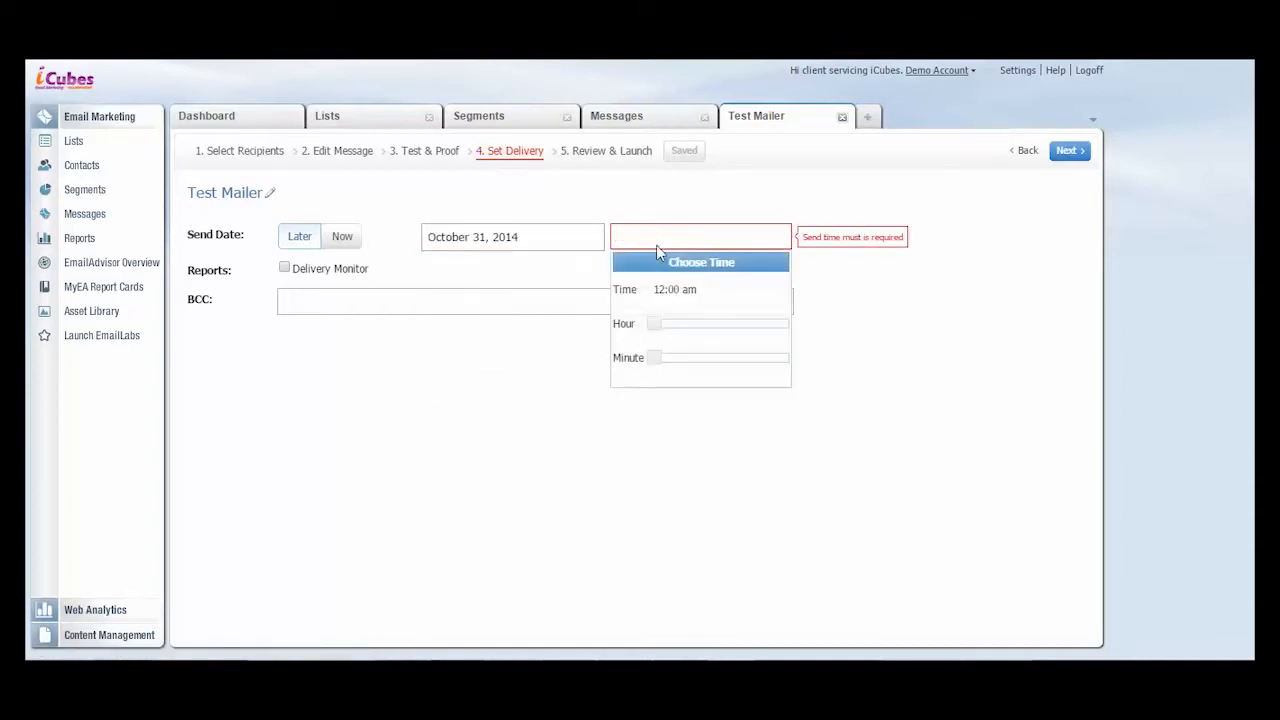
{"action": "left_click", "coordinate": [693, 324]}
{"action": "left_click", "coordinate": [691, 360]}
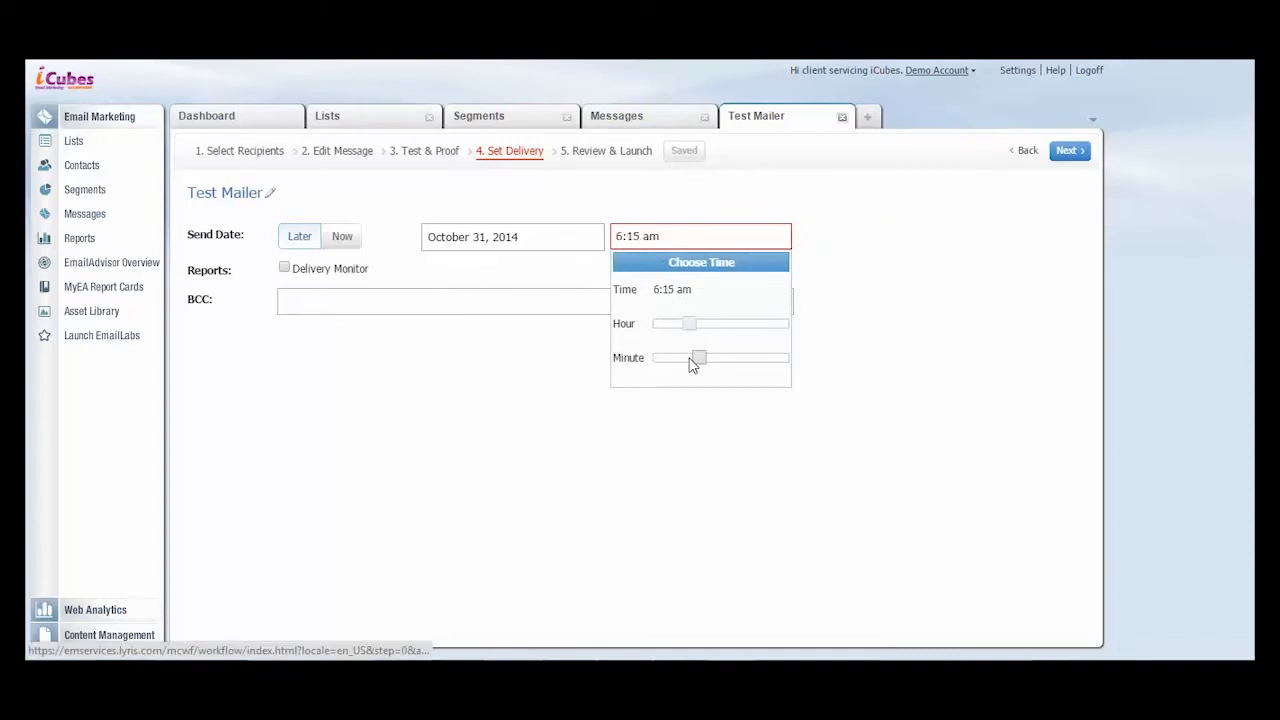
{"action": "left_click", "coordinate": [494, 289]}
- Go to the Review & Launch stage, schedule the Test Mailer message and close it
{"action": "left_click", "coordinate": [598, 151]}
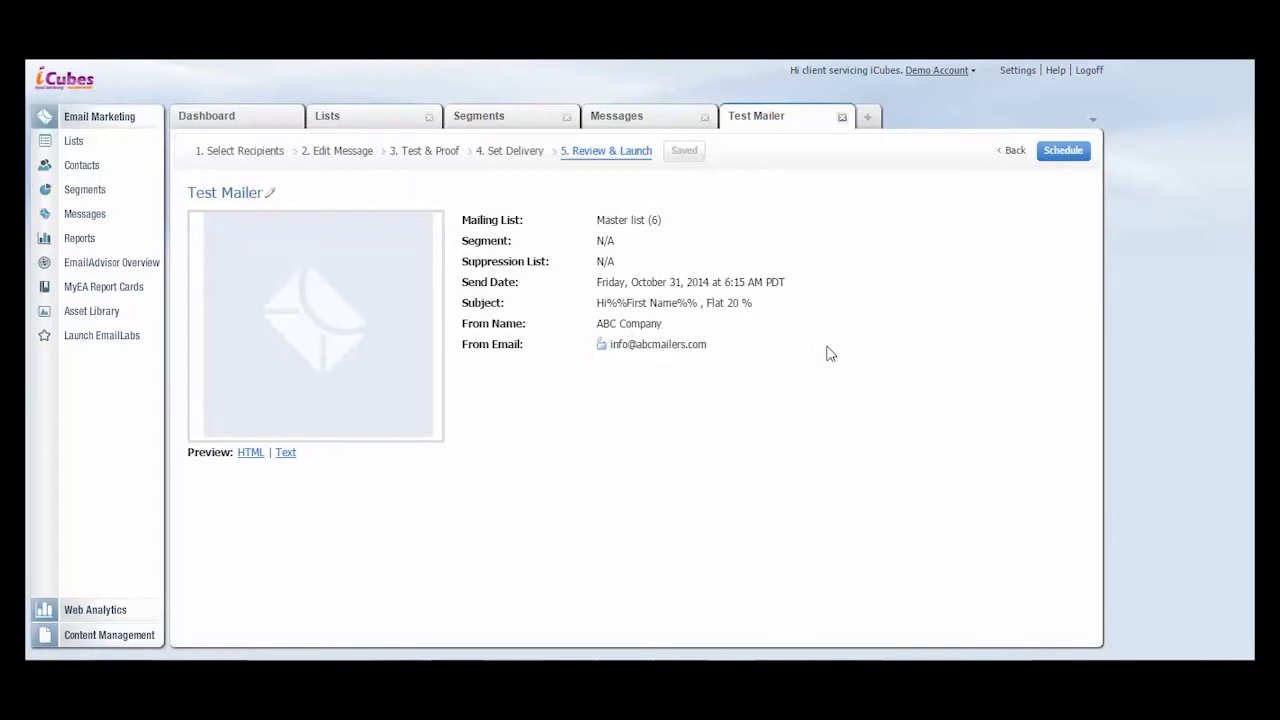
{"action": "left_click", "coordinate": [1058, 150]}
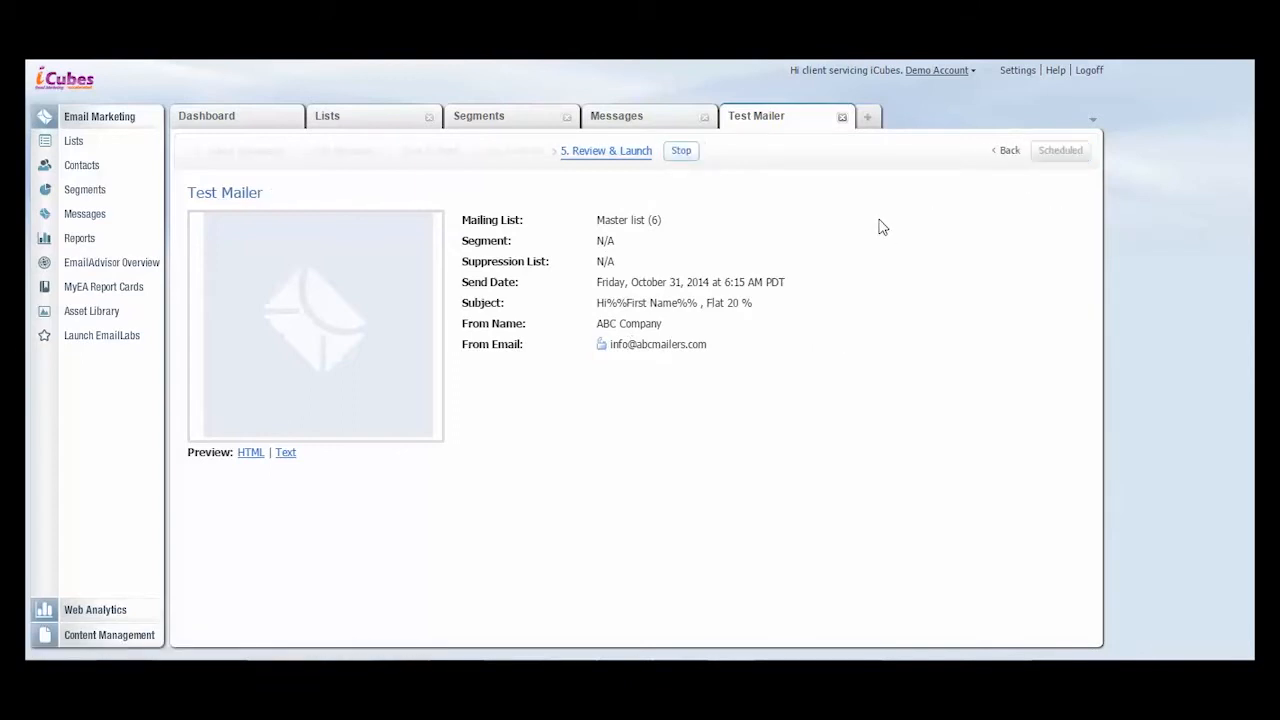
{"action": "left_click", "coordinate": [843, 118]}
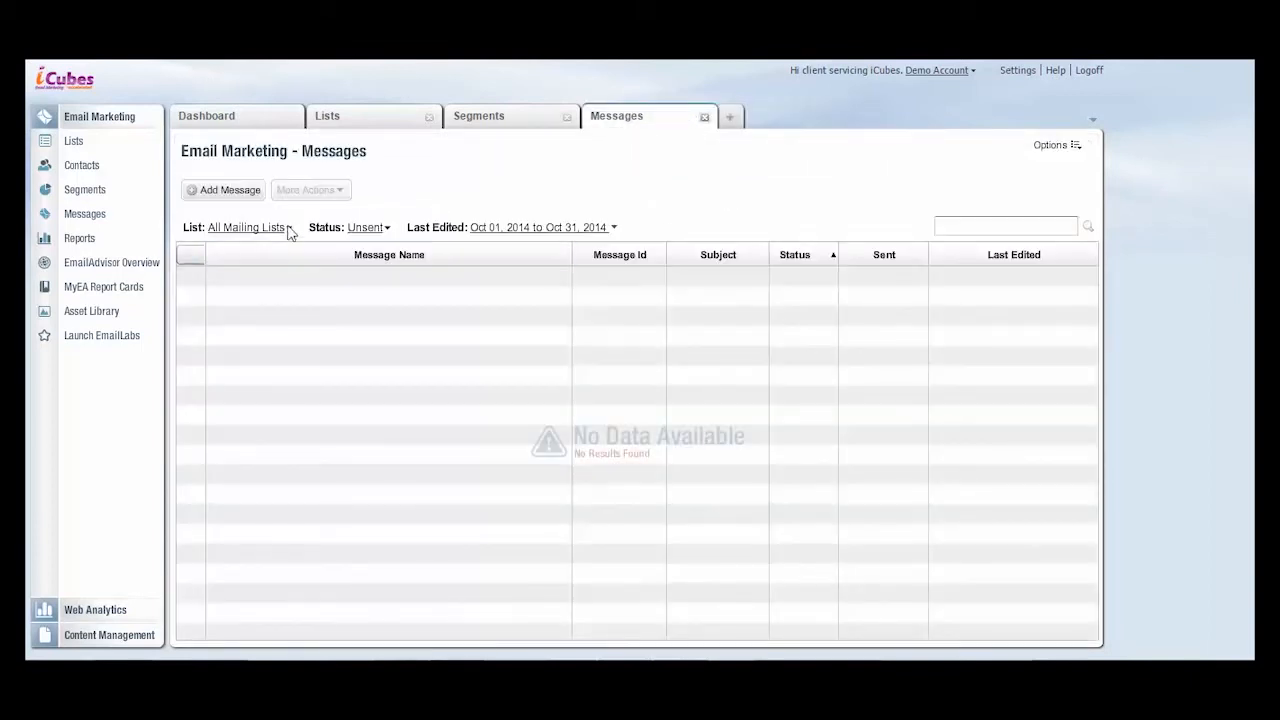
- Filter the messages overview to the Master list mailing list with status All
{"action": "left_click", "coordinate": [289, 229]}
{"action": "left_click", "coordinate": [274, 295]}
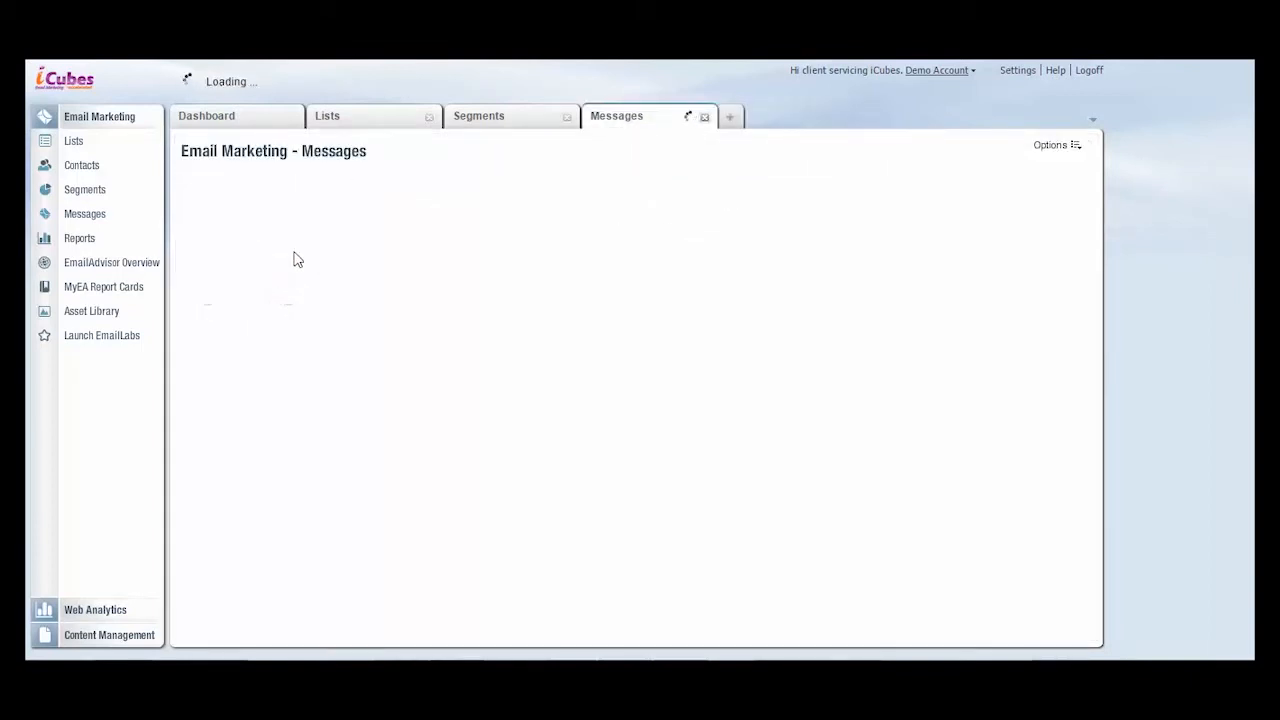
{"action": "left_click", "coordinate": [351, 231]}
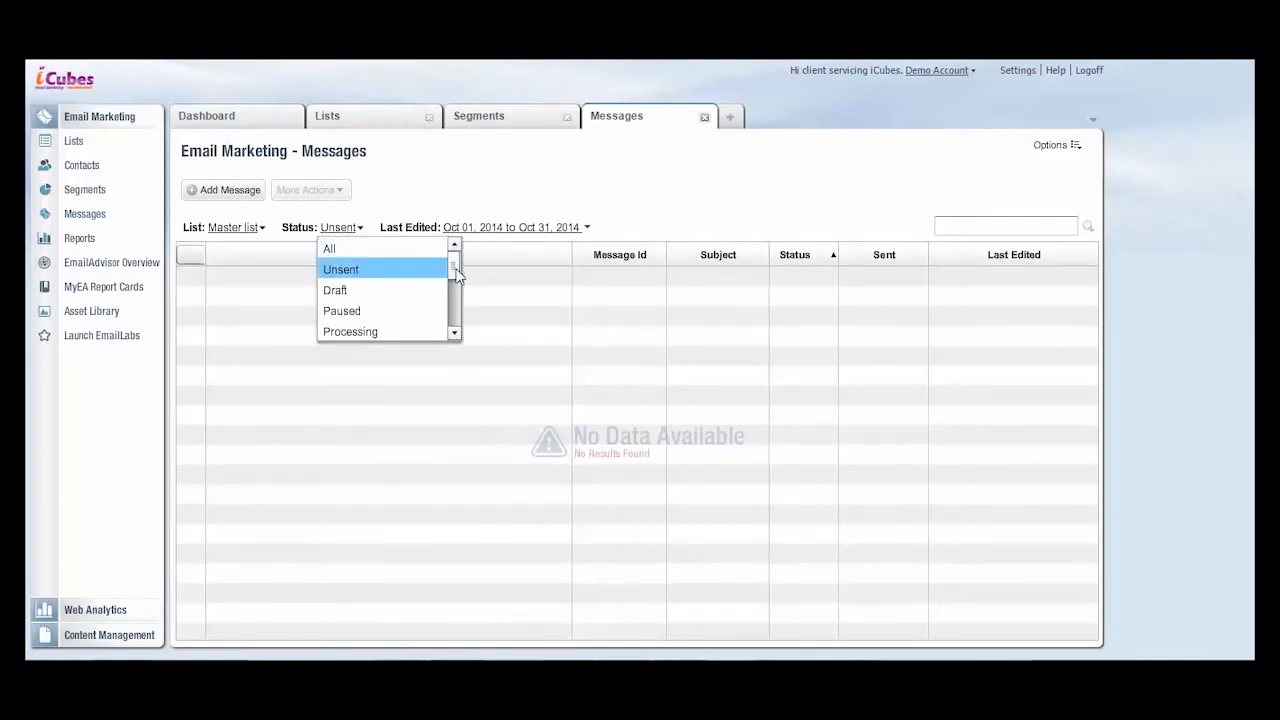
{"action": "left_click", "coordinate": [405, 250]}
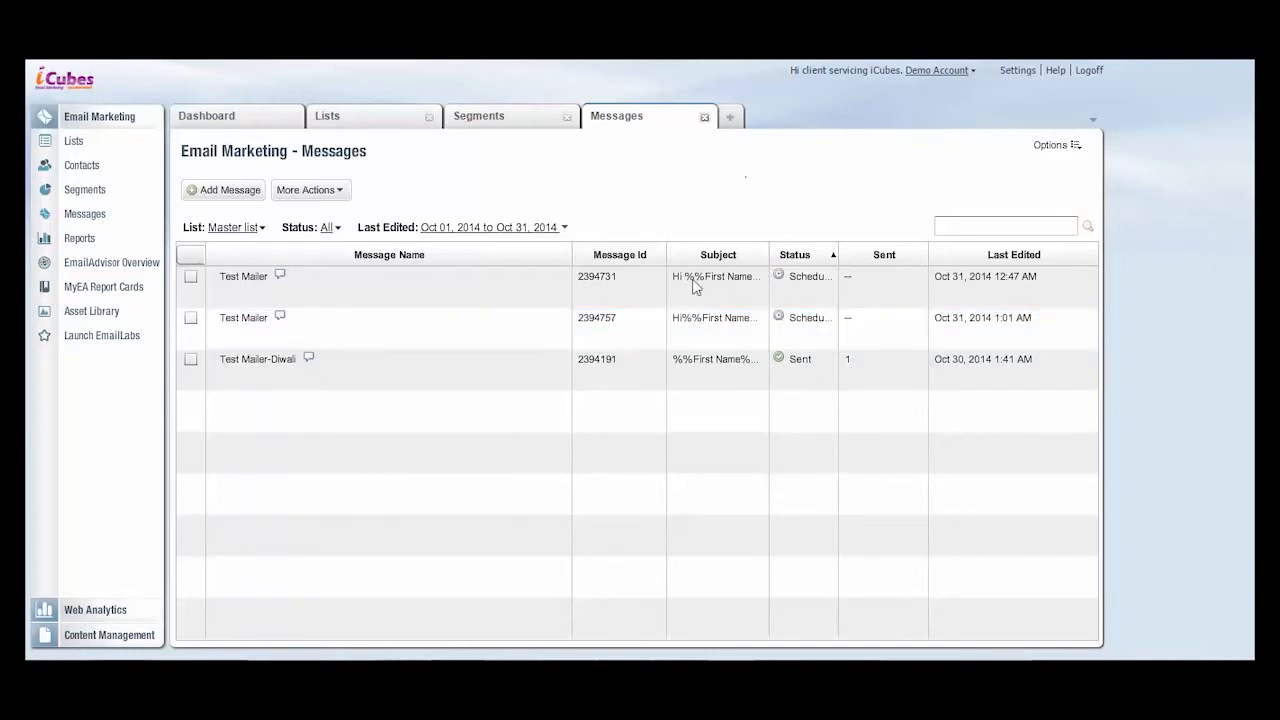
- Close the Messages, Segments and Lists pages and log off from the account
{"action": "left_click", "coordinate": [704, 117]}
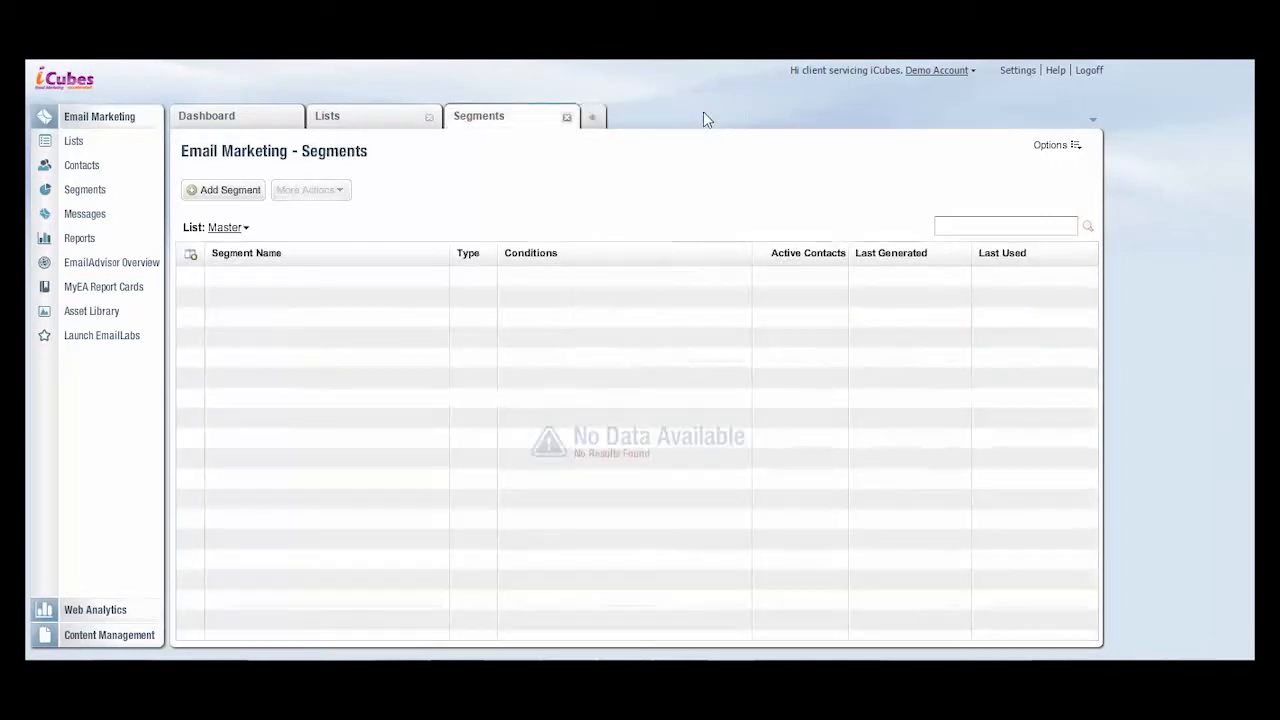
{"action": "left_click", "coordinate": [567, 117]}
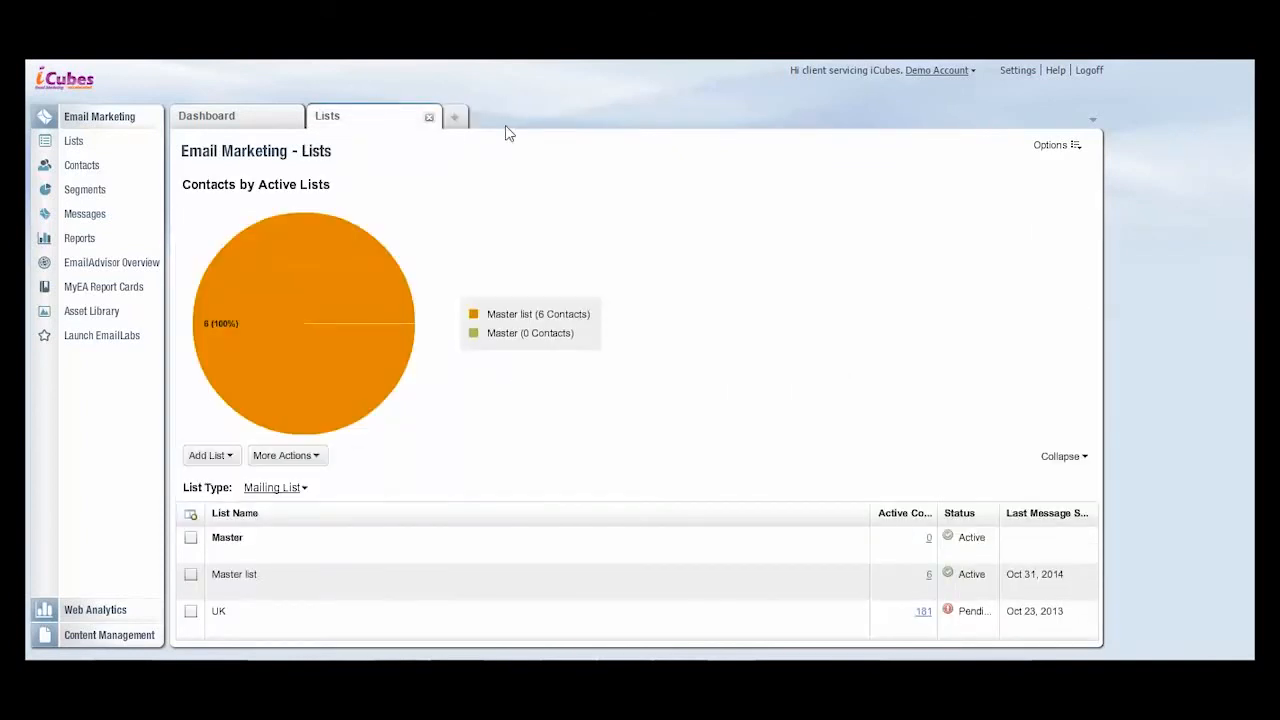
{"action": "left_click", "coordinate": [428, 118]}
{"action": "left_click", "coordinate": [1080, 76]}
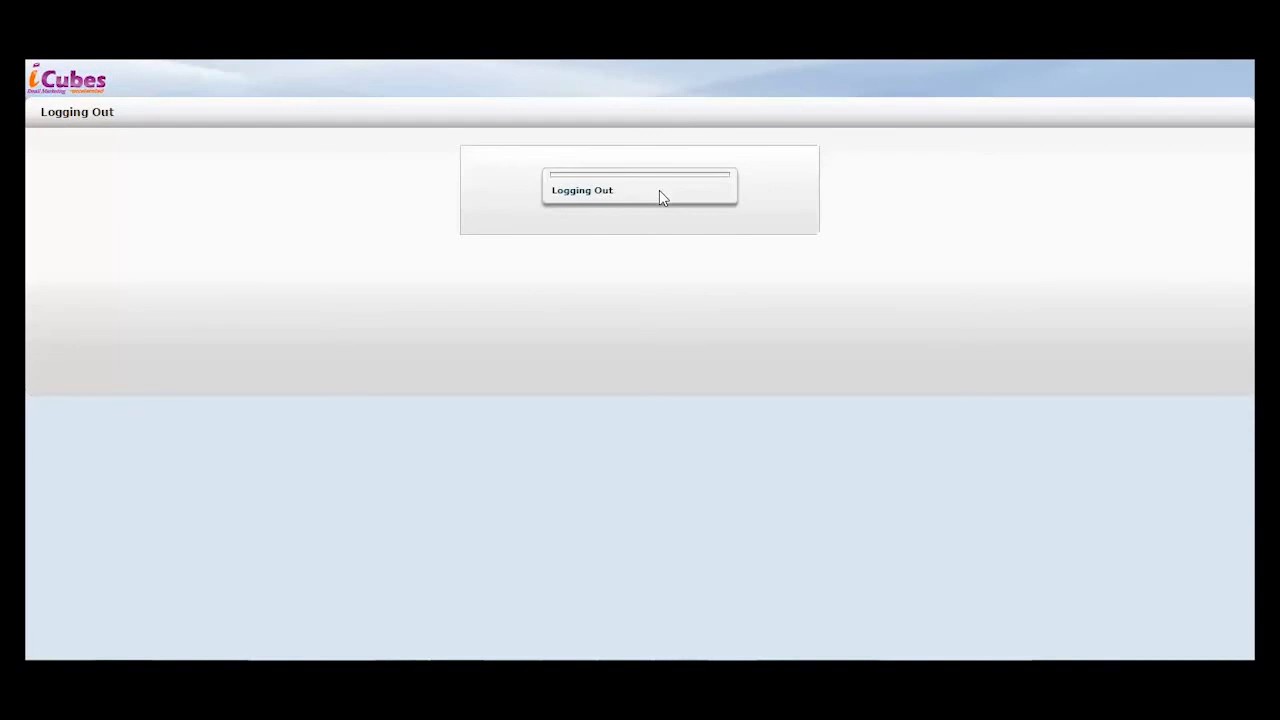